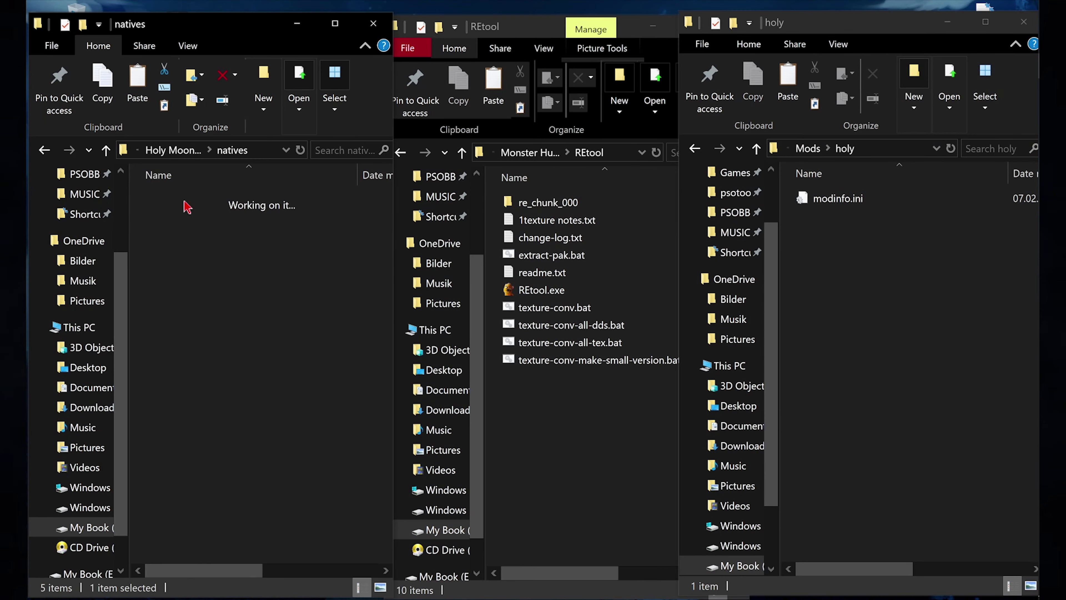
- Open the L_Swd084 folder inside natives\STM\weapon\LongSword of the Holy Moonlight Sword files
{"action": "double_click", "coordinate": [187, 202]}
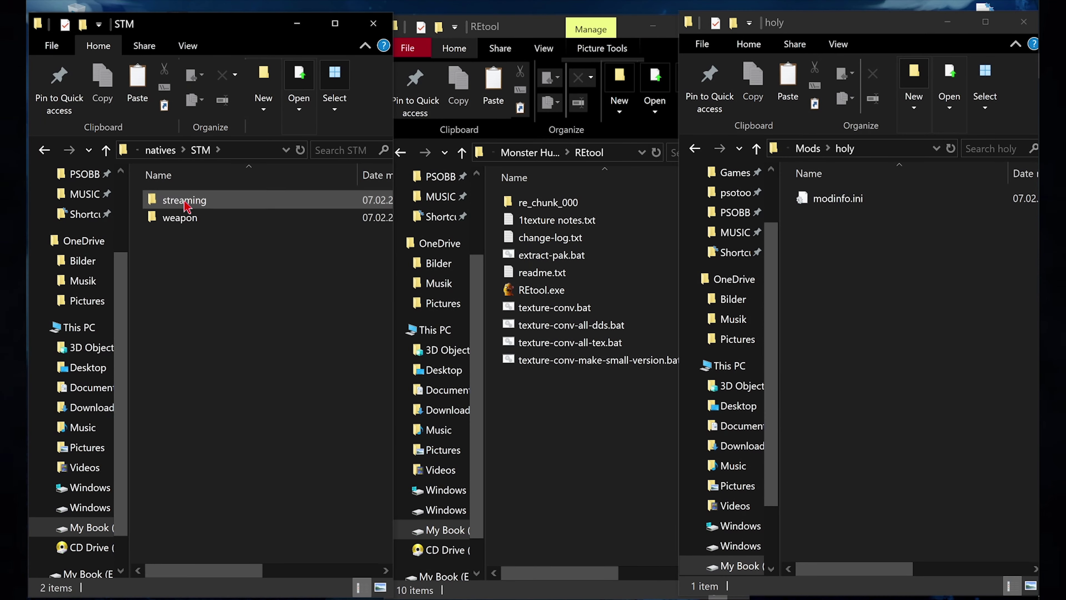
{"action": "double_click", "coordinate": [187, 217]}
{"action": "double_click", "coordinate": [189, 204]}
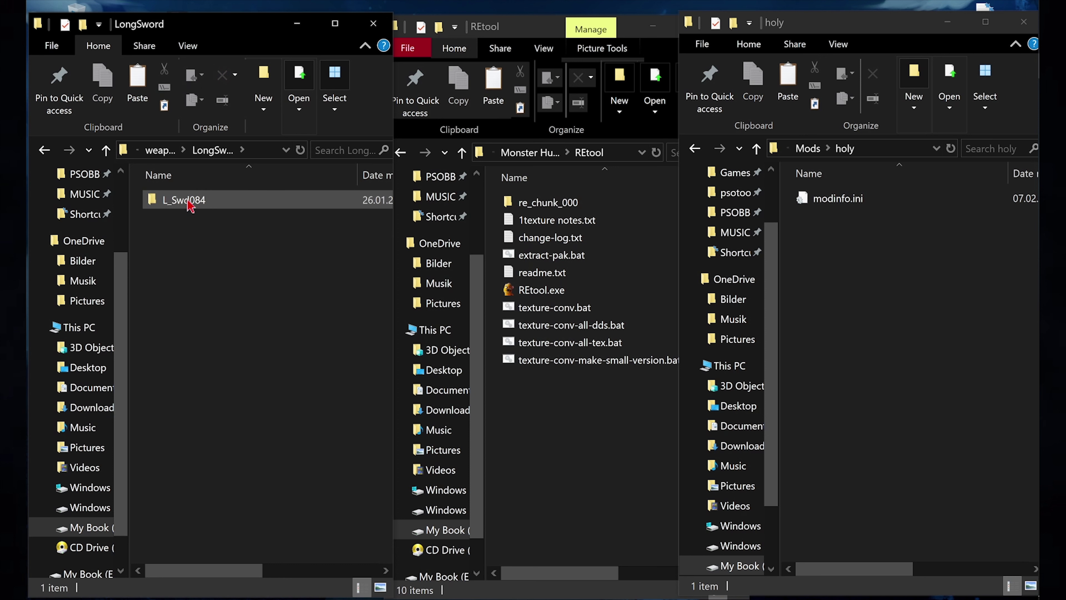
{"action": "double_click", "coordinate": [188, 202]}
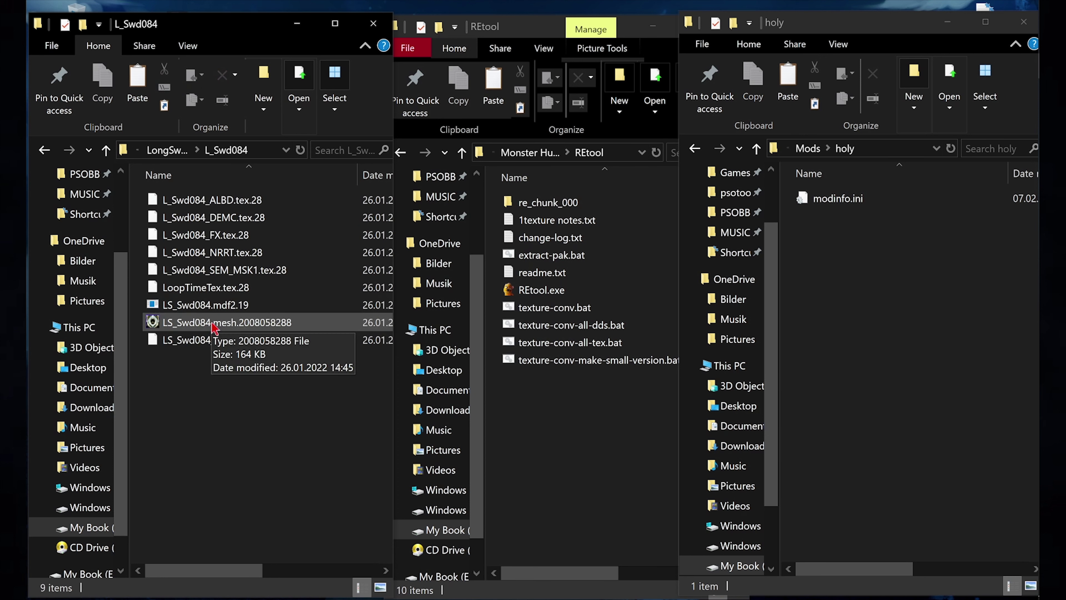
- Preview LS_Swd084.mesh.2008058288 in Noesis, orbit around the sword model and close the viewer
{"action": "left_click", "coordinate": [214, 330]}
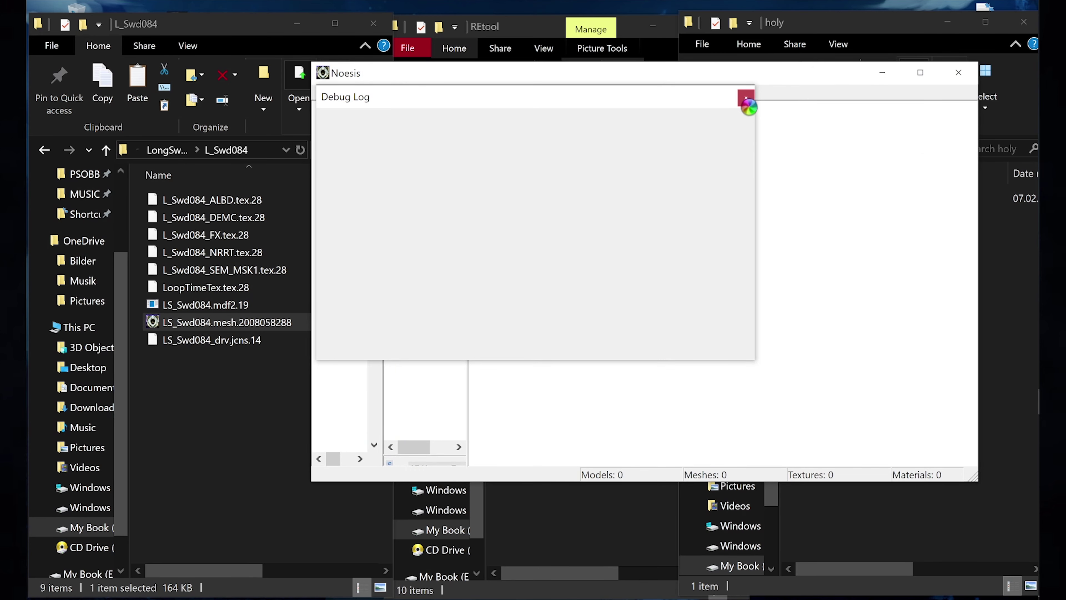
{"action": "left_click", "coordinate": [732, 299]}
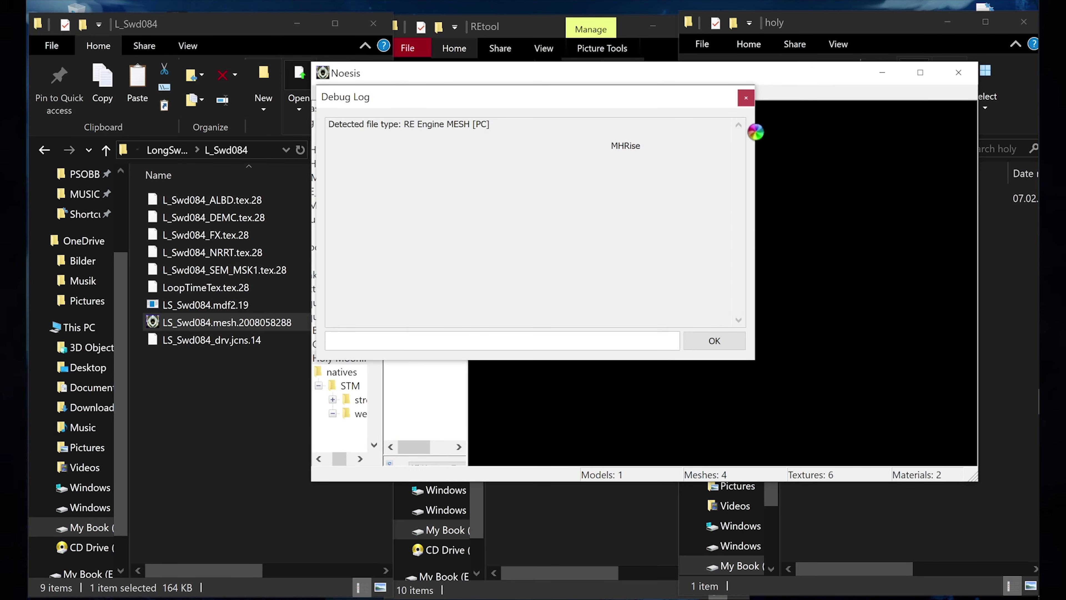
{"action": "left_click", "coordinate": [746, 98]}
{"action": "left_click_drag", "start_coordinate": [716, 218], "coordinate": [789, 272]}
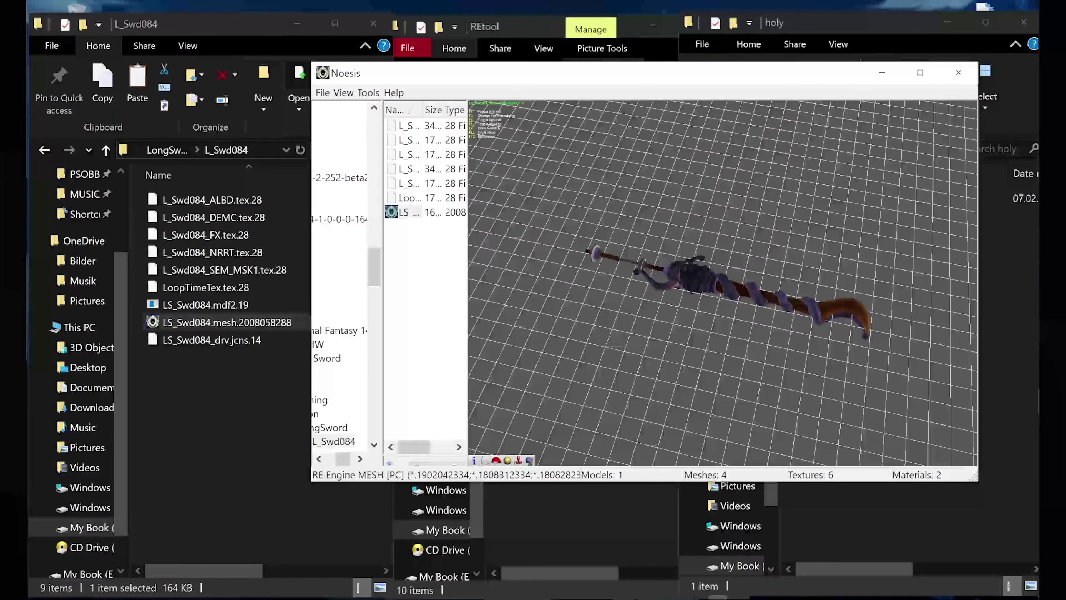
{"action": "left_click", "coordinate": [958, 72]}
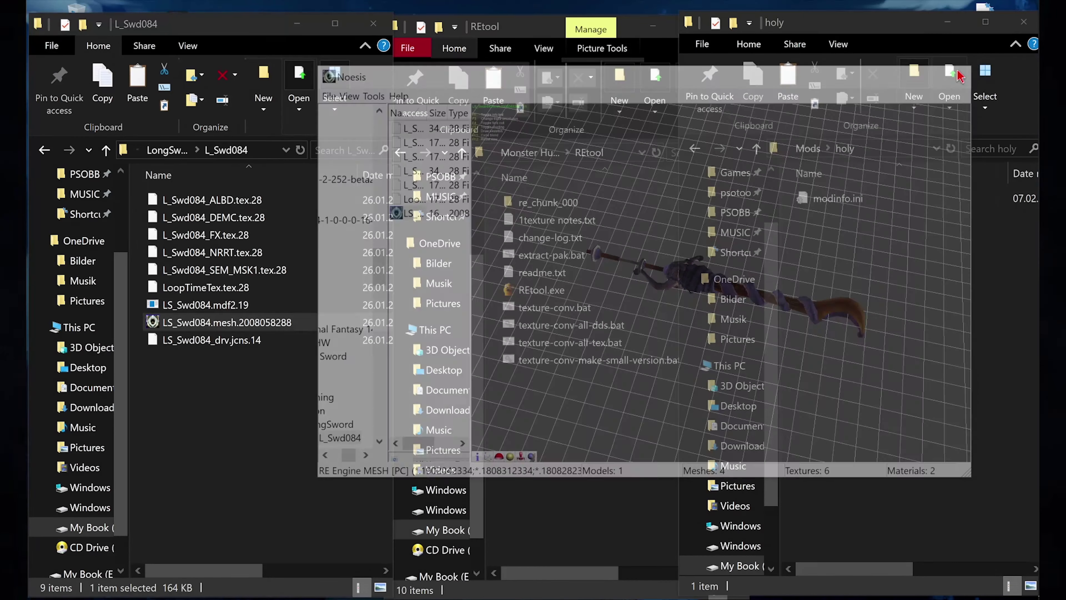
- Copy the full path of the L_Swd084 folder
{"action": "left_click", "coordinate": [220, 398]}
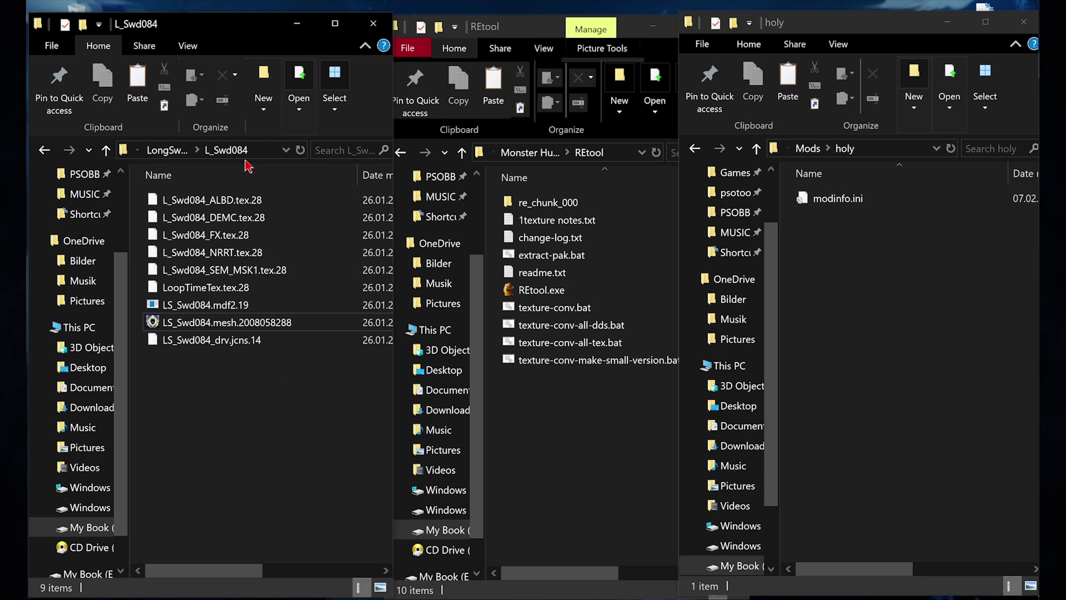
{"action": "left_click", "coordinate": [266, 157]}
{"action": "key", "text": "ctrl+c"}
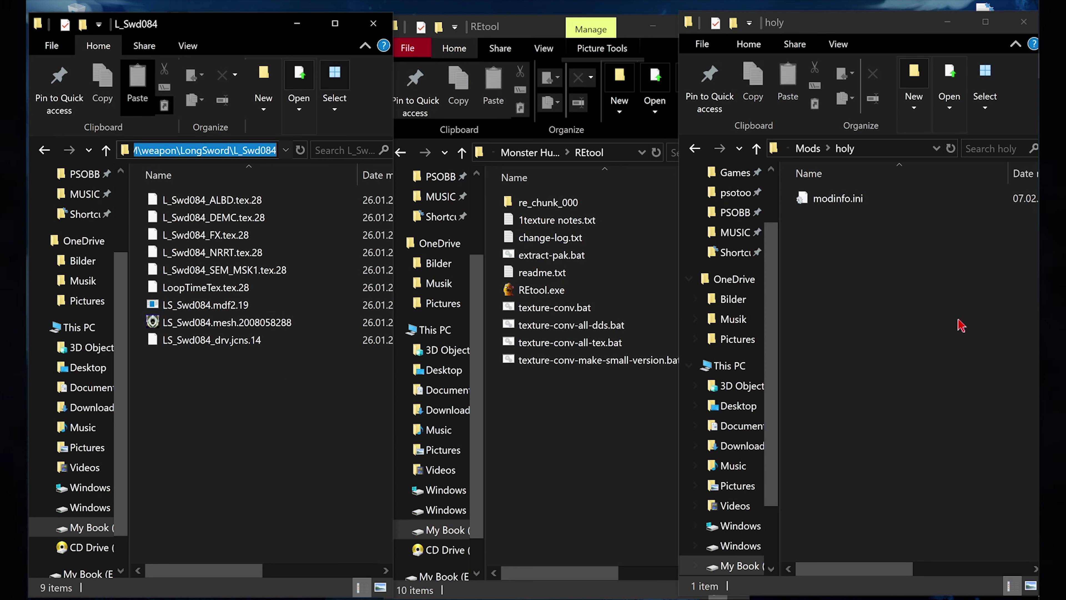
- Switch to 3ds Max, run the script REEM_NOESIS_CMD.ms and place its window beside the viewports
{"action": "left_click", "coordinate": [1052, 350]}
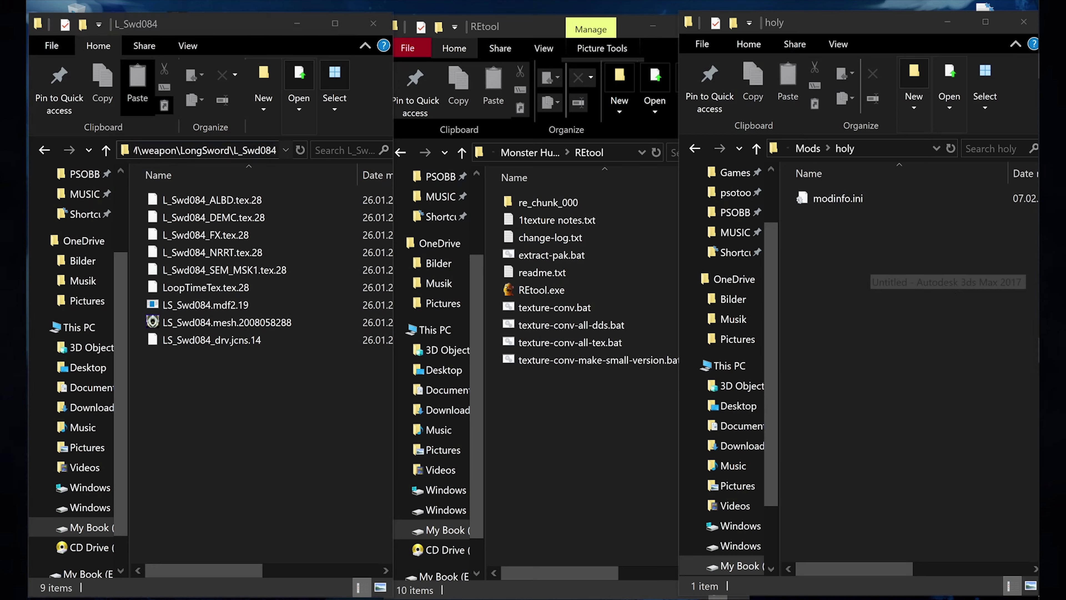
{"action": "left_click", "coordinate": [610, 27]}
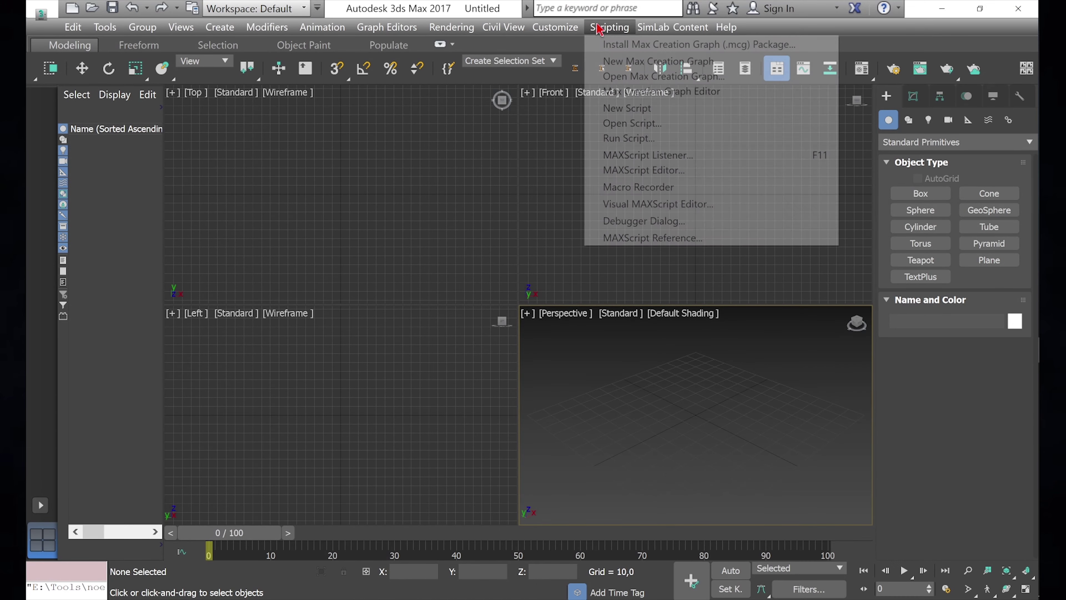
{"action": "left_click", "coordinate": [629, 138]}
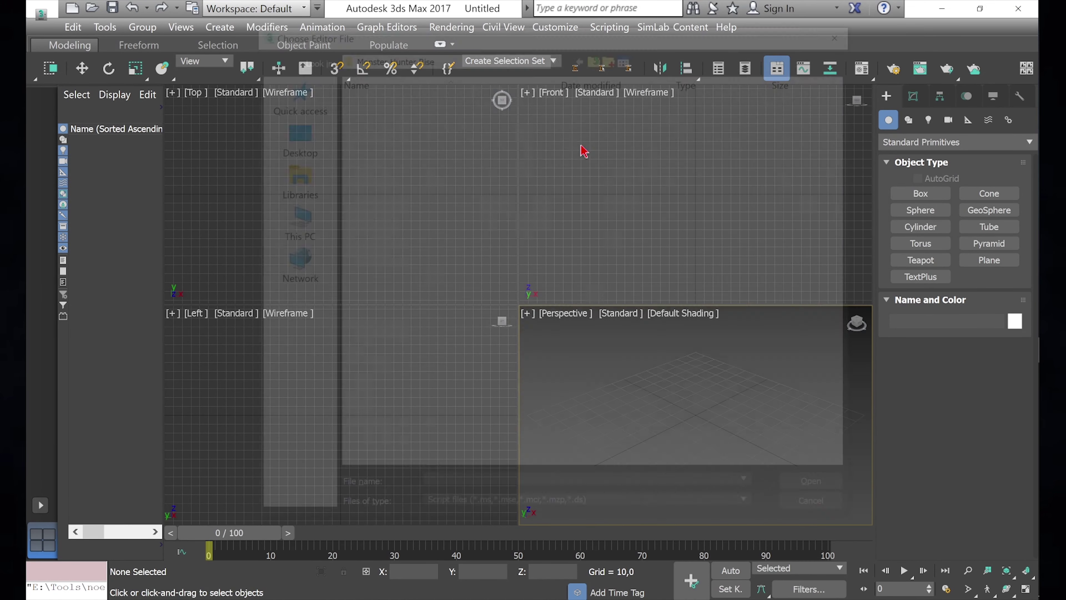
{"action": "double_click", "coordinate": [407, 108]}
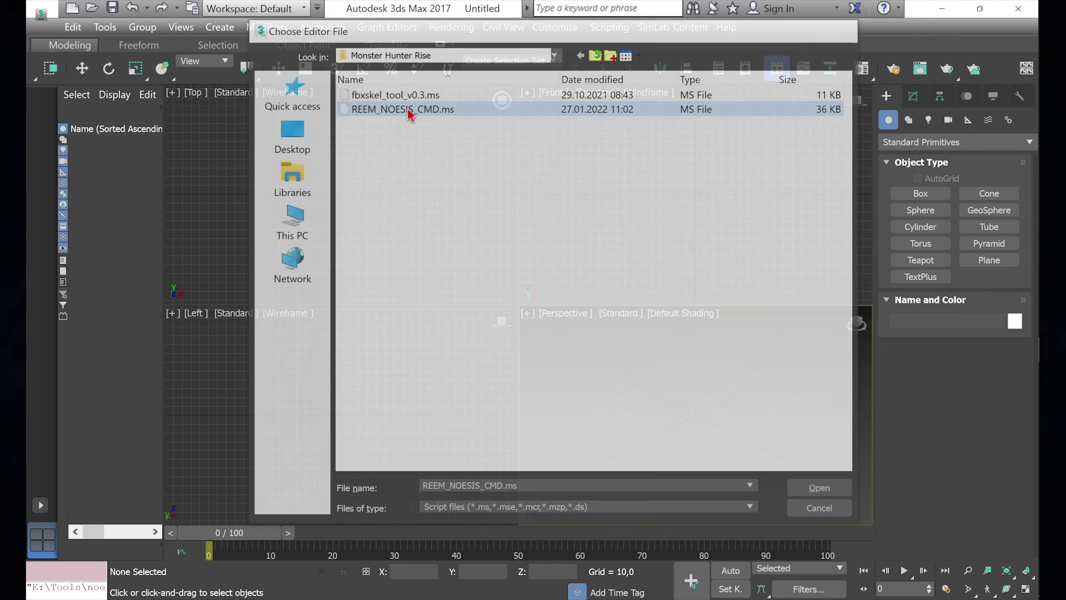
{"action": "left_click_drag", "start_coordinate": [535, 20], "coordinate": [185, 18]}
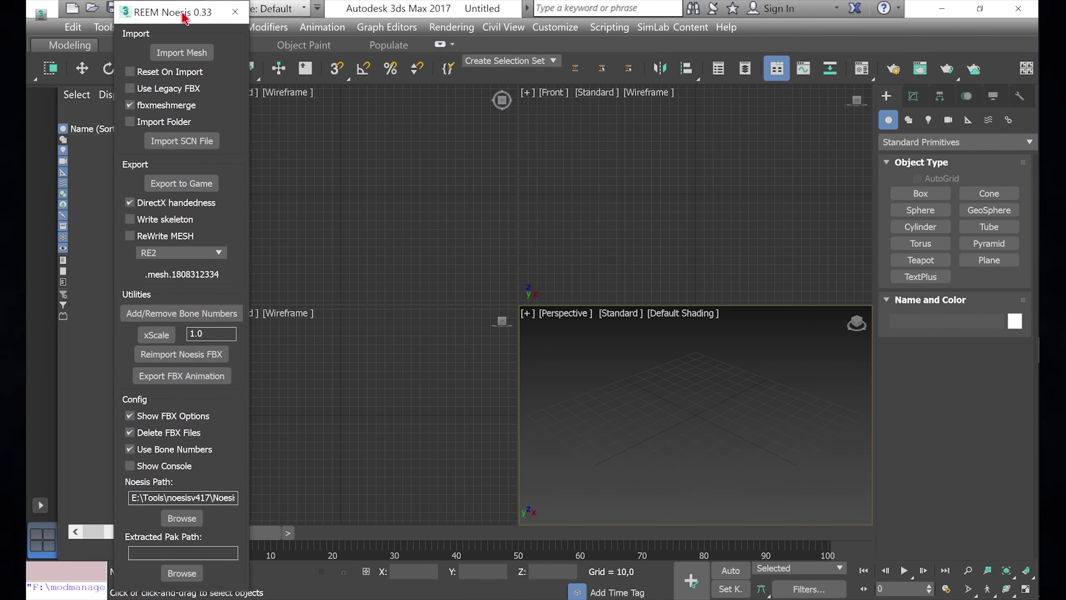
- Set the export game to MHRise, check the Noesis path and turn off Show FBX Options
{"action": "left_click", "coordinate": [186, 253]}
{"action": "left_click", "coordinate": [165, 321]}
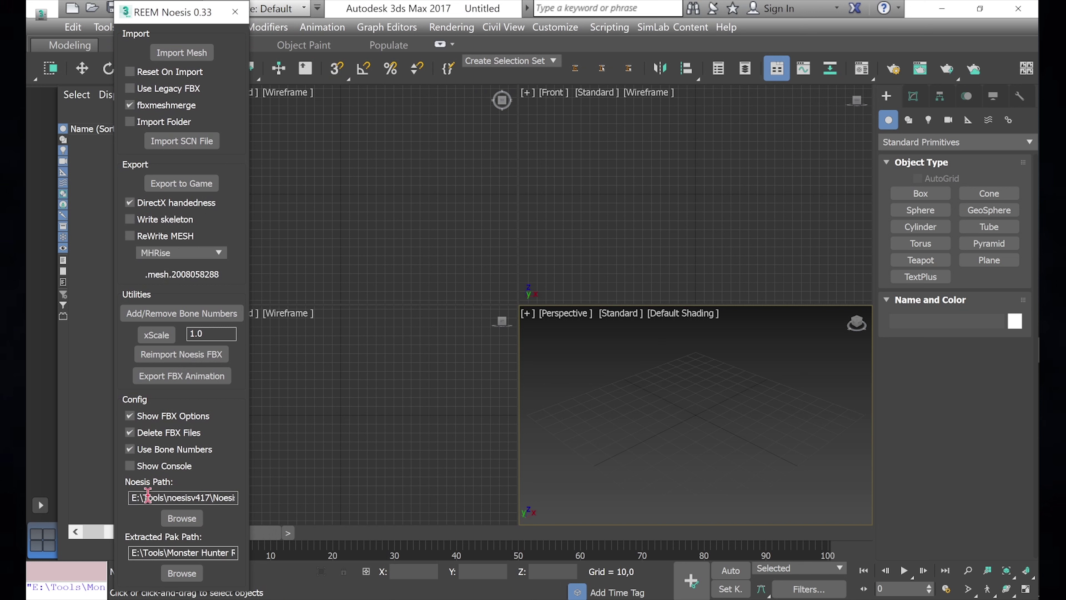
{"action": "left_click_drag", "start_coordinate": [163, 498], "coordinate": [275, 497]}
{"action": "left_click", "coordinate": [213, 497]}
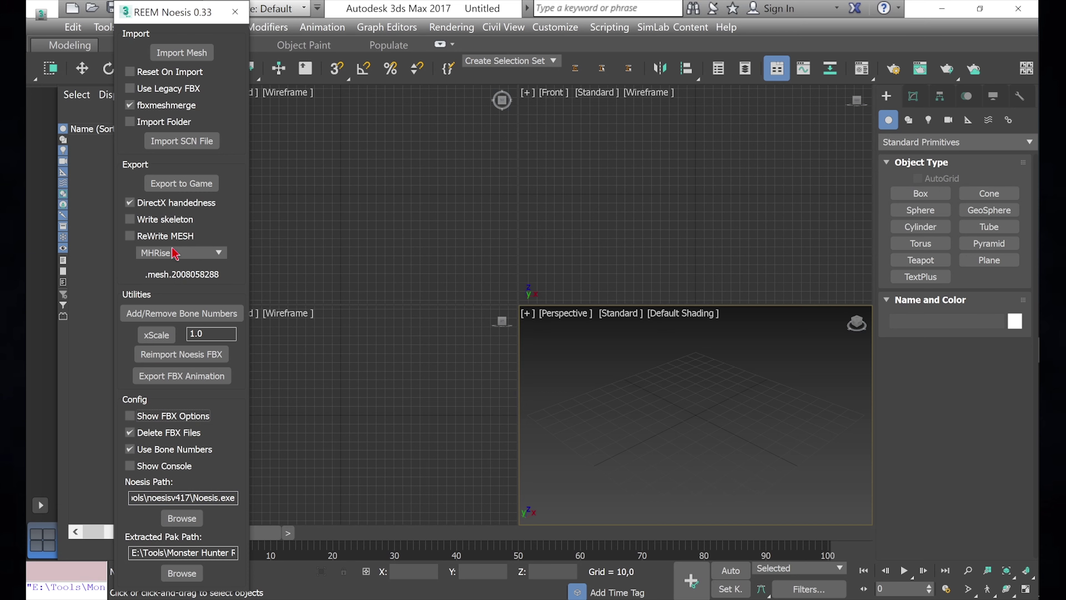
- Import the mesh LS_Swd084.mesh.2008058288 from the L_Swd084 folder through REEM Noesis
{"action": "left_click", "coordinate": [194, 53]}
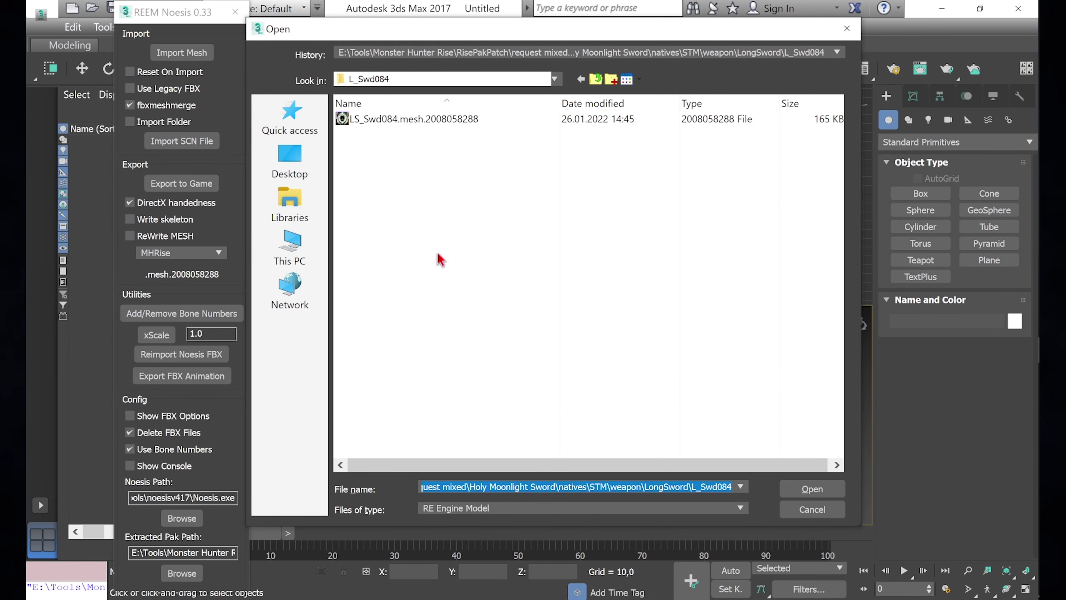
{"action": "double_click", "coordinate": [409, 119]}
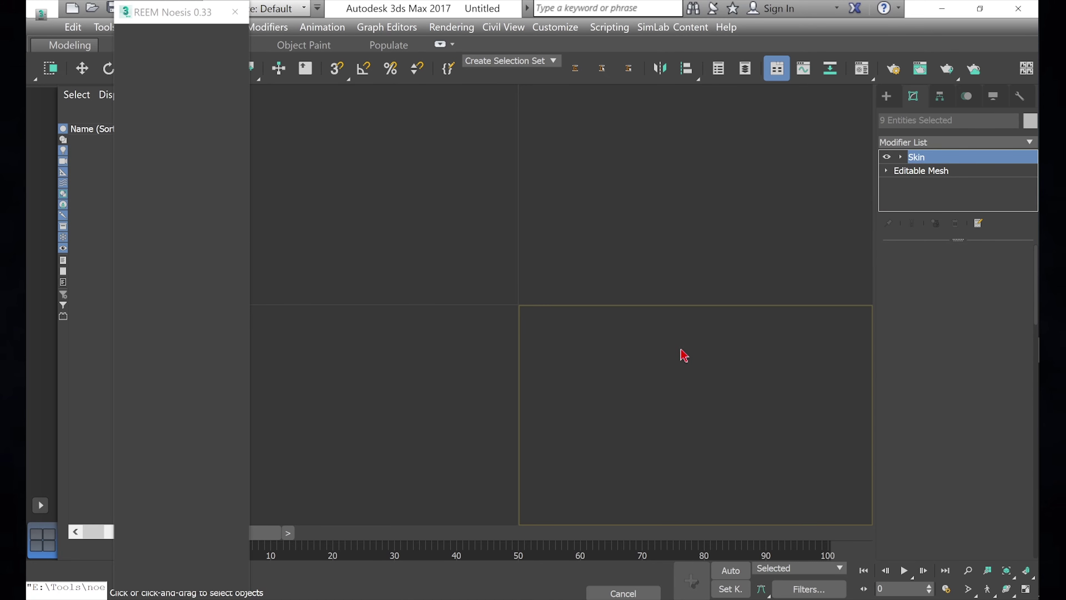
{"action": "middle_click_drag", "start_coordinate": [692, 381], "coordinate": [686, 405], "text": "alt"}
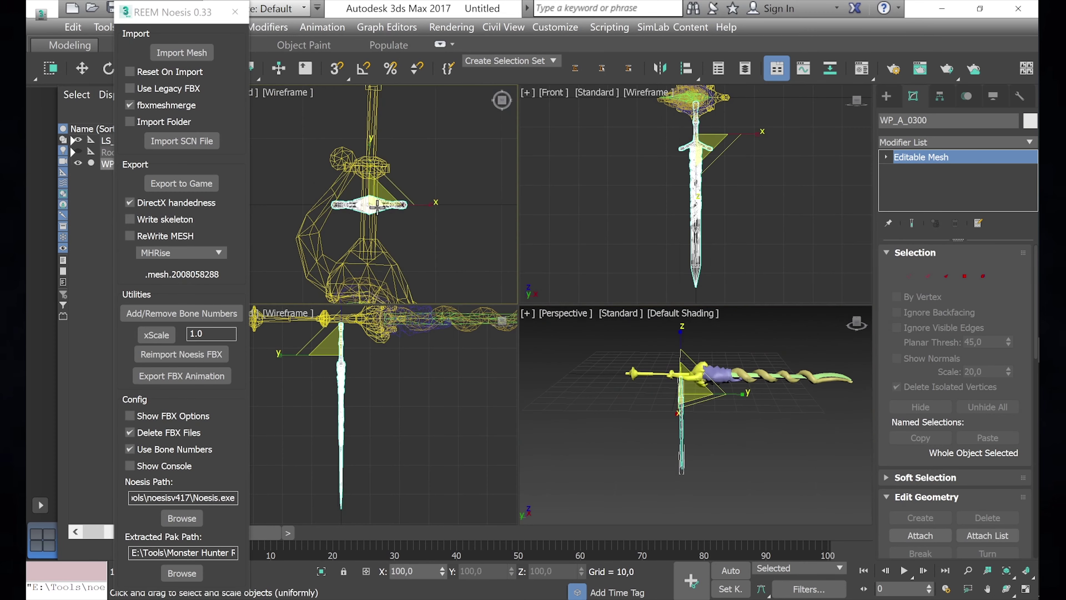
- Import holy moonlight sword.fbx, then rotate, scale and position it alongside the original long sword
{"action": "scroll", "coordinate": [378, 207], "scroll_direction": "down", "scroll_amount": 6}
{"action": "key", "text": "e"}
{"action": "middle_click_drag", "start_coordinate": [378, 208], "coordinate": [420, 192]}
{"action": "left_click_drag", "start_coordinate": [405, 193], "coordinate": [405, 162]}
{"action": "scroll", "coordinate": [407, 164], "scroll_direction": "up", "scroll_amount": 1}
{"action": "key", "text": "r"}
{"action": "key", "text": "w"}
{"action": "scroll", "coordinate": [391, 155], "scroll_direction": "up", "scroll_amount": 4}
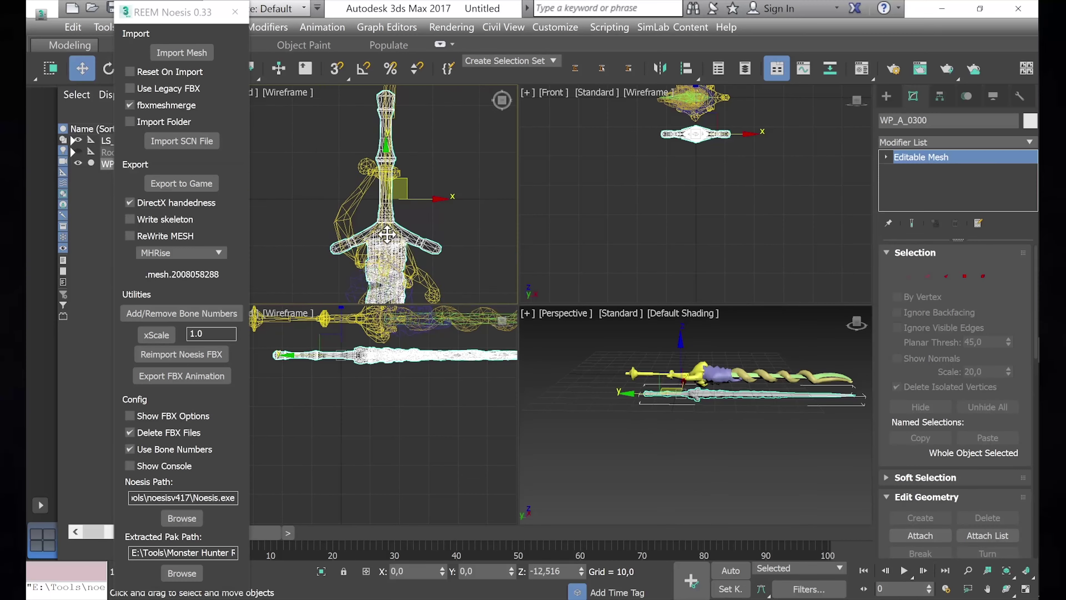
- Select the handle vertices of the imported sword and stretch them to 125% along Y
{"action": "middle_click_drag", "start_coordinate": [424, 198], "coordinate": [388, 274]}
{"action": "key", "text": "1"}
{"action": "left_click_drag", "start_coordinate": [297, 133], "coordinate": [437, 254]}
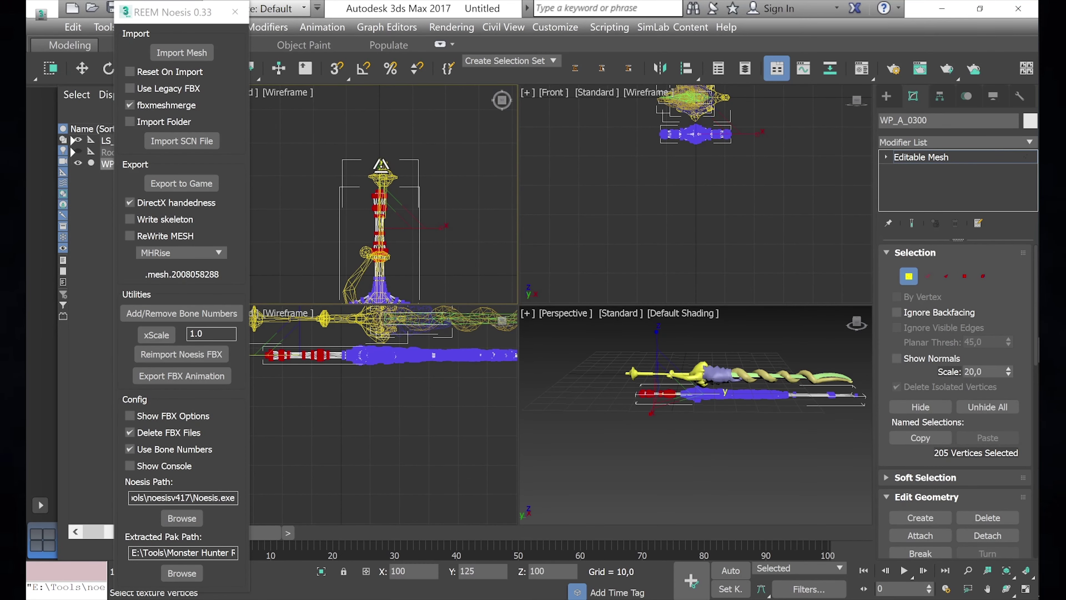
- Move all vertices of the imported sword upward so that it overlaps the original long sword
{"action": "scroll", "coordinate": [268, 403], "scroll_direction": "up", "scroll_amount": 8}
{"action": "left_click_drag", "start_coordinate": [373, 399], "coordinate": [373, 382]}
{"action": "scroll", "coordinate": [376, 388], "scroll_direction": "down", "scroll_amount": 5}
{"action": "middle_click_drag", "start_coordinate": [709, 403], "coordinate": [720, 429], "text": "alt"}
{"action": "scroll", "coordinate": [732, 430], "scroll_direction": "up", "scroll_amount": 5}
{"action": "scroll", "coordinate": [729, 425], "scroll_direction": "down", "scroll_amount": 5}
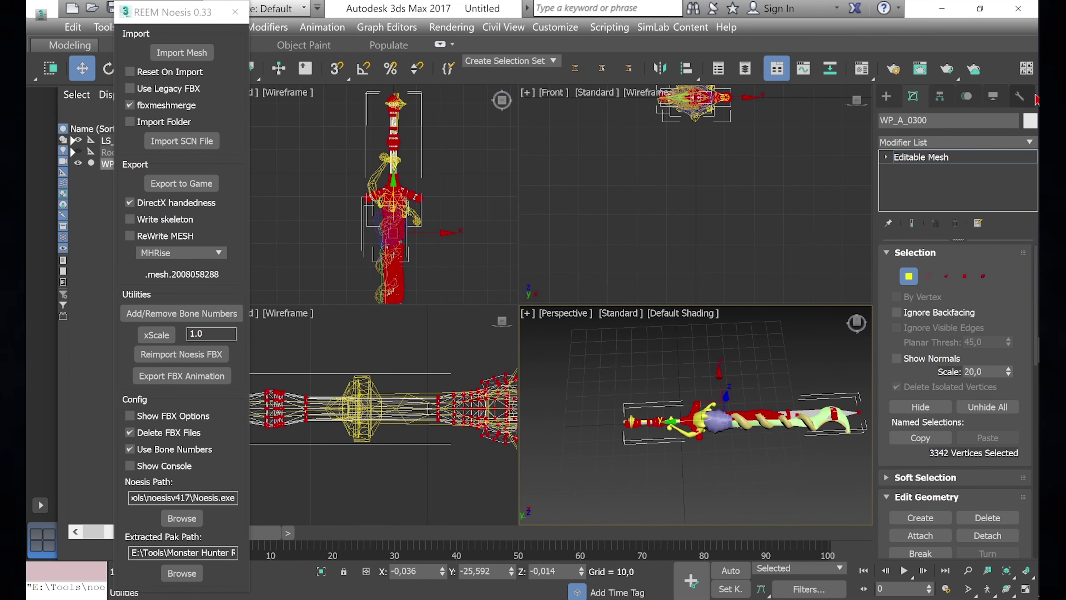
- Reset the XForm of the WP_A_0300 sword and collapse its modifier stack to Editable Mesh
{"action": "left_click", "coordinate": [1020, 96]}
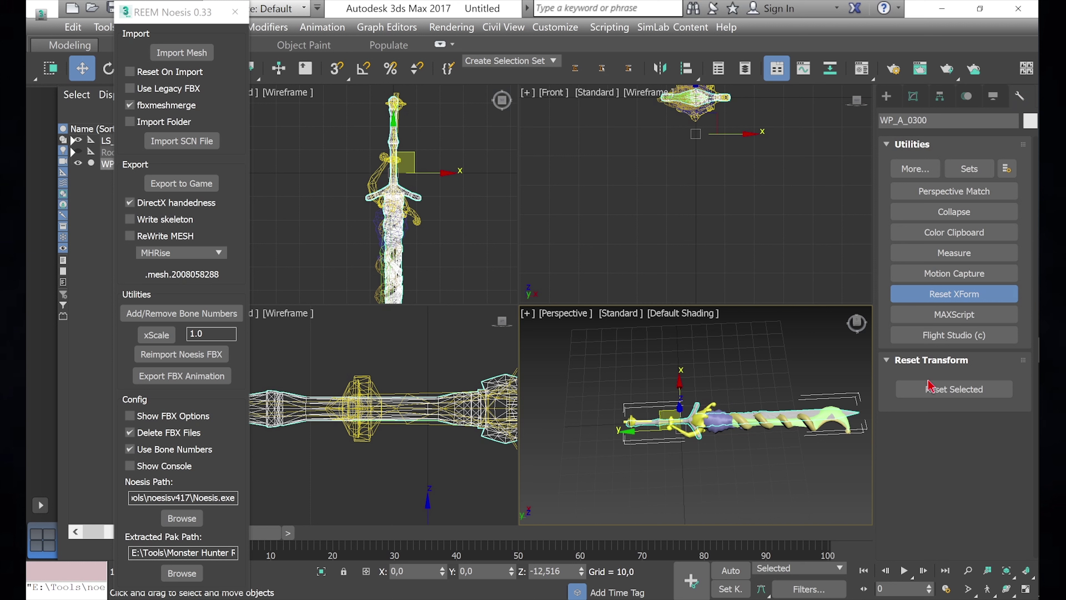
{"action": "left_click", "coordinate": [929, 388]}
{"action": "left_click", "coordinate": [913, 96]}
{"action": "right_click", "coordinate": [936, 159]}
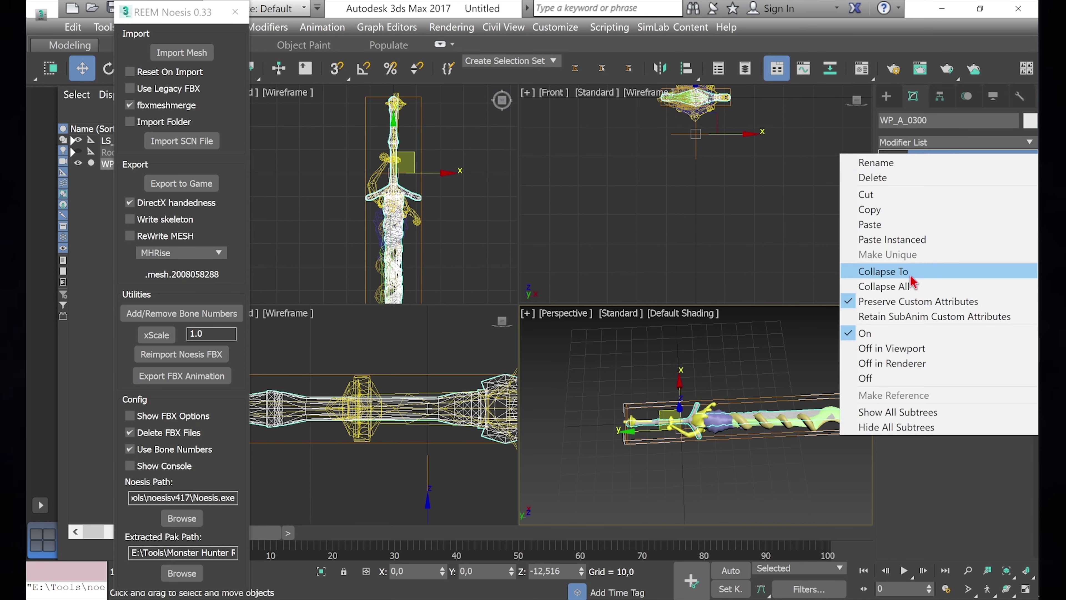
{"action": "left_click", "coordinate": [911, 272]}
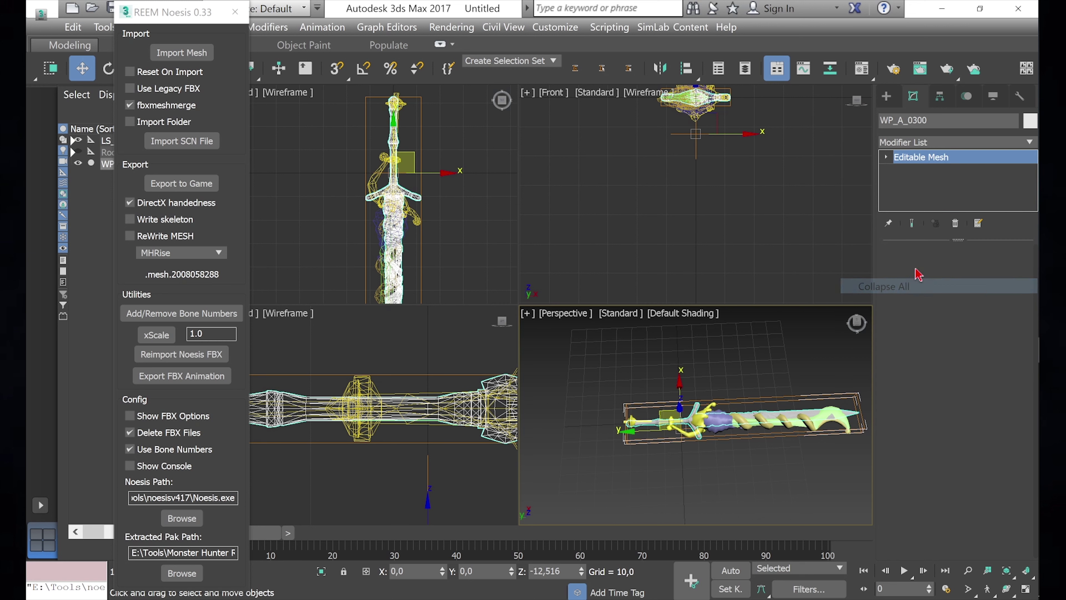
- Add an Unwrap UVW modifier to WP_A_0300, open its UV editor and enlarge the editor window to inspect the UV layout
{"action": "left_click", "coordinate": [965, 145]}
{"action": "key", "text": "u"}
{"action": "key", "text": "Return"}
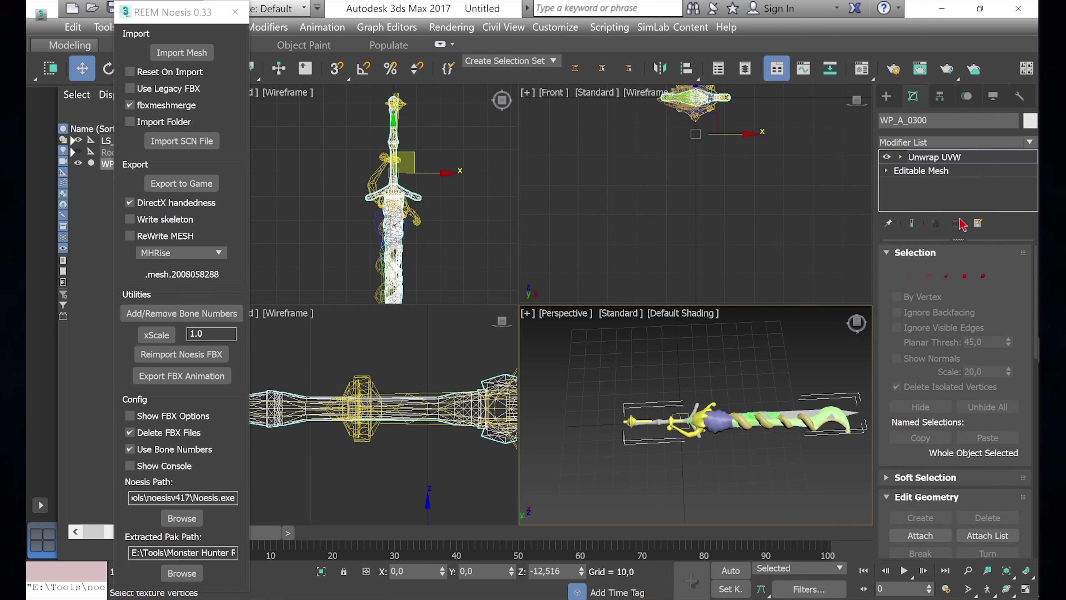
{"action": "left_click", "coordinate": [981, 297]}
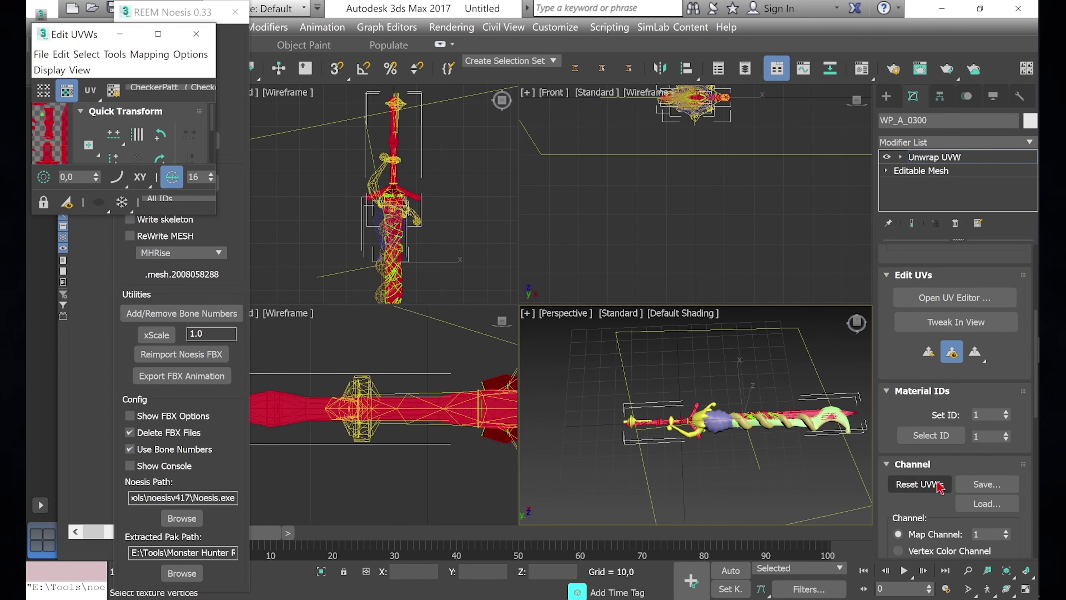
{"action": "left_click", "coordinate": [918, 483]}
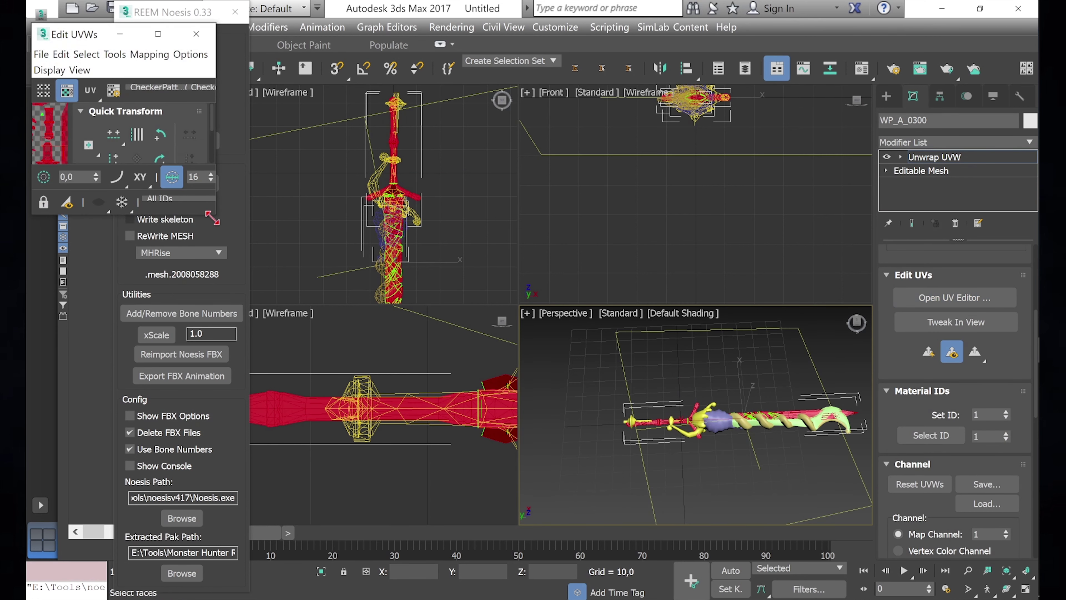
{"action": "left_click_drag", "start_coordinate": [212, 218], "coordinate": [579, 446]}
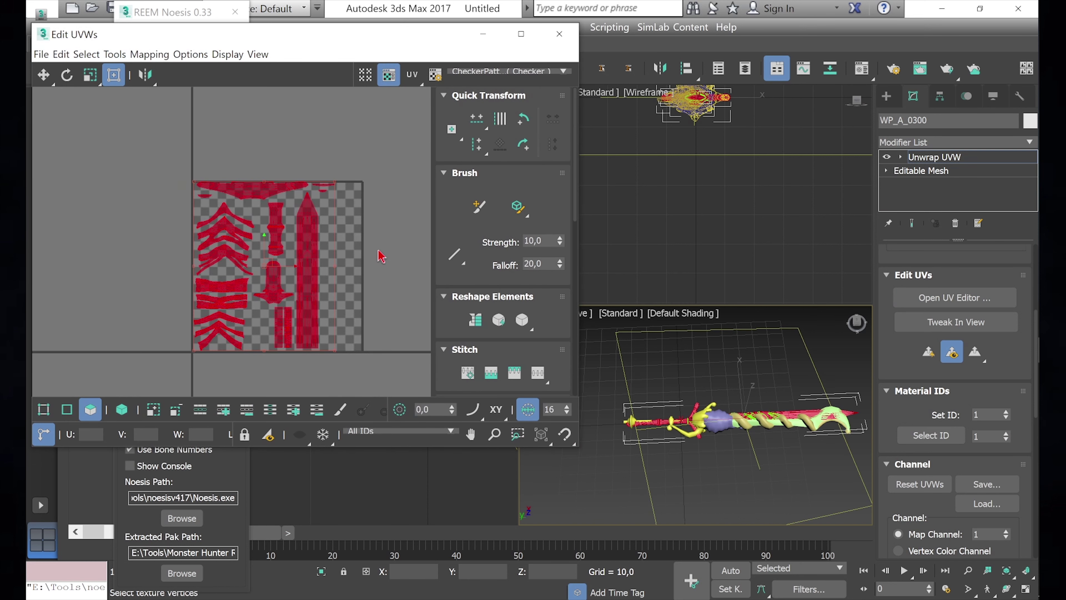
{"action": "left_click", "coordinate": [378, 251]}
{"action": "left_click_drag", "start_coordinate": [379, 141], "coordinate": [99, 433]}
- Reset the UVWs of WP_A_0300 and move its UVs to map channel 2
{"action": "left_click", "coordinate": [920, 484]}
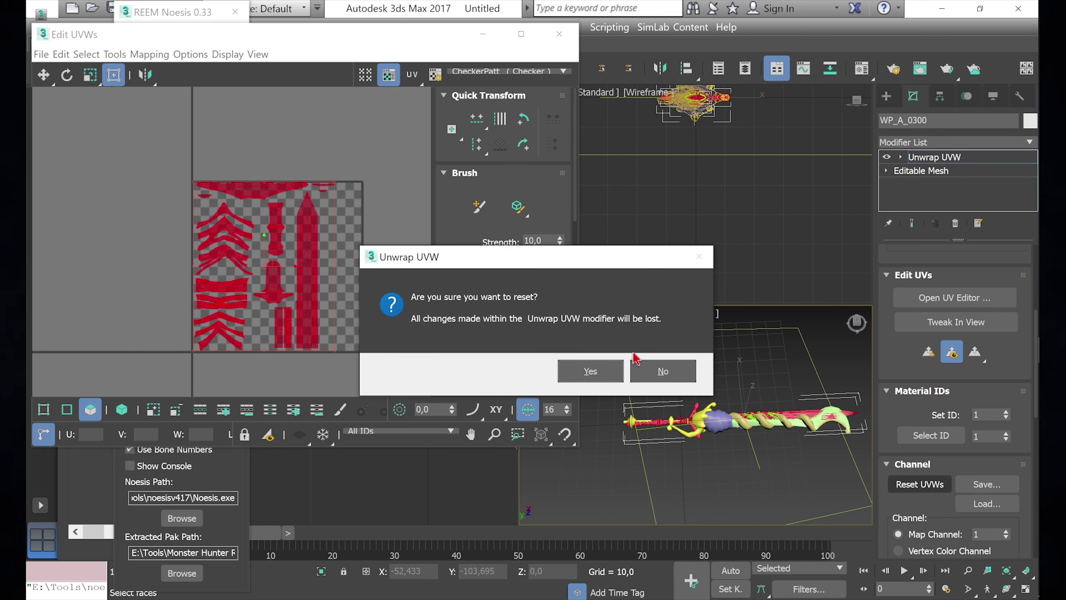
{"action": "left_click", "coordinate": [590, 372]}
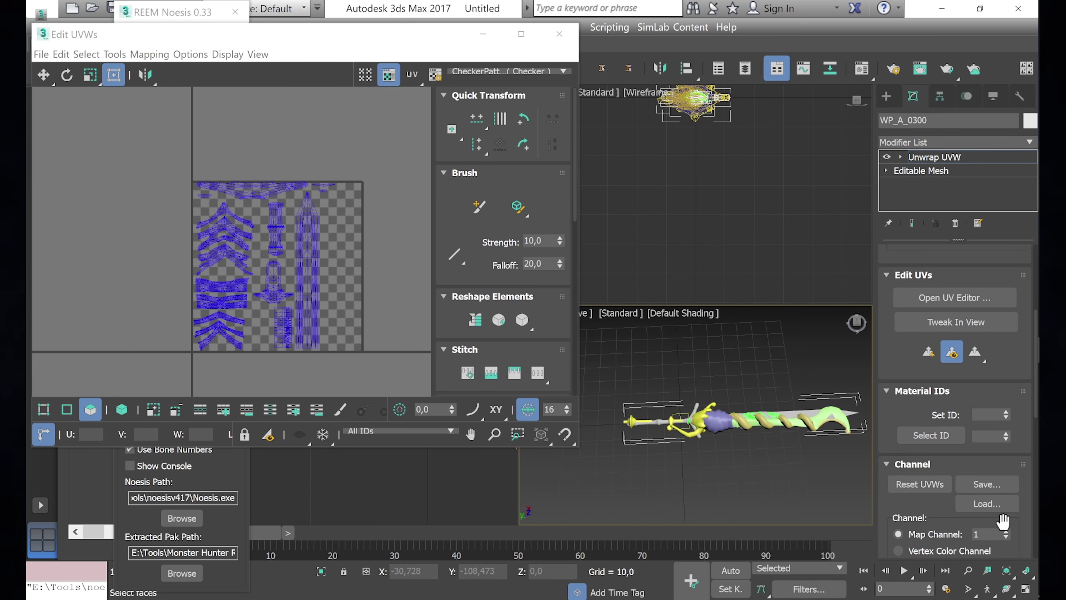
{"action": "left_click", "coordinate": [1006, 532]}
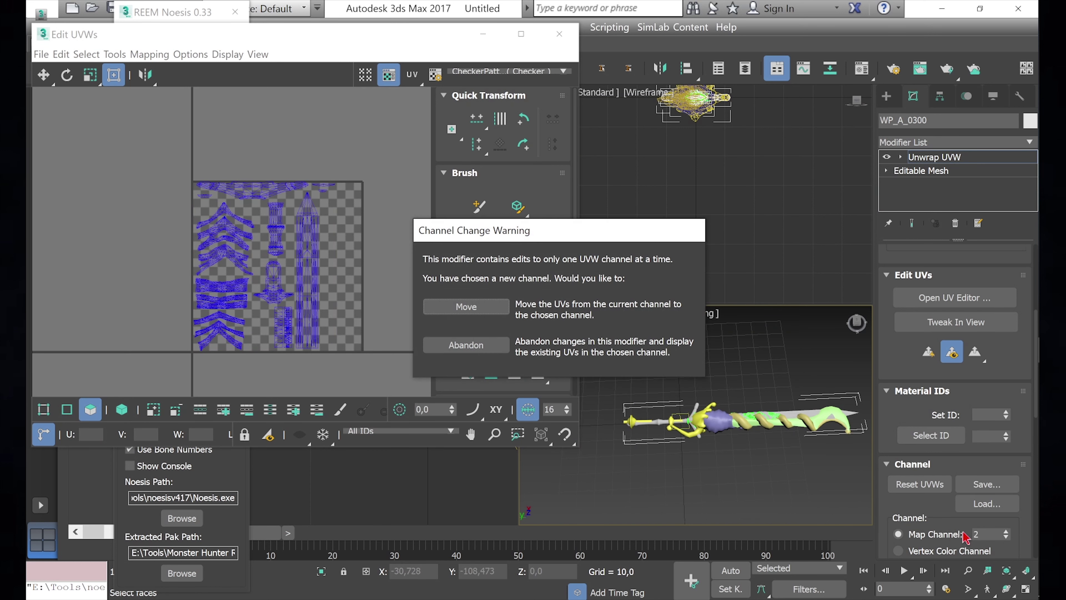
{"action": "left_click", "coordinate": [507, 311]}
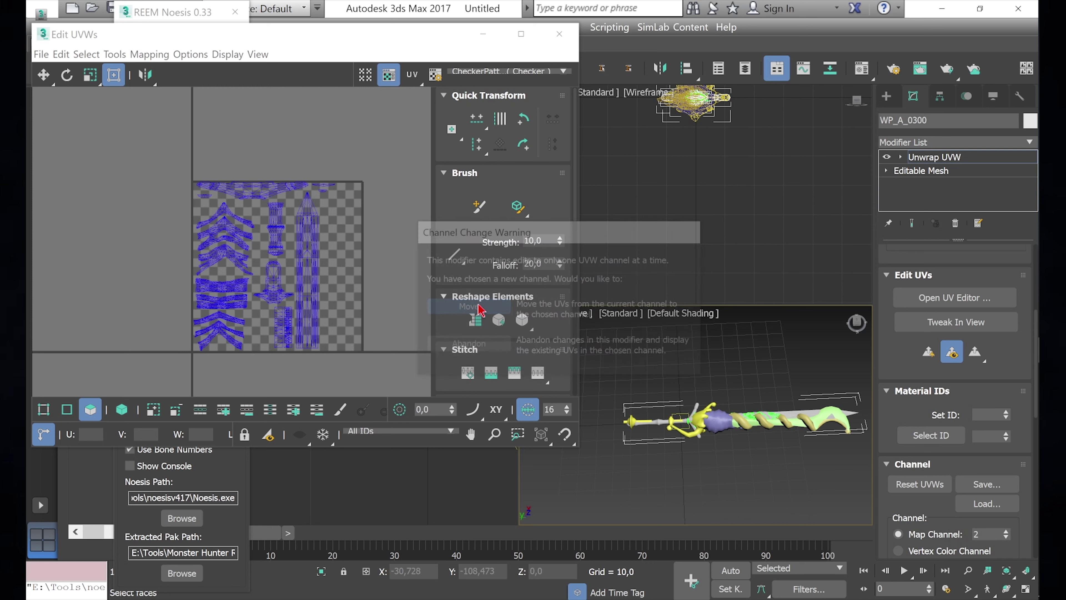
- Add a Skin Wrap modifier to WP_A_0300 above its Unwrap UVW modifier
{"action": "left_click", "coordinate": [955, 142]}
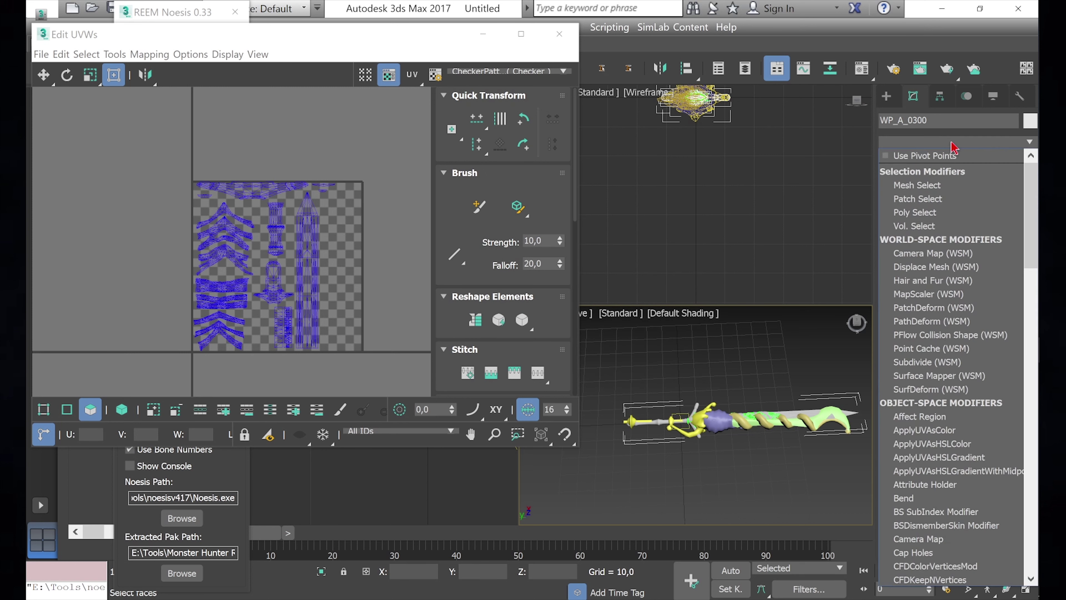
{"action": "scroll", "coordinate": [951, 189], "scroll_direction": "down", "scroll_amount": 20}
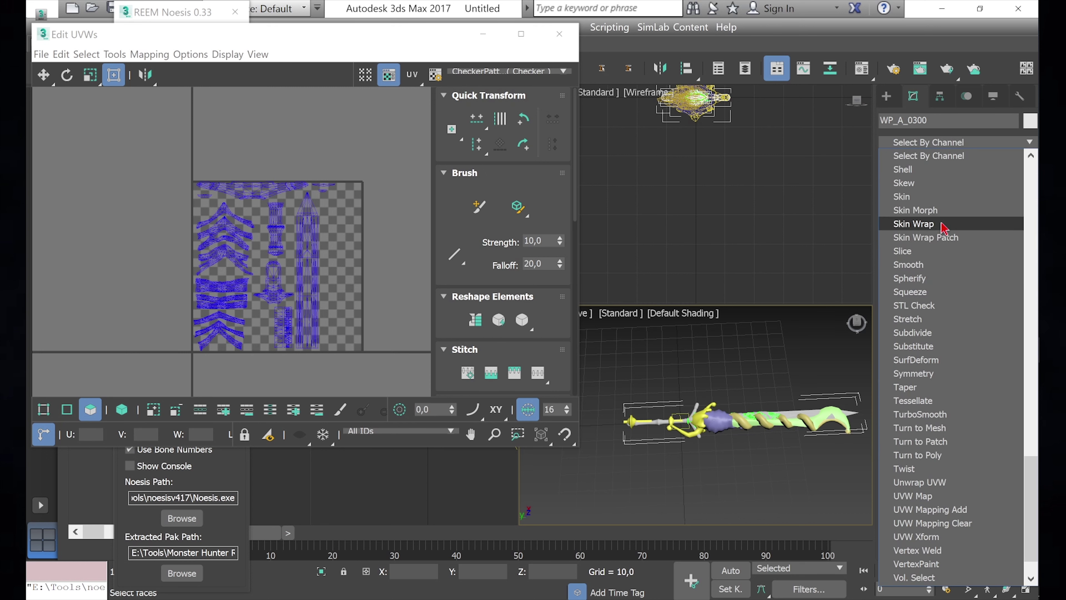
{"action": "left_click", "coordinate": [942, 227]}
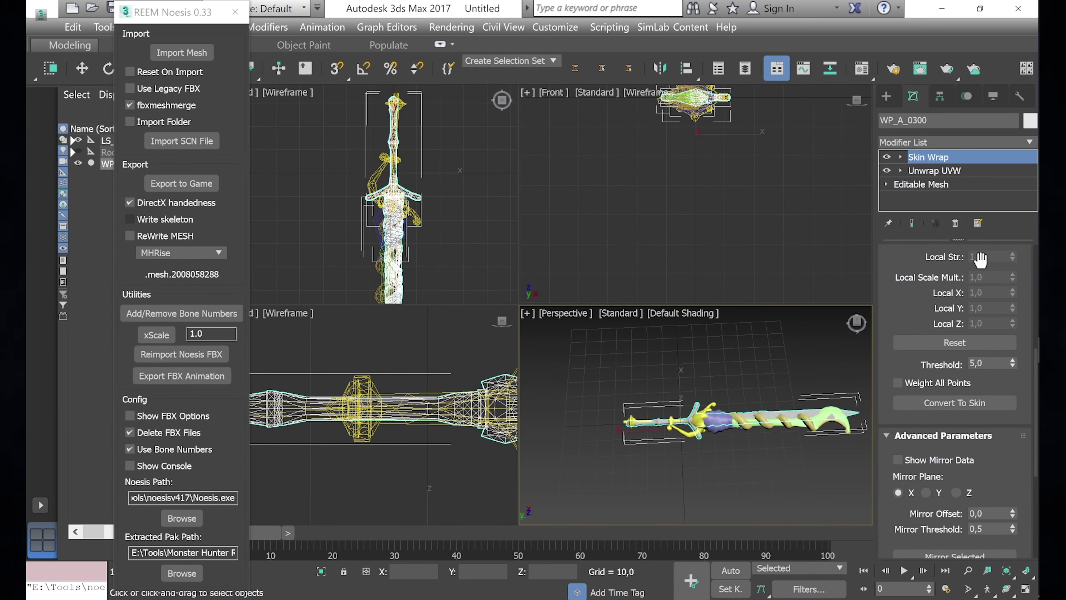
{"action": "left_click", "coordinate": [1037, 276]}
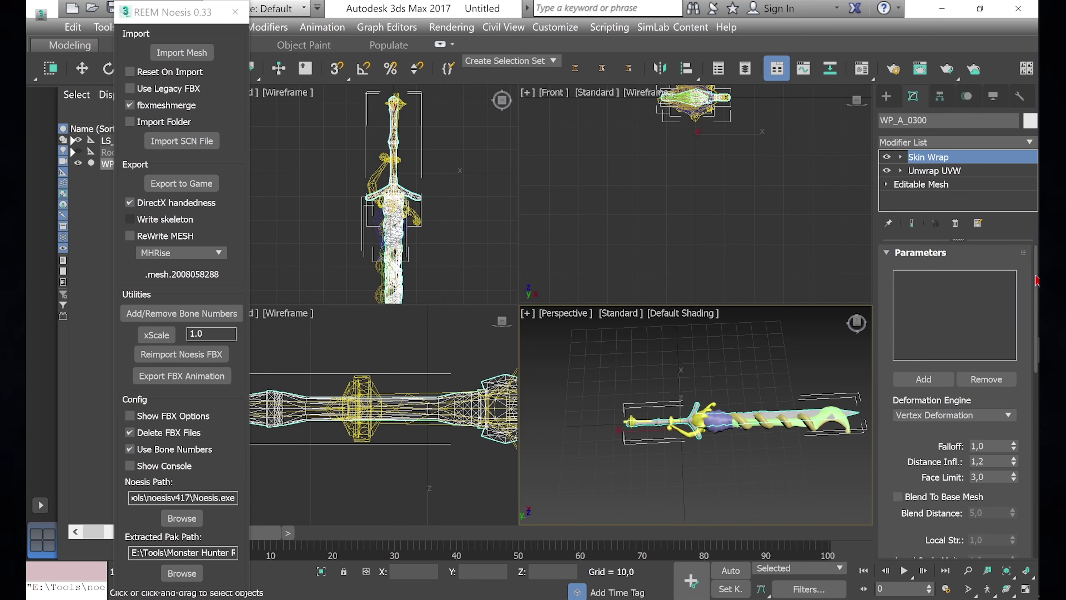
- Open a Schematic View without its Display floater and show the scene nodes in hierarchy mode
{"action": "left_click", "coordinate": [831, 72]}
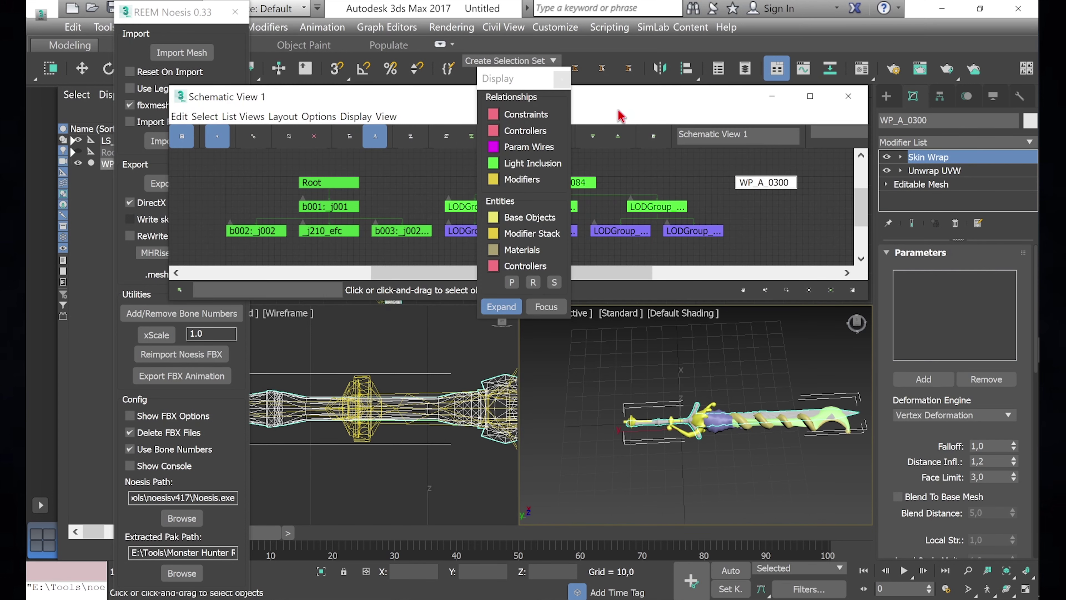
{"action": "left_click", "coordinate": [562, 79]}
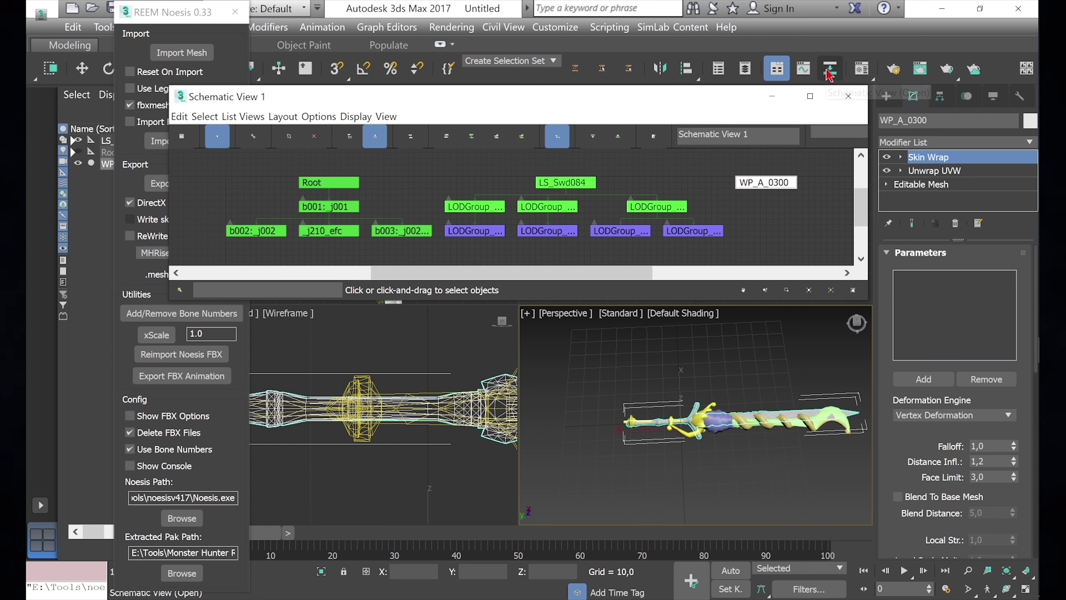
{"action": "left_click", "coordinate": [350, 136]}
{"action": "middle_click_drag", "start_coordinate": [412, 196], "coordinate": [449, 177]}
{"action": "scroll", "coordinate": [446, 200], "scroll_direction": "down", "scroll_amount": 1}
{"action": "middle_click_drag", "start_coordinate": [472, 221], "coordinate": [486, 200]}
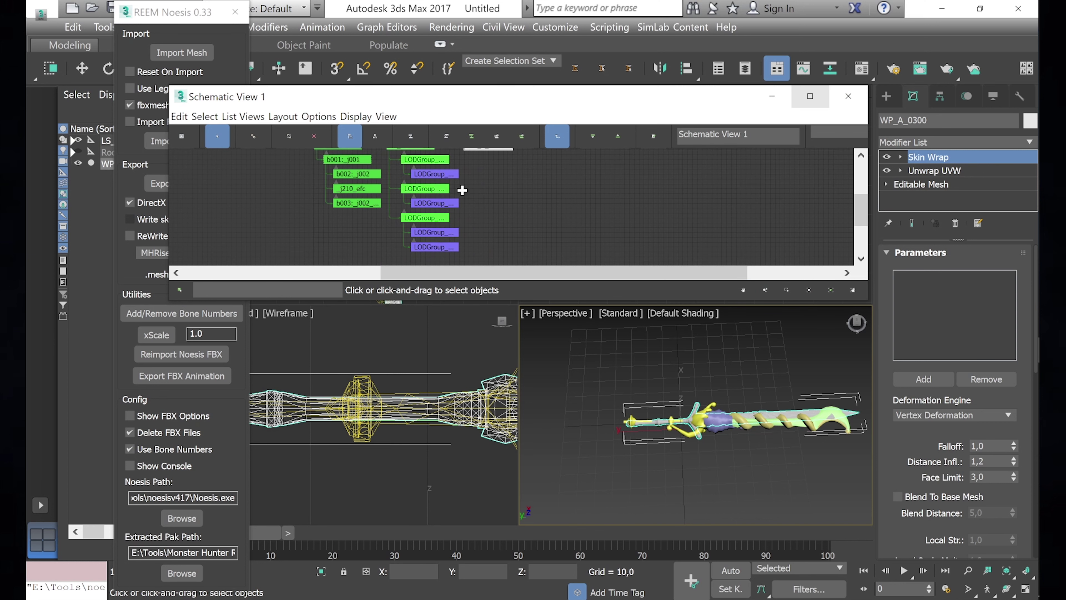
- Select the three blade meshes of LS_Swd084 in the schematic and hide them, excluding the first LODGroup_1 hilt mesh
{"action": "left_click", "coordinate": [435, 174]}
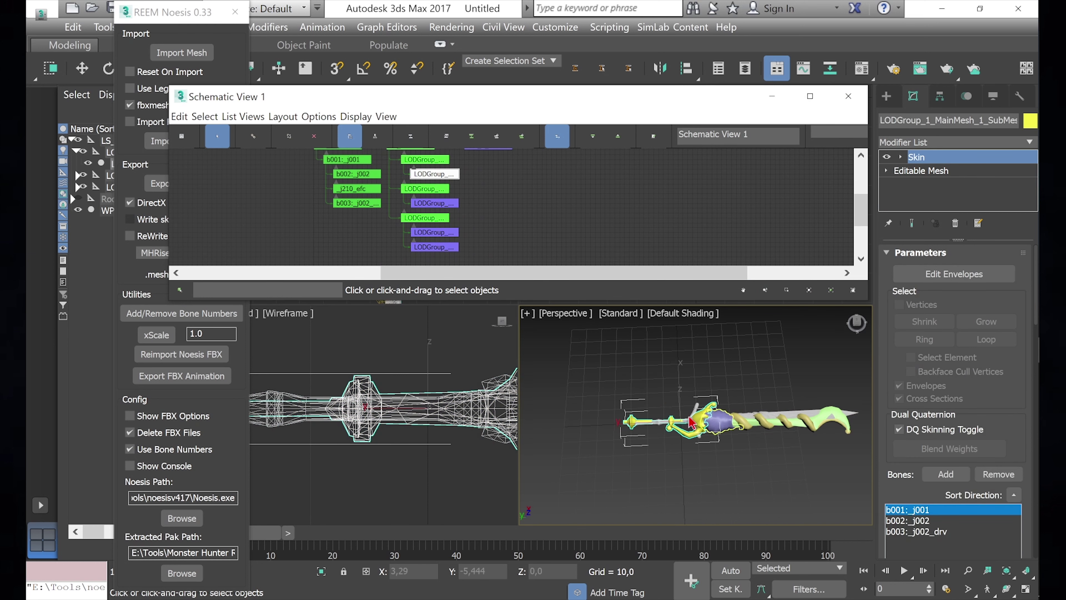
{"action": "left_click", "coordinate": [431, 203]}
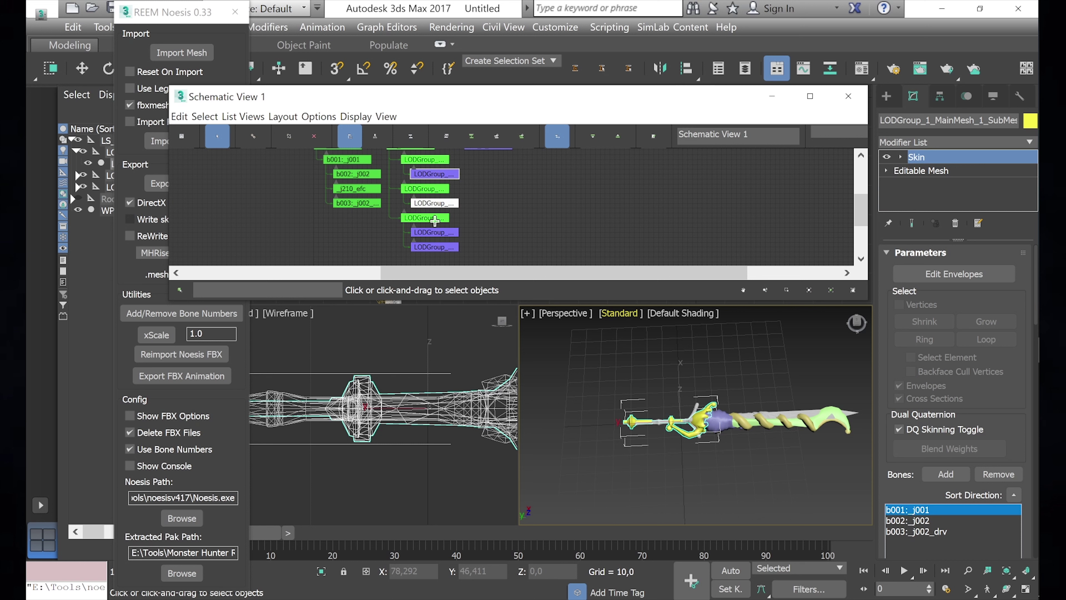
{"action": "left_click", "coordinate": [433, 232], "text": "ctrl"}
{"action": "left_click", "coordinate": [435, 247], "text": "ctrl"}
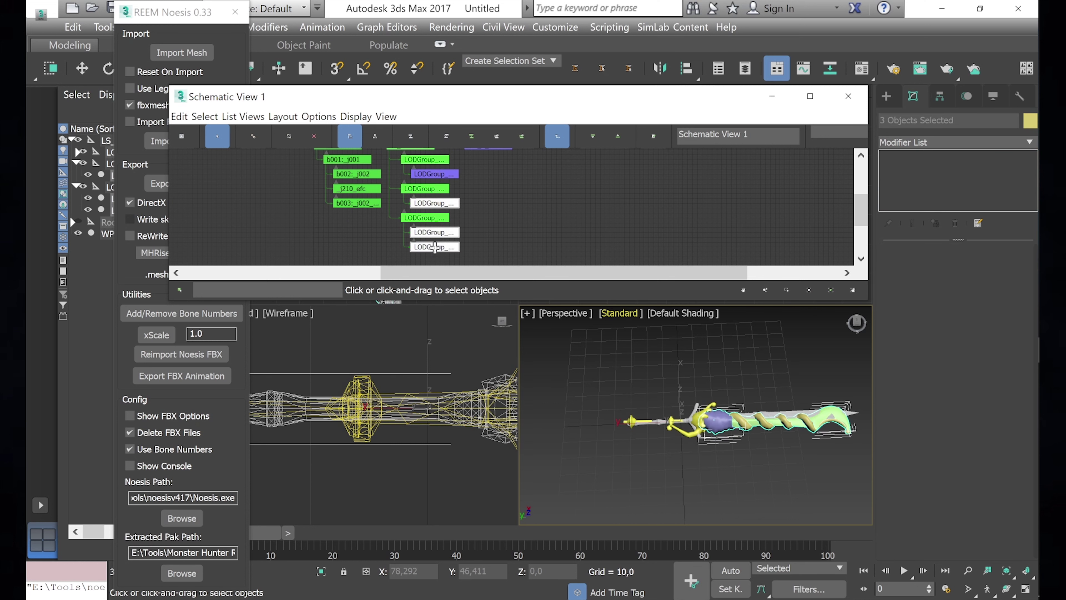
{"action": "left_click", "coordinate": [89, 174]}
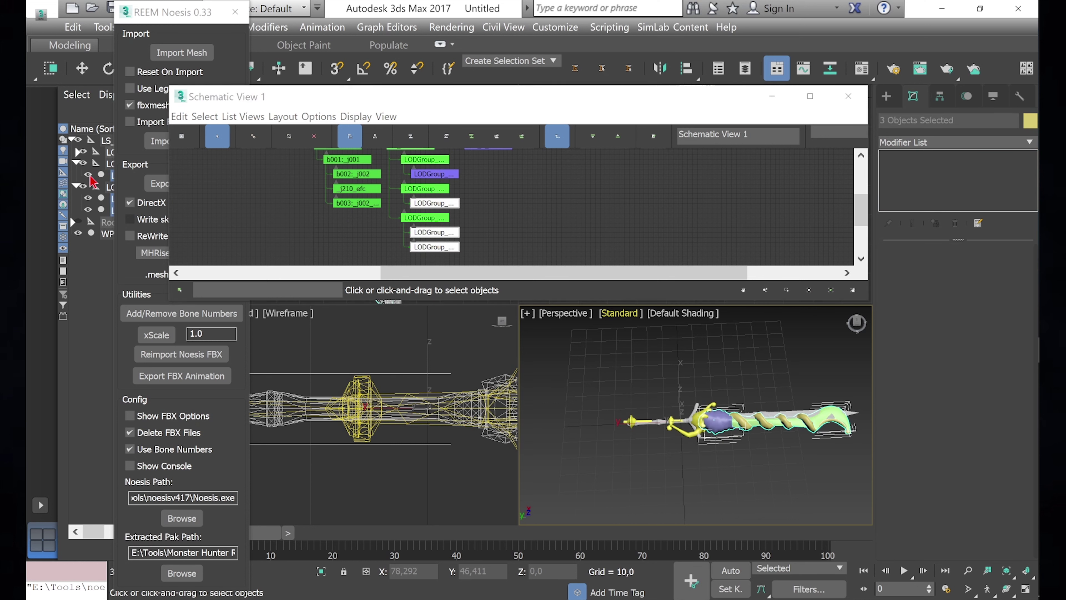
- Set the Skin Wrap distance influence of WP_A_0300 to 0,05 and add LODGroup_1_MainMesh_1_SubMesh_1__L_Swd_084 as its control object
{"action": "middle_click_drag", "start_coordinate": [499, 199], "coordinate": [490, 238]}
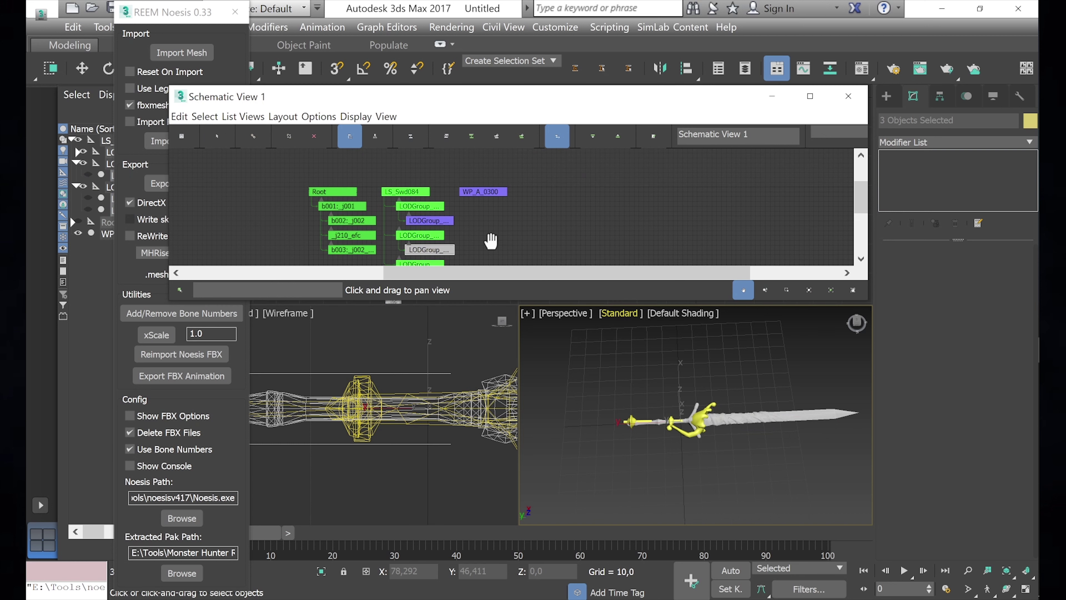
{"action": "left_click", "coordinate": [487, 191]}
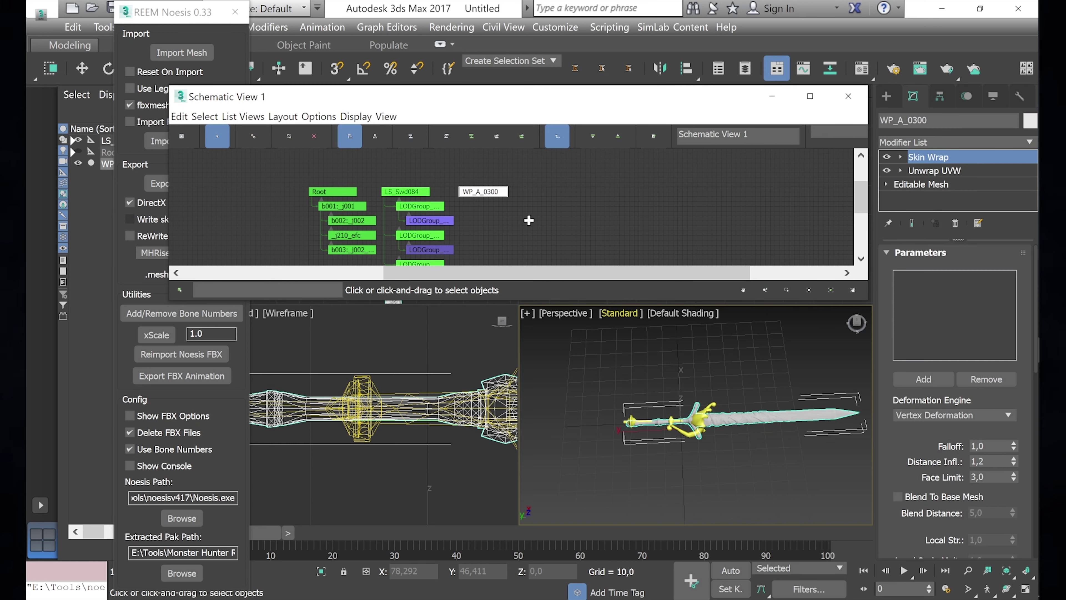
{"action": "left_click", "coordinate": [917, 381]}
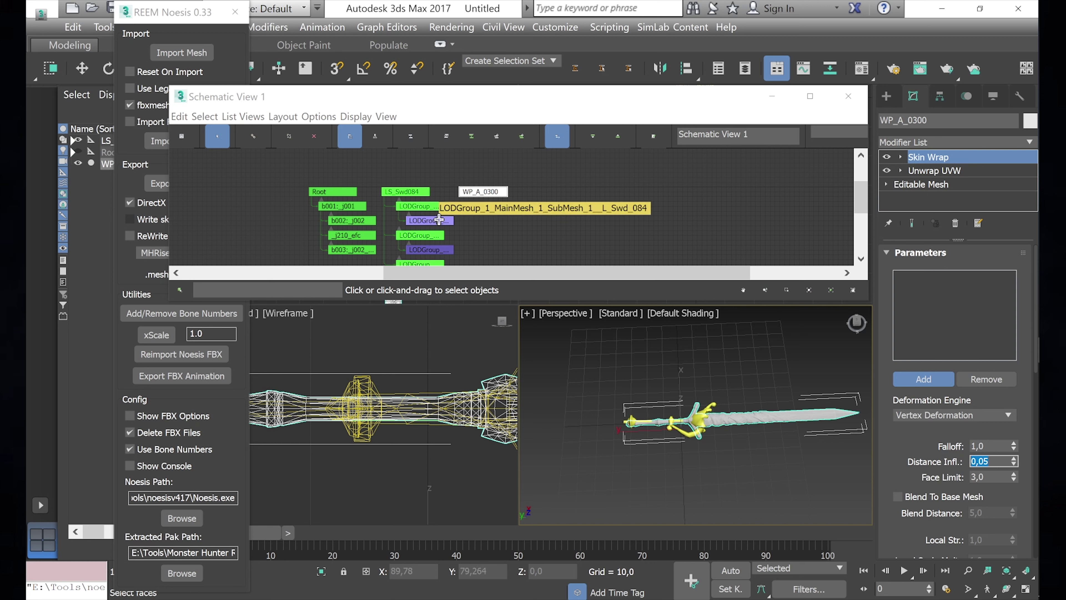
{"action": "left_click", "coordinate": [439, 220]}
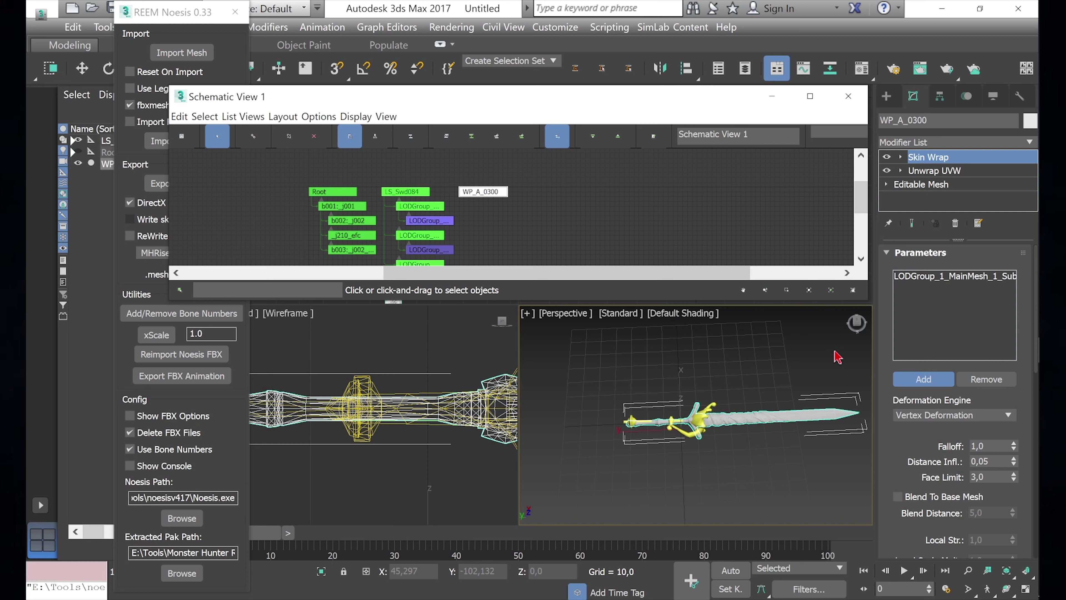
{"action": "key", "text": "w"}
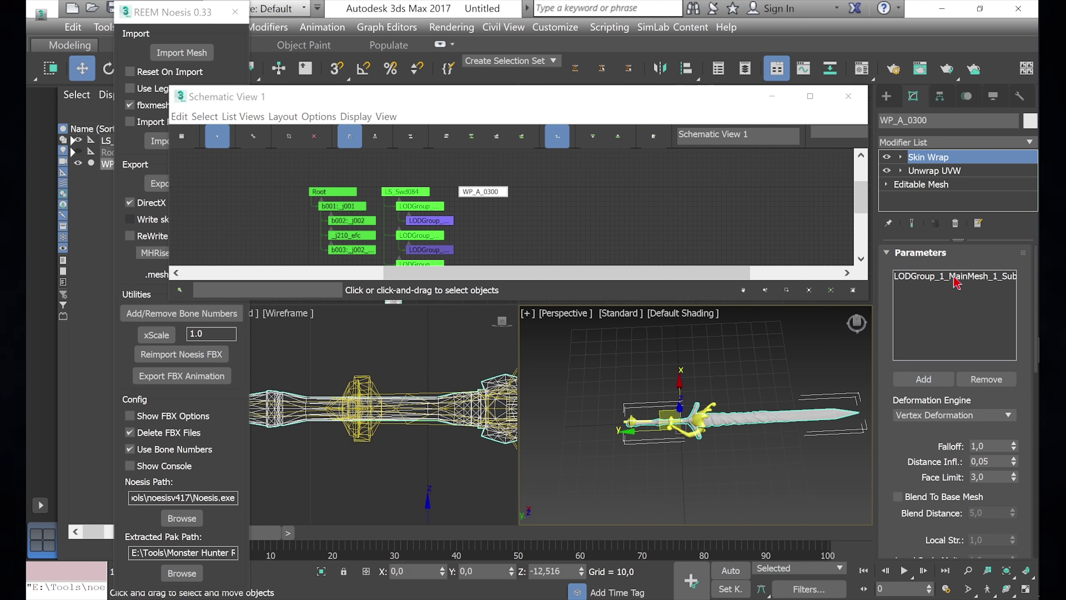
- Enable Weight All Points in the Skin Wrap and convert it to a Skin modifier
{"action": "scroll", "coordinate": [1029, 415], "scroll_direction": "down", "scroll_amount": 5}
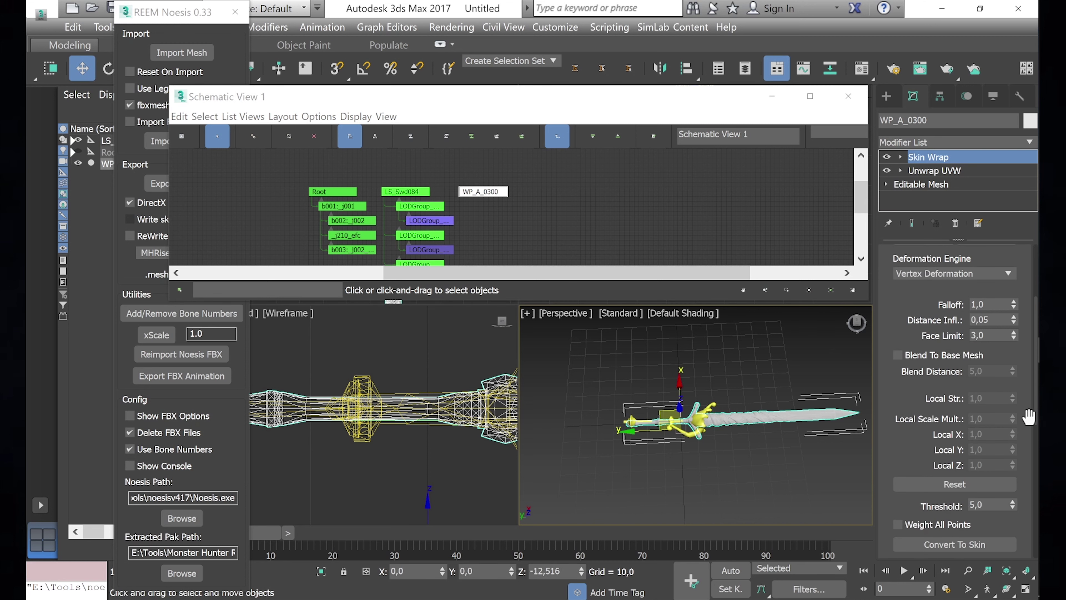
{"action": "left_click", "coordinate": [941, 487]}
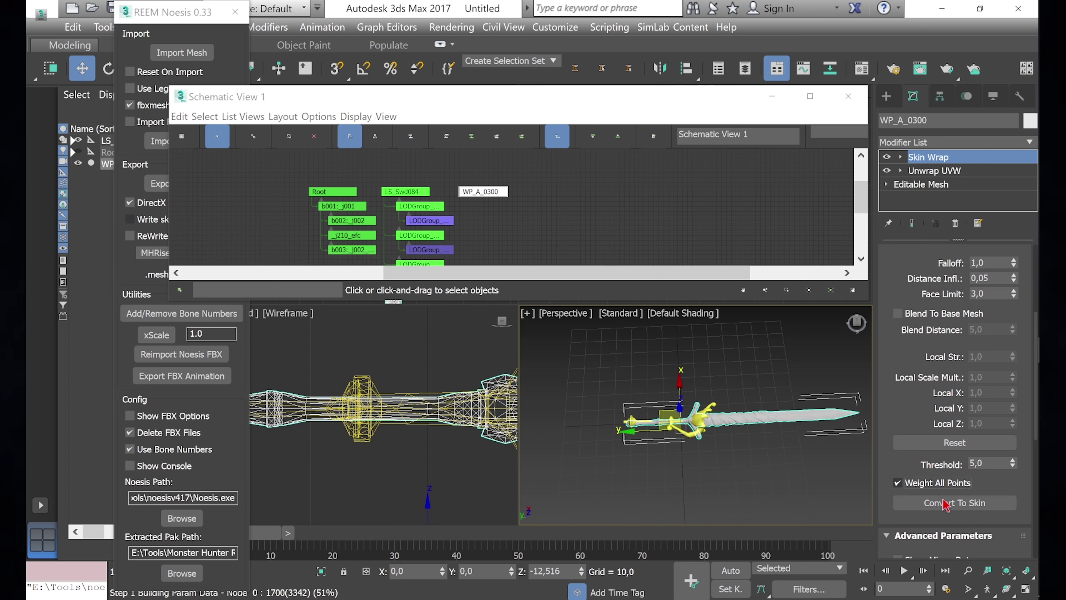
{"action": "left_click", "coordinate": [944, 501]}
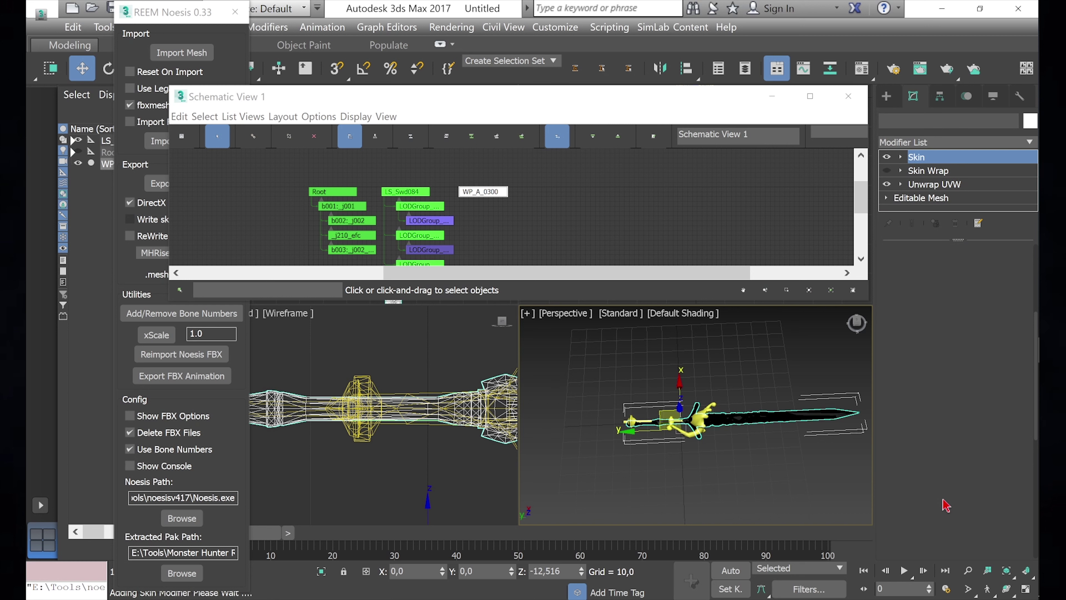
- Enable vertex selection in the Skin envelopes of WP_A_0300 and weight all its vertices 1 to bone b001:_j001 with the Weight Tool
{"action": "left_click", "coordinate": [965, 276]}
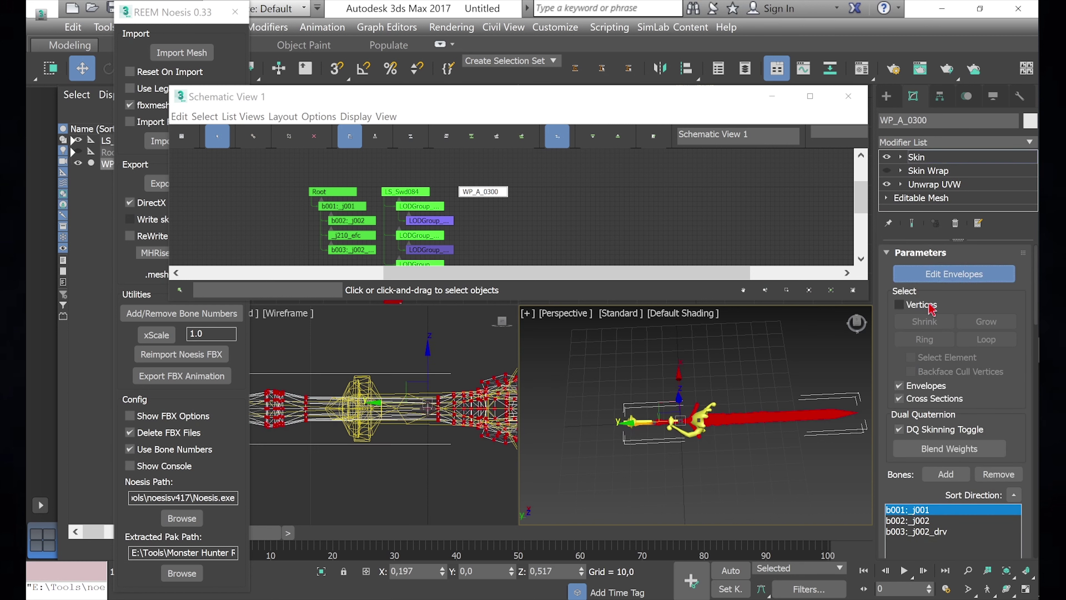
{"action": "left_click", "coordinate": [923, 306]}
{"action": "scroll", "coordinate": [701, 415], "scroll_direction": "down", "scroll_amount": 3}
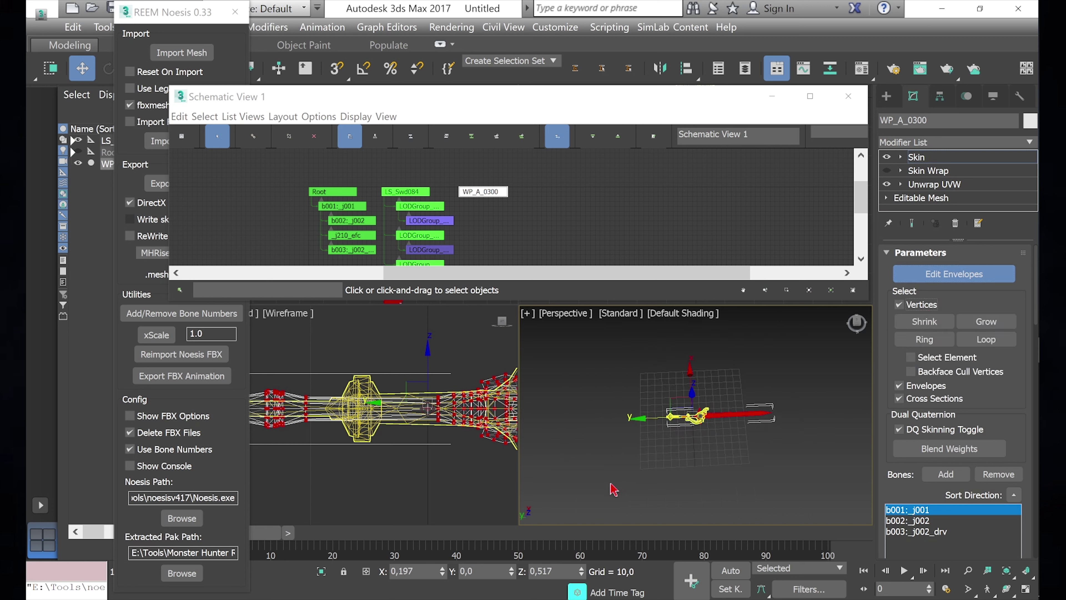
{"action": "scroll", "coordinate": [722, 423], "scroll_direction": "up", "scroll_amount": 10}
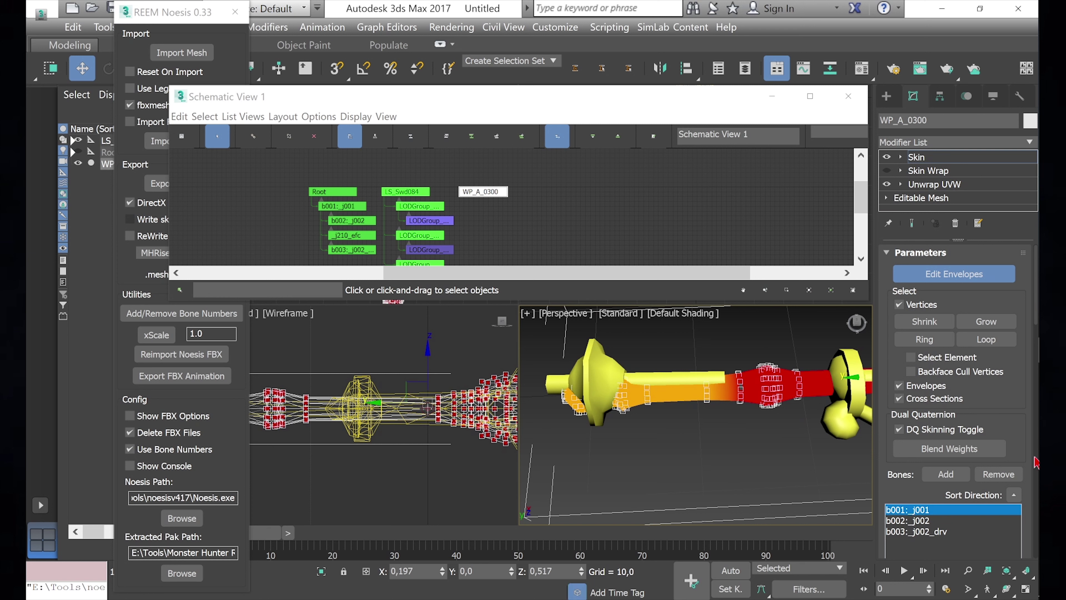
{"action": "scroll", "coordinate": [1035, 465], "scroll_direction": "down", "scroll_amount": 10}
{"action": "scroll", "coordinate": [1035, 465], "scroll_direction": "down", "scroll_amount": 2}
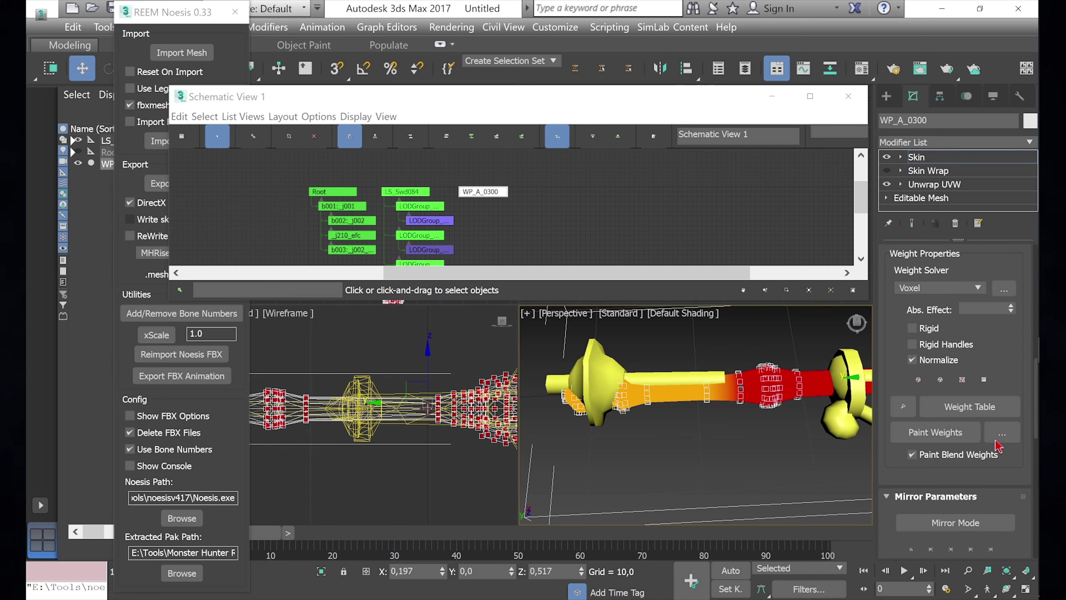
{"action": "left_click", "coordinate": [903, 407]}
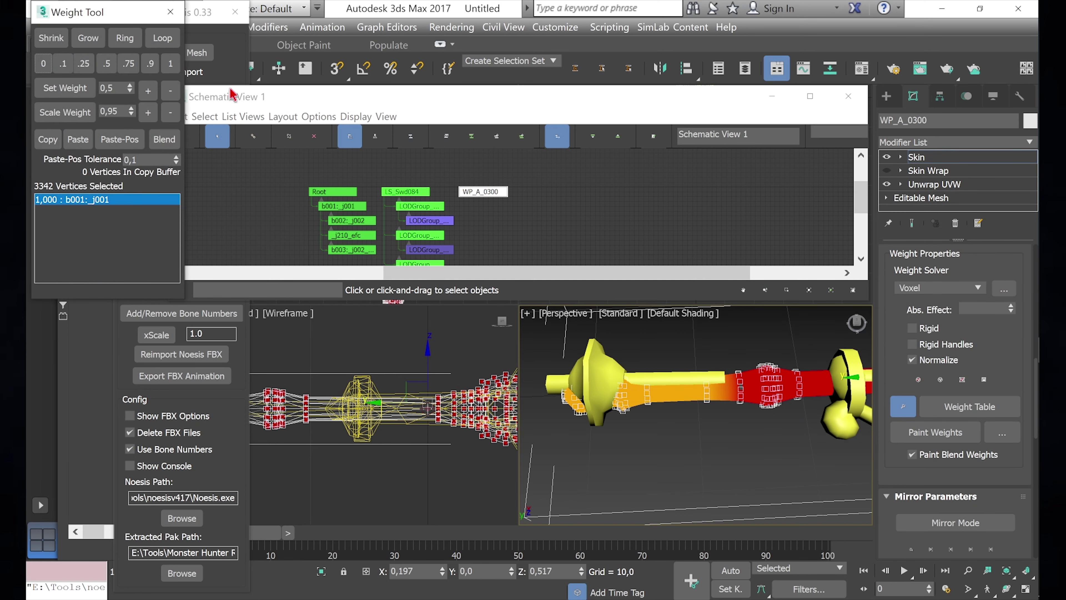
{"action": "left_click", "coordinate": [170, 65]}
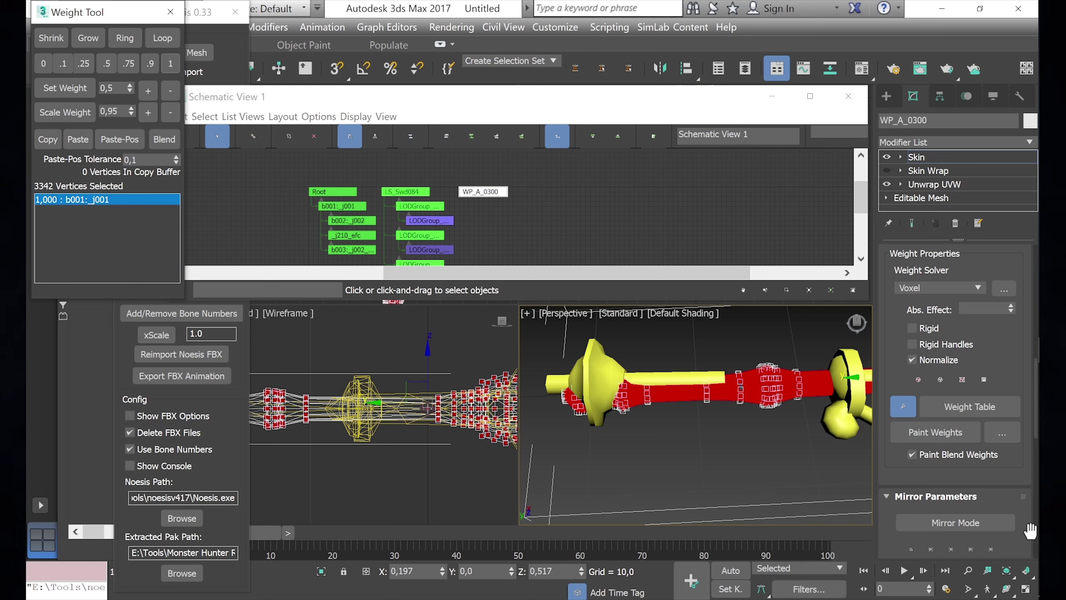
- Set the Skin modifier's Bone Affect Limit to 8 and remove its zero weights
{"action": "scroll", "coordinate": [1035, 540], "scroll_direction": "down", "scroll_amount": 5}
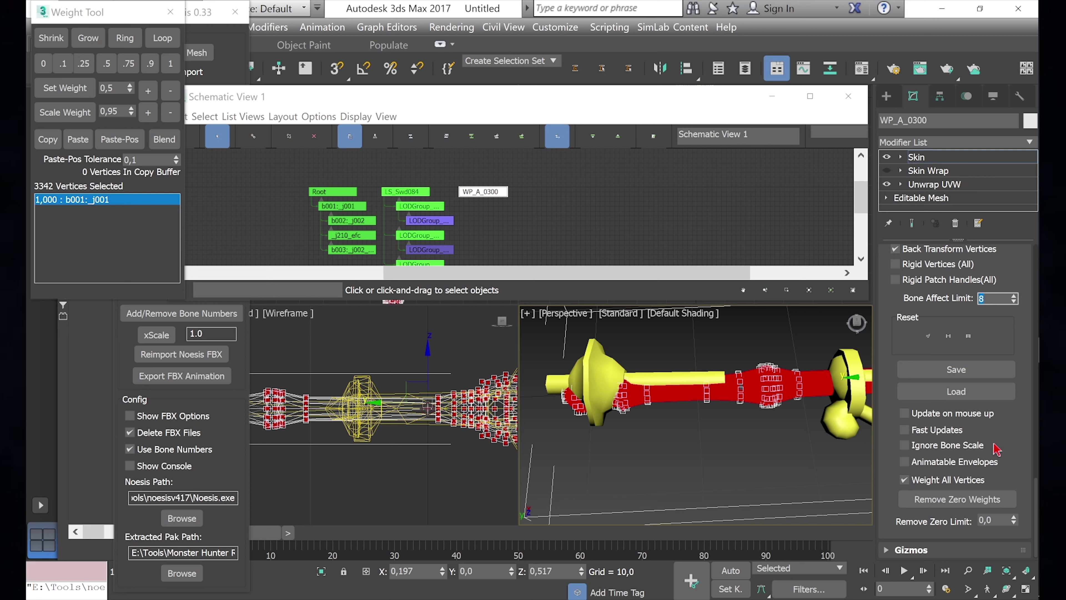
{"action": "left_click", "coordinate": [967, 501]}
- Add an Edit Normals modifier to WP_A_0300 above the Skin modifier
{"action": "left_click", "coordinate": [945, 145]}
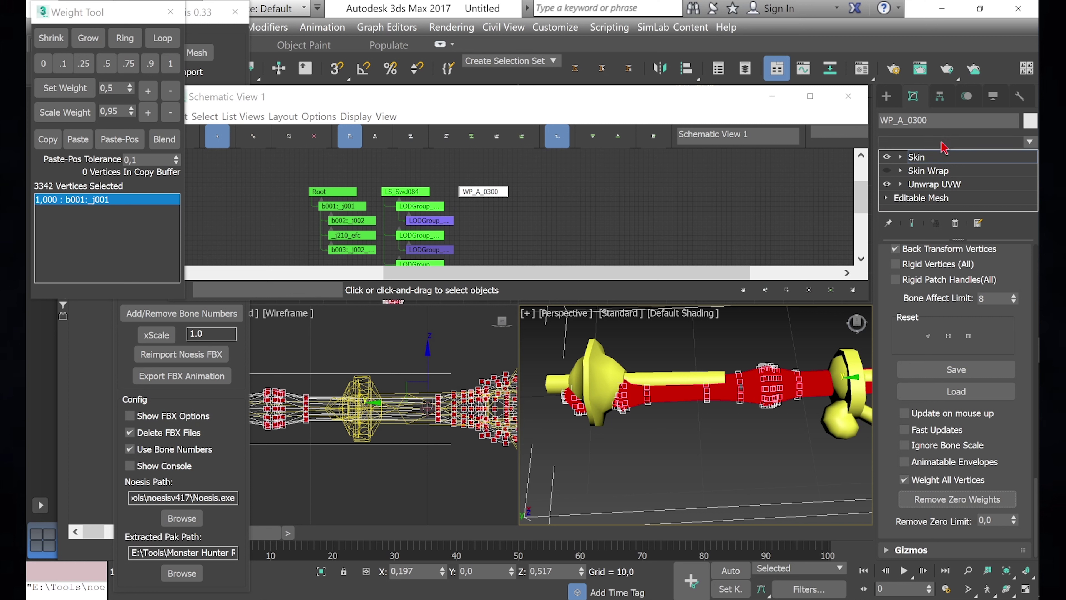
{"action": "scroll", "coordinate": [957, 396], "scroll_direction": "down", "scroll_amount": 3}
{"action": "scroll", "coordinate": [956, 397], "scroll_direction": "down", "scroll_amount": 5}
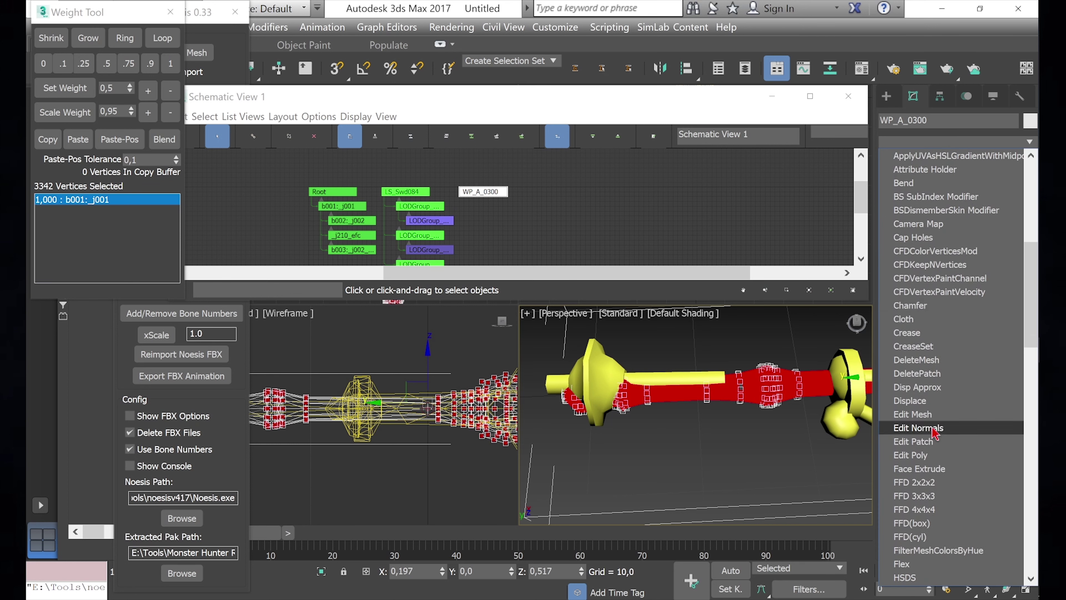
{"action": "left_click", "coordinate": [938, 432]}
- Examine the direction of the vertex normals along WP_A_0300 from the hilt to the blade tip
{"action": "middle_click_drag", "start_coordinate": [752, 426], "coordinate": [600, 458]}
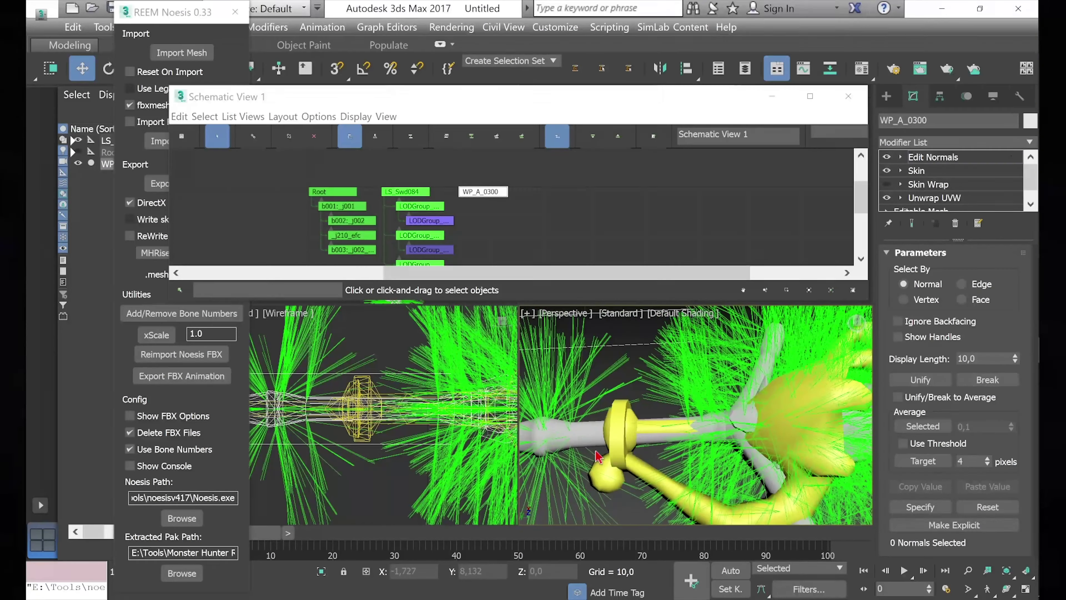
{"action": "scroll", "coordinate": [699, 440], "scroll_direction": "down", "scroll_amount": 3}
{"action": "middle_click_drag", "start_coordinate": [756, 442], "coordinate": [589, 451]}
{"action": "scroll", "coordinate": [714, 432], "scroll_direction": "up", "scroll_amount": 5}
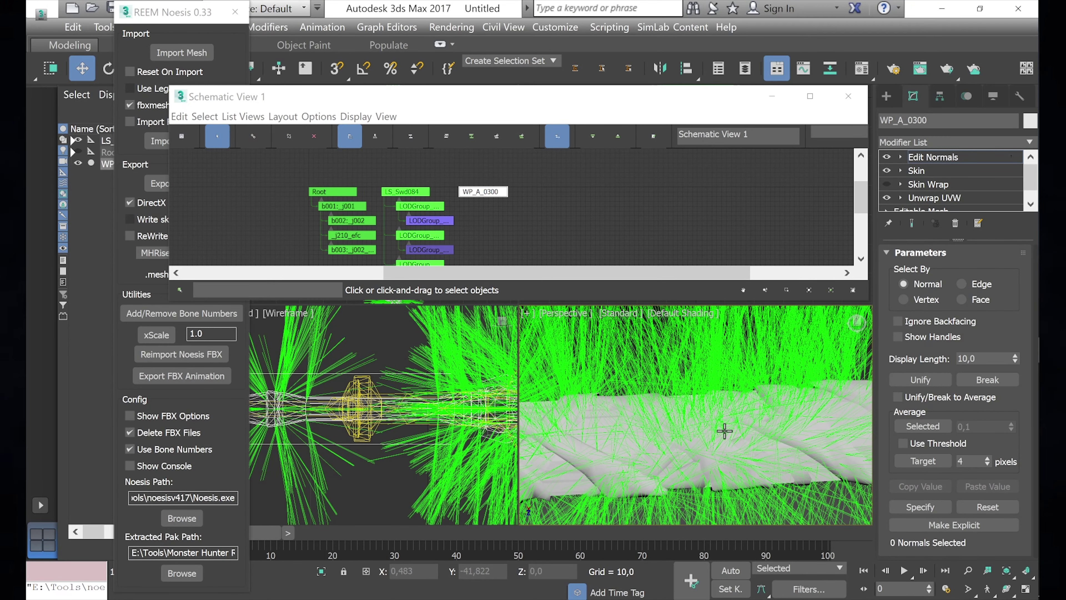
{"action": "scroll", "coordinate": [725, 431], "scroll_direction": "down", "scroll_amount": 4}
{"action": "middle_click_drag", "start_coordinate": [764, 438], "coordinate": [526, 445]}
{"action": "scroll", "coordinate": [744, 440], "scroll_direction": "up", "scroll_amount": 2}
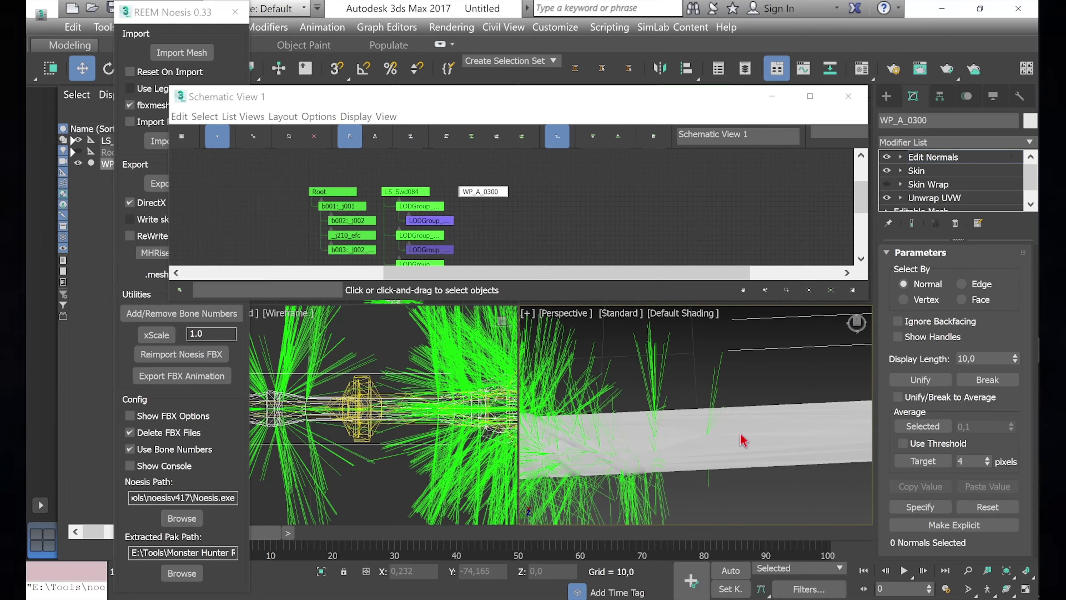
{"action": "scroll", "coordinate": [743, 441], "scroll_direction": "down", "scroll_amount": 5}
{"action": "scroll", "coordinate": [692, 441], "scroll_direction": "down", "scroll_amount": 2}
{"action": "middle_click_drag", "start_coordinate": [686, 442], "coordinate": [734, 436]}
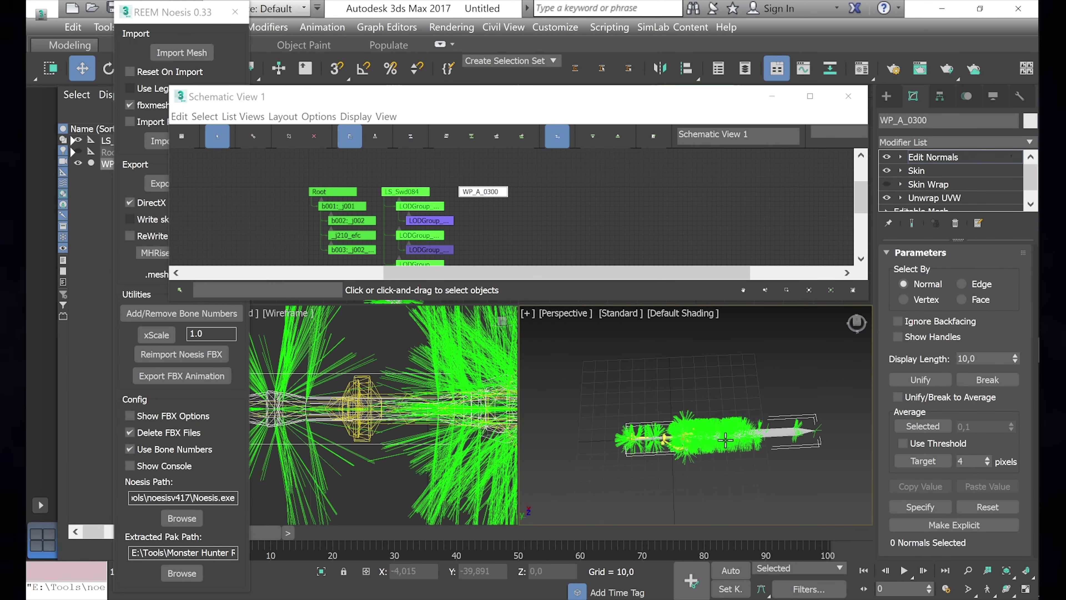
- Select all normals of WP_A_0300 and average them with a 0.001 threshold, with the target size set to 2 pixels
{"action": "key", "text": "ctrl+a"}
{"action": "scroll", "coordinate": [718, 437], "scroll_direction": "up", "scroll_amount": 5}
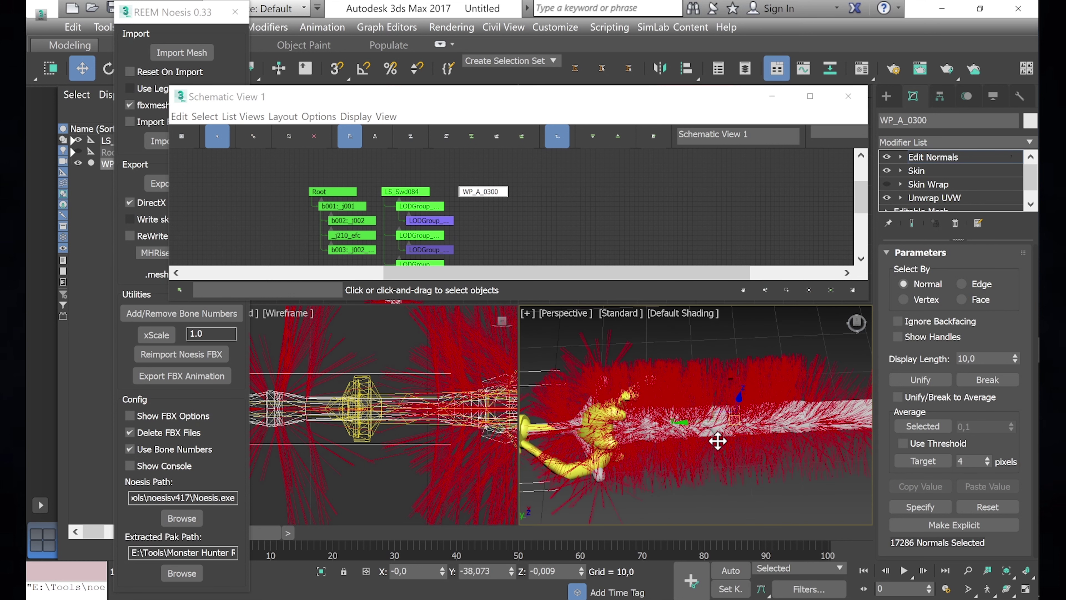
{"action": "scroll", "coordinate": [718, 440], "scroll_direction": "down", "scroll_amount": 5}
{"action": "middle_click_drag", "start_coordinate": [716, 441], "coordinate": [751, 439]}
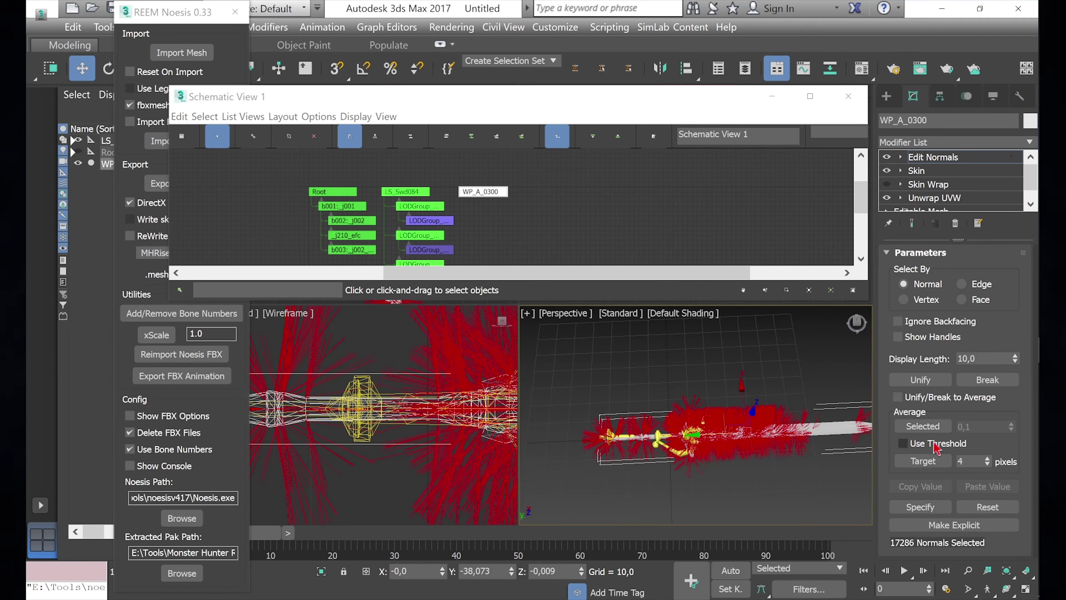
{"action": "left_click", "coordinate": [923, 461]}
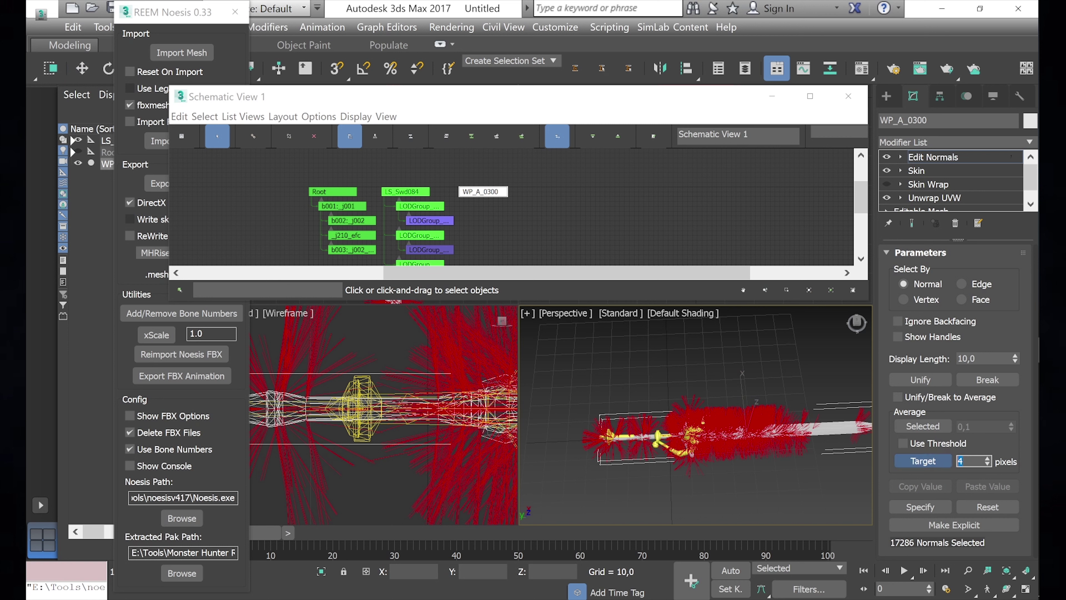
{"action": "left_click", "coordinate": [919, 445]}
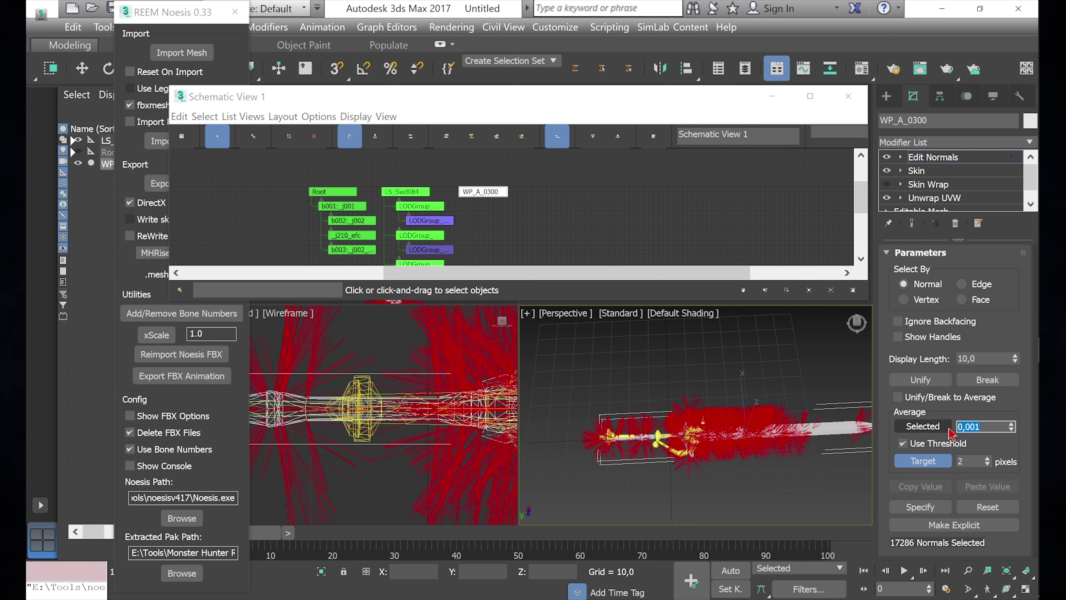
{"action": "left_click", "coordinate": [924, 426]}
- Inspect the averaged normals along the sword and try to move Edit Normals below Skin in the modifier stack
{"action": "scroll", "coordinate": [832, 440], "scroll_direction": "up", "scroll_amount": 6}
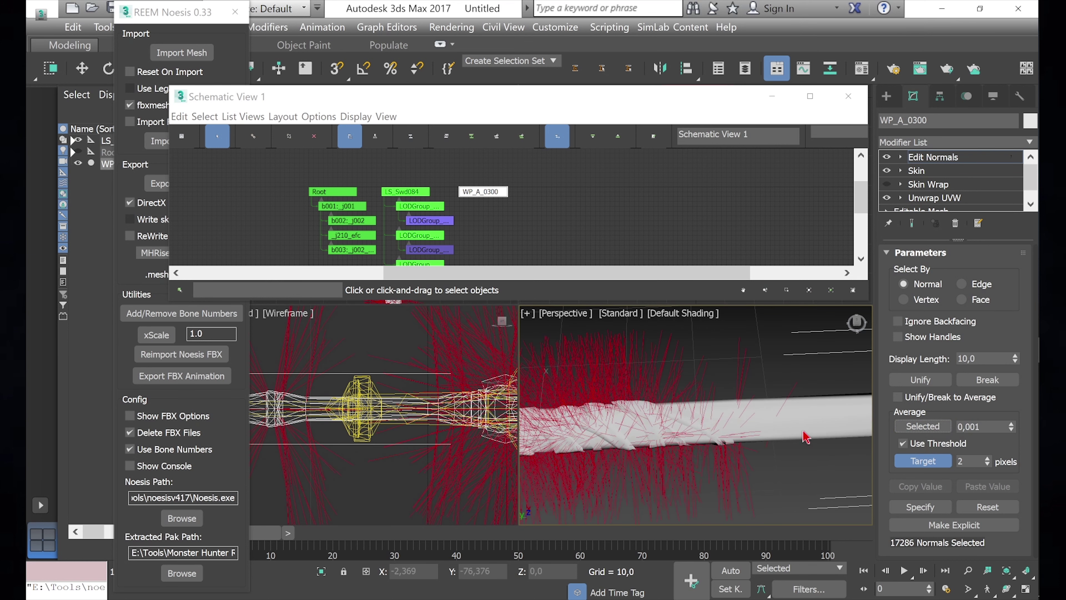
{"action": "scroll", "coordinate": [566, 437], "scroll_direction": "down", "scroll_amount": 2}
{"action": "middle_click_drag", "start_coordinate": [566, 437], "coordinate": [799, 446]}
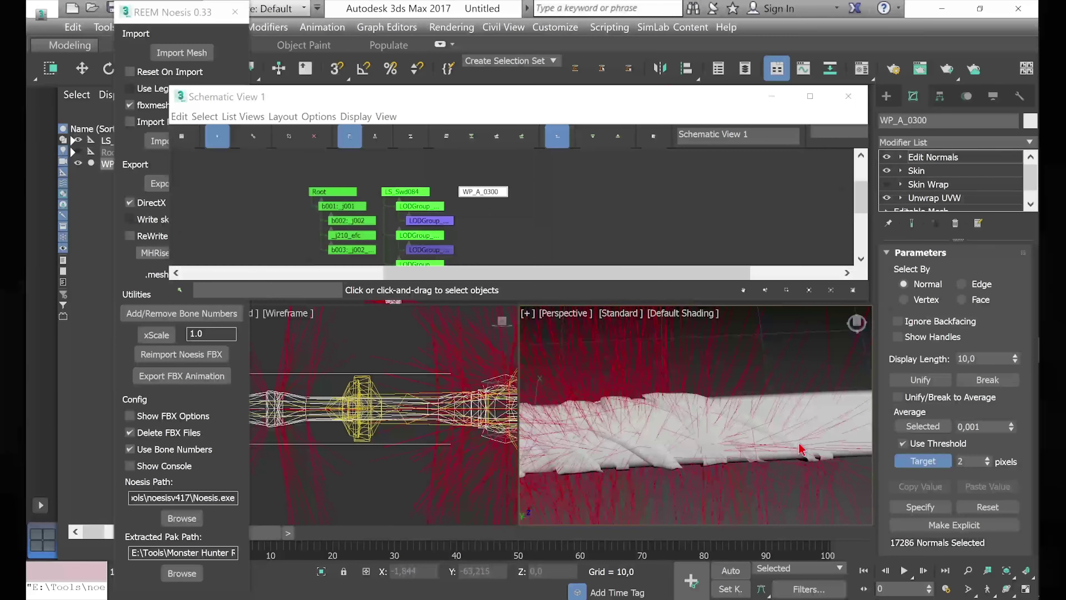
{"action": "middle_click_drag", "start_coordinate": [629, 446], "coordinate": [916, 439]}
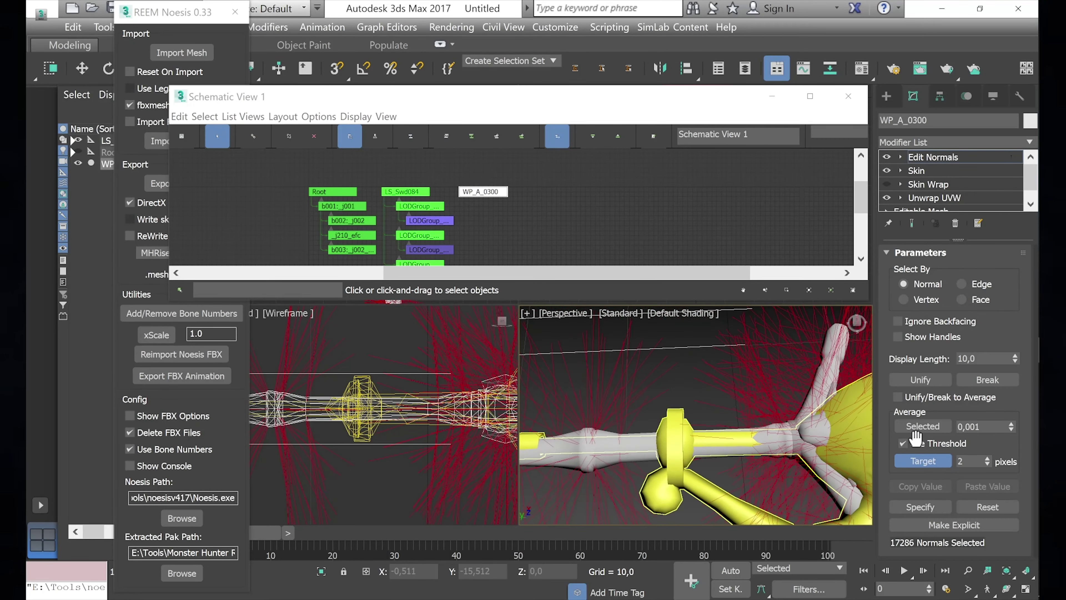
{"action": "scroll", "coordinate": [655, 445], "scroll_direction": "down", "scroll_amount": 5}
{"action": "scroll", "coordinate": [657, 448], "scroll_direction": "down", "scroll_amount": 2}
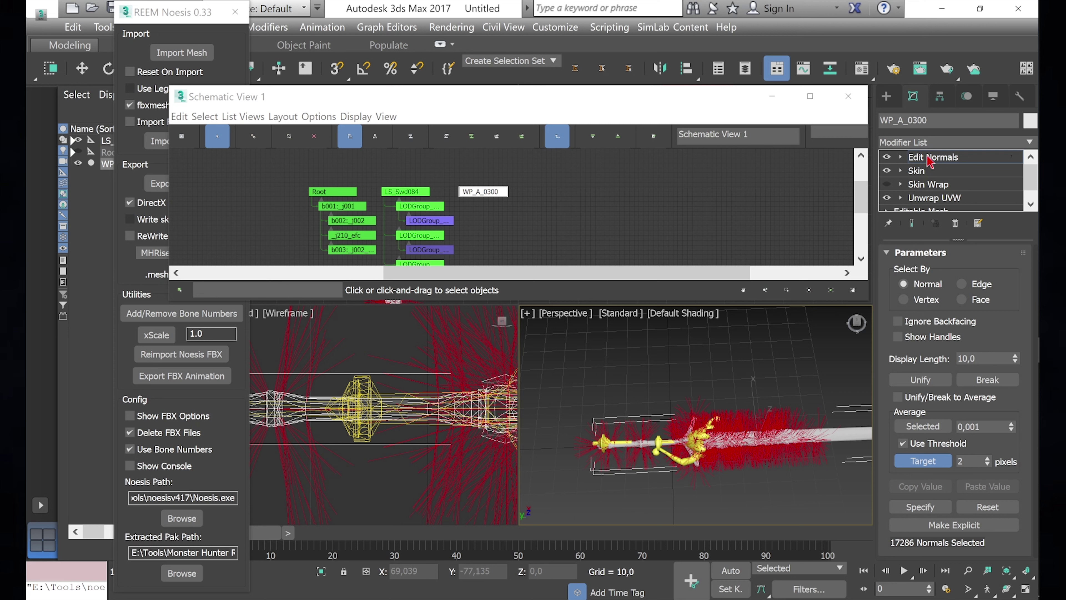
{"action": "left_click", "coordinate": [929, 179]}
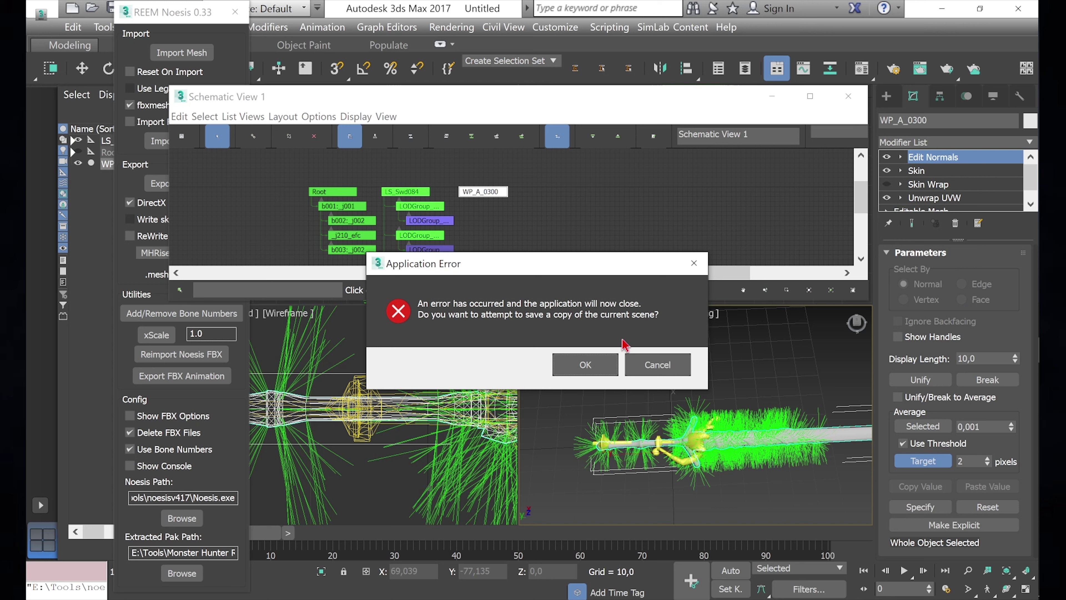
- Save a recovery copy of the scene and dismiss the crash error report without sending it
{"action": "left_click", "coordinate": [590, 363]}
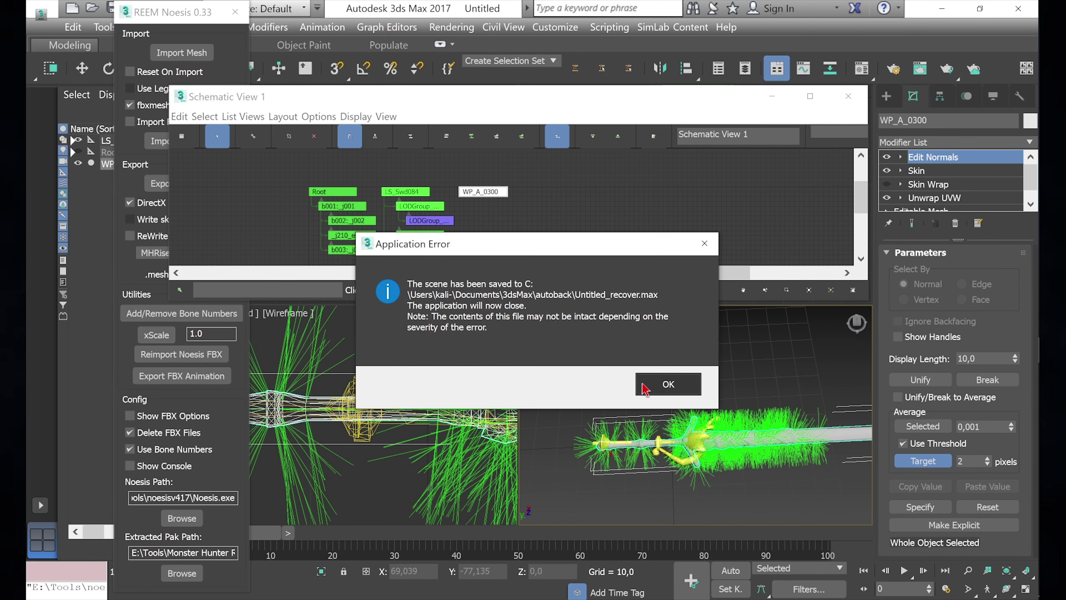
{"action": "left_click", "coordinate": [646, 389]}
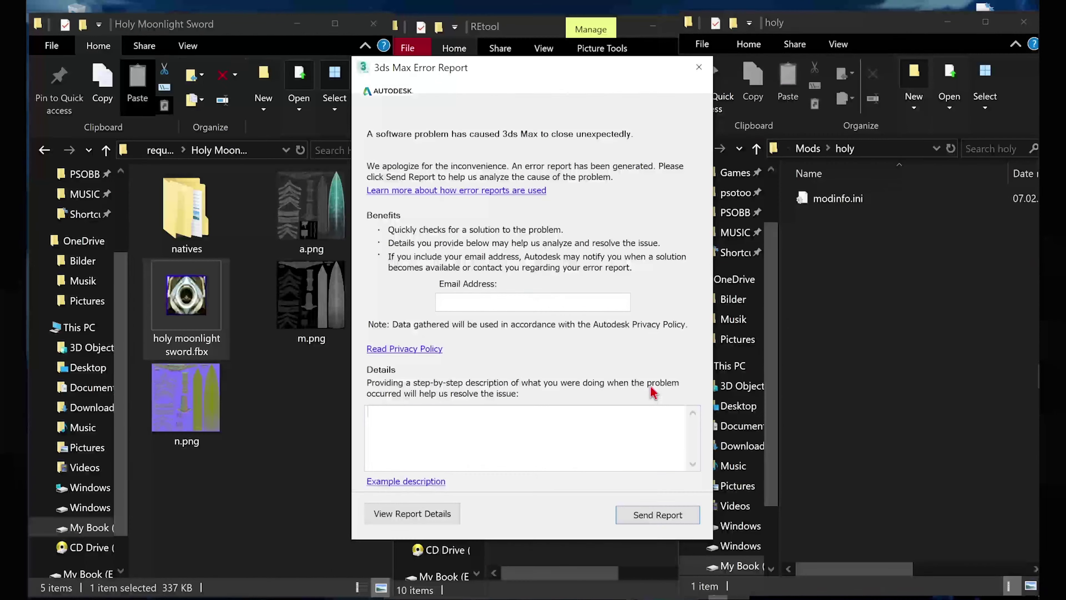
{"action": "left_click", "coordinate": [699, 67]}
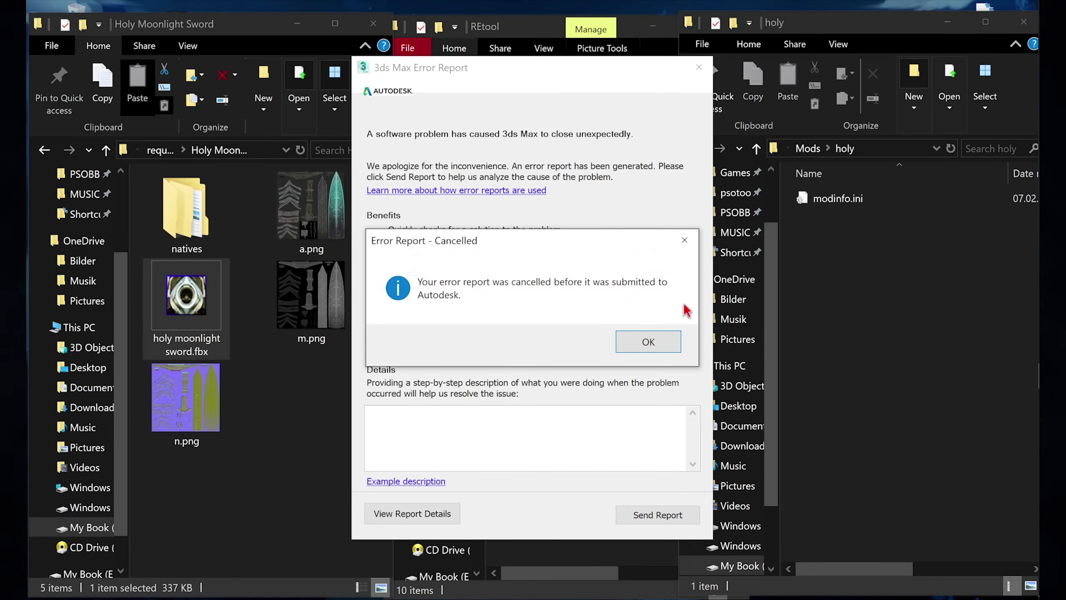
{"action": "left_click", "coordinate": [650, 344]}
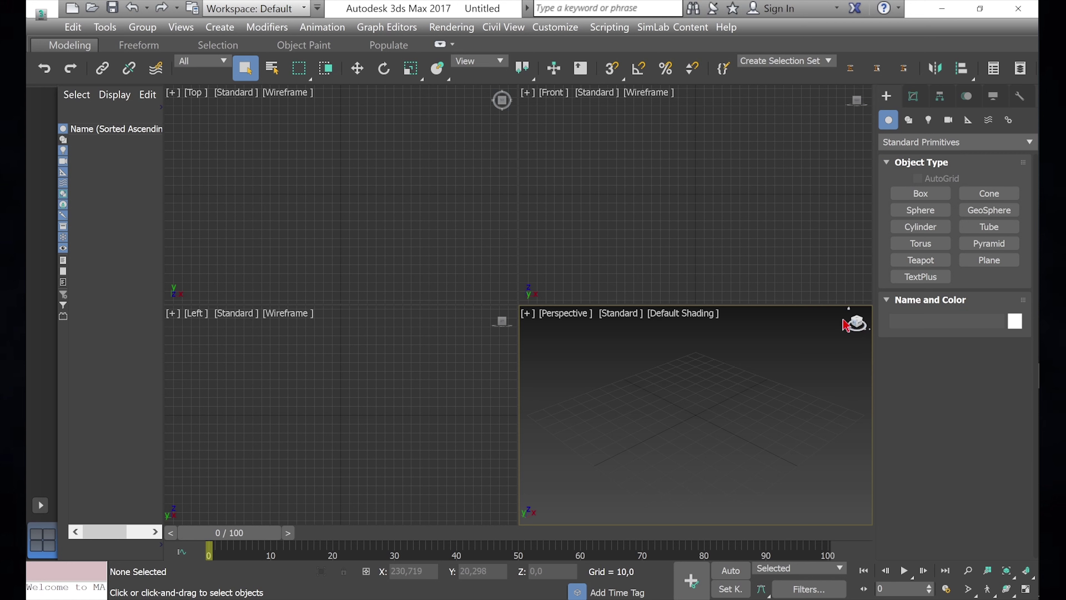
- Open Untitled_recover.max despite its missing external texture and display the scene in the Schematic View
{"action": "left_click", "coordinate": [41, 13]}
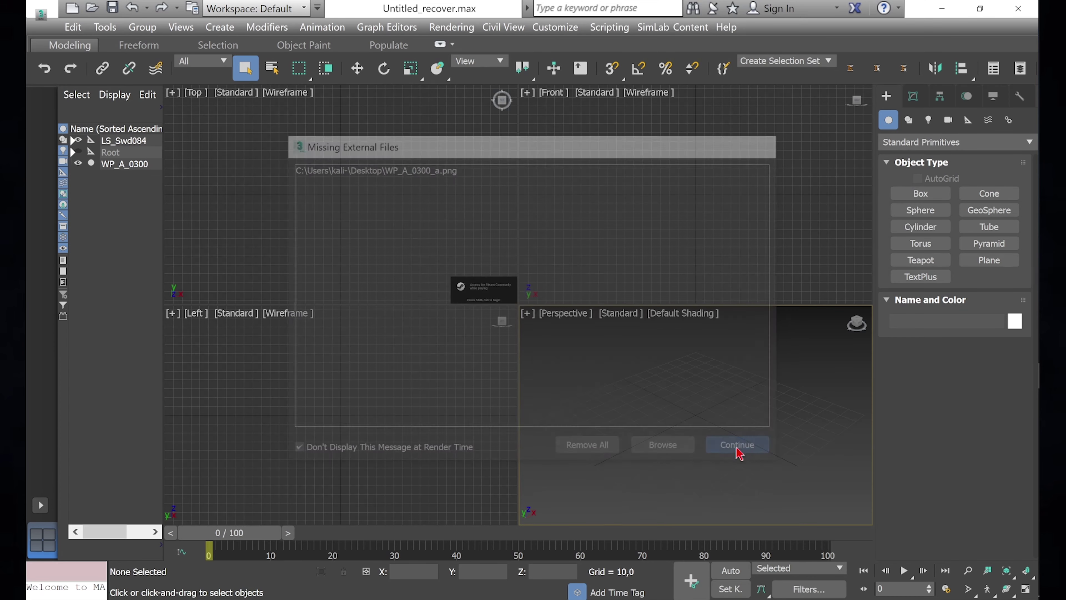
{"action": "left_click", "coordinate": [738, 445]}
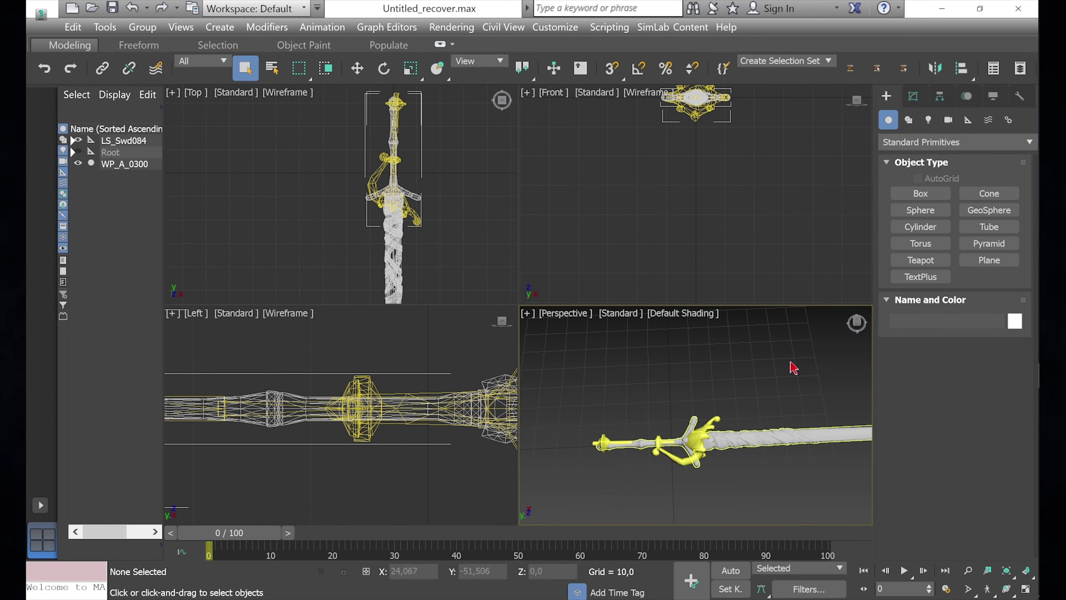
{"action": "left_click_drag", "start_coordinate": [934, 82], "coordinate": [718, 72]}
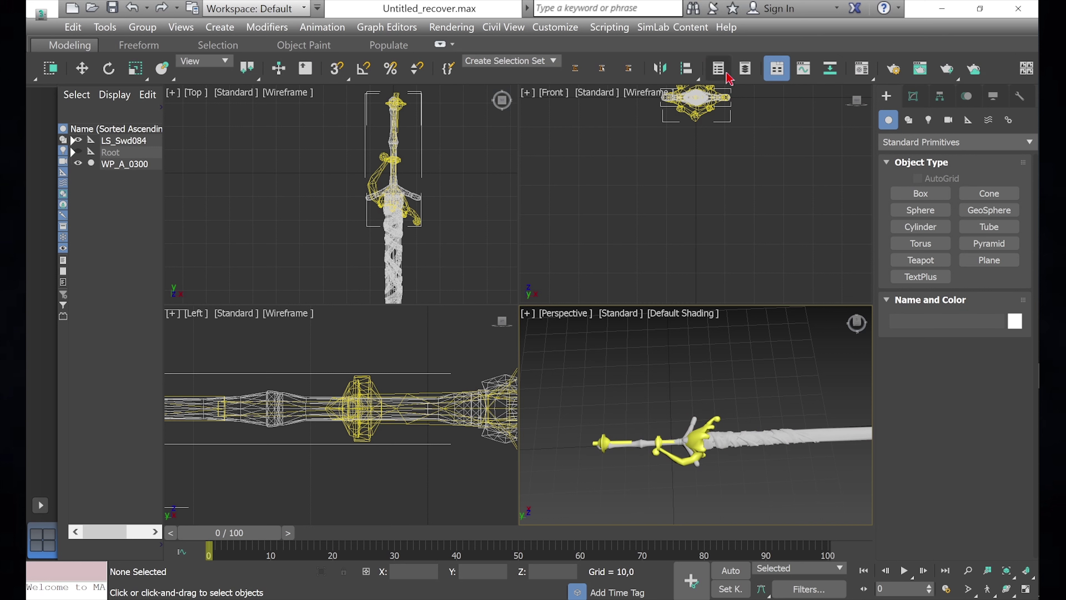
{"action": "left_click", "coordinate": [837, 71]}
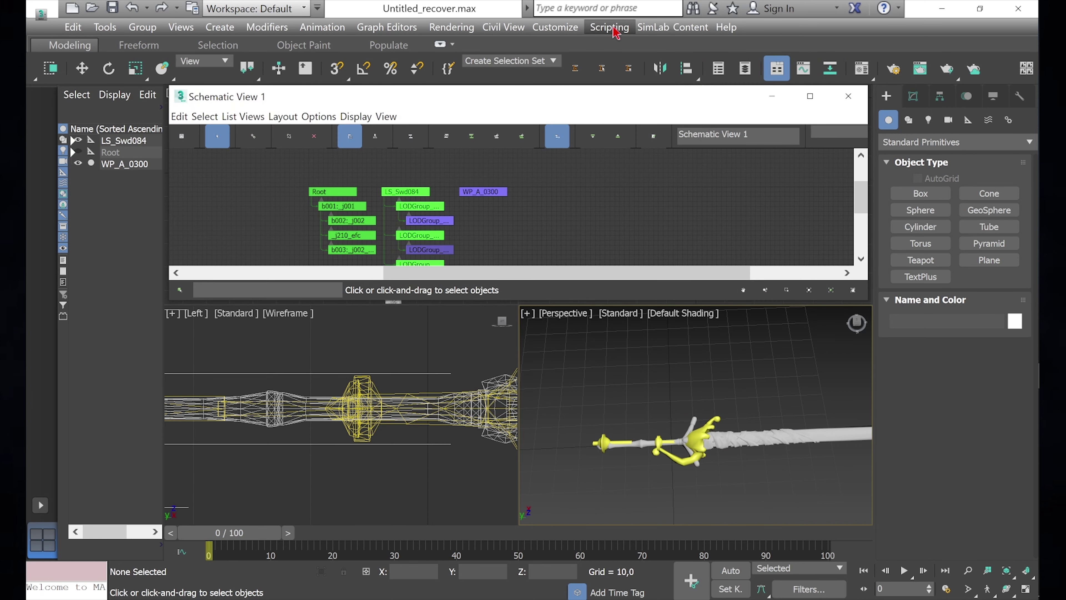
- Run the REEM Noesis script from the Monster Hunter Rise scripts folder and set its export game to MHRise
{"action": "left_click", "coordinate": [611, 28]}
{"action": "left_click", "coordinate": [626, 124]}
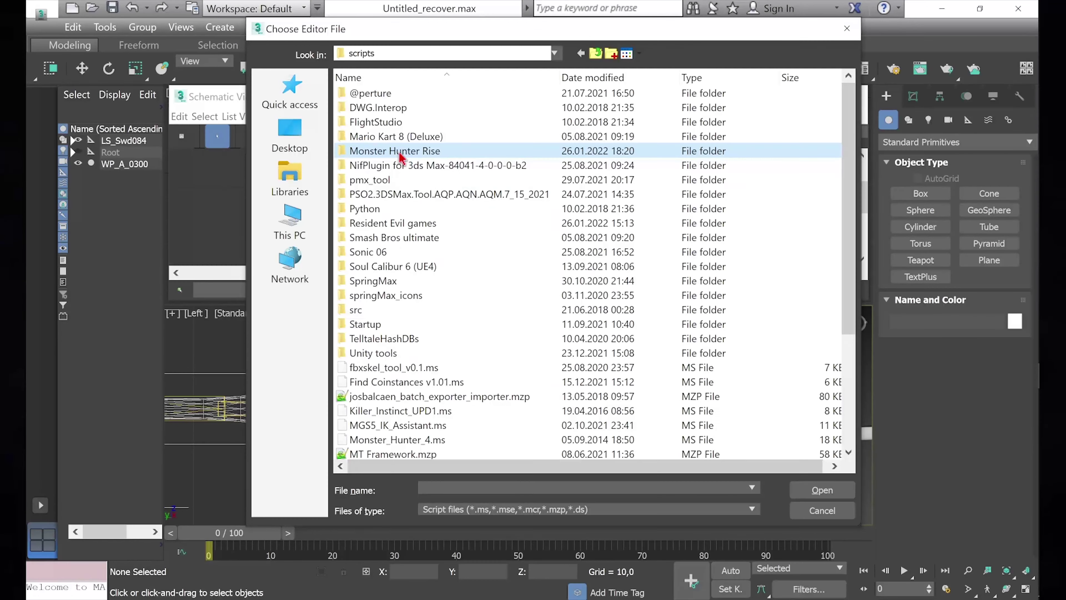
{"action": "double_click", "coordinate": [399, 151]}
{"action": "double_click", "coordinate": [384, 108]}
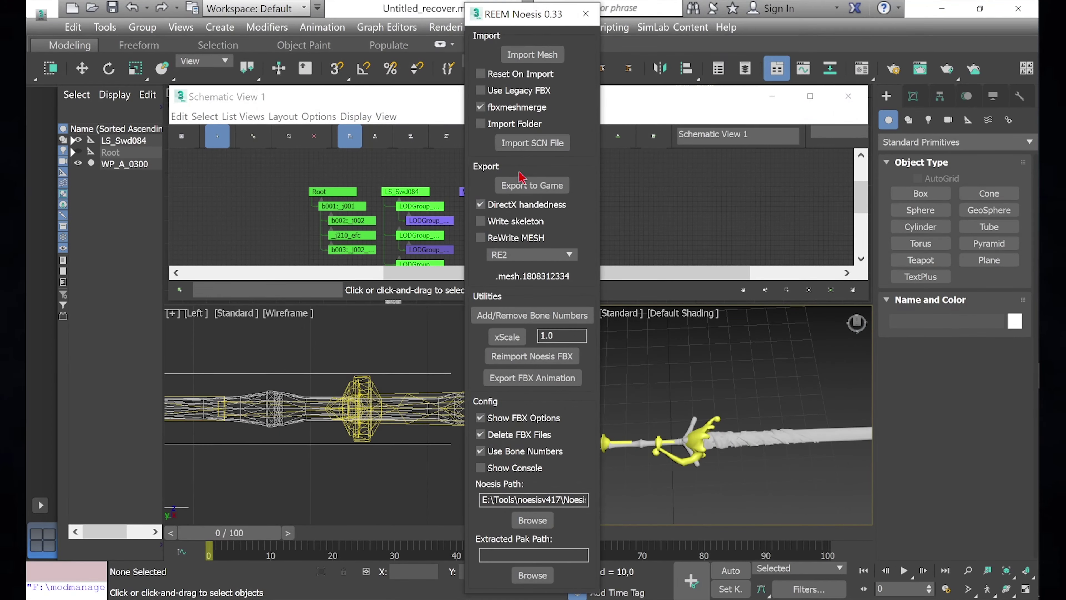
{"action": "left_click_drag", "start_coordinate": [521, 23], "coordinate": [181, 26]}
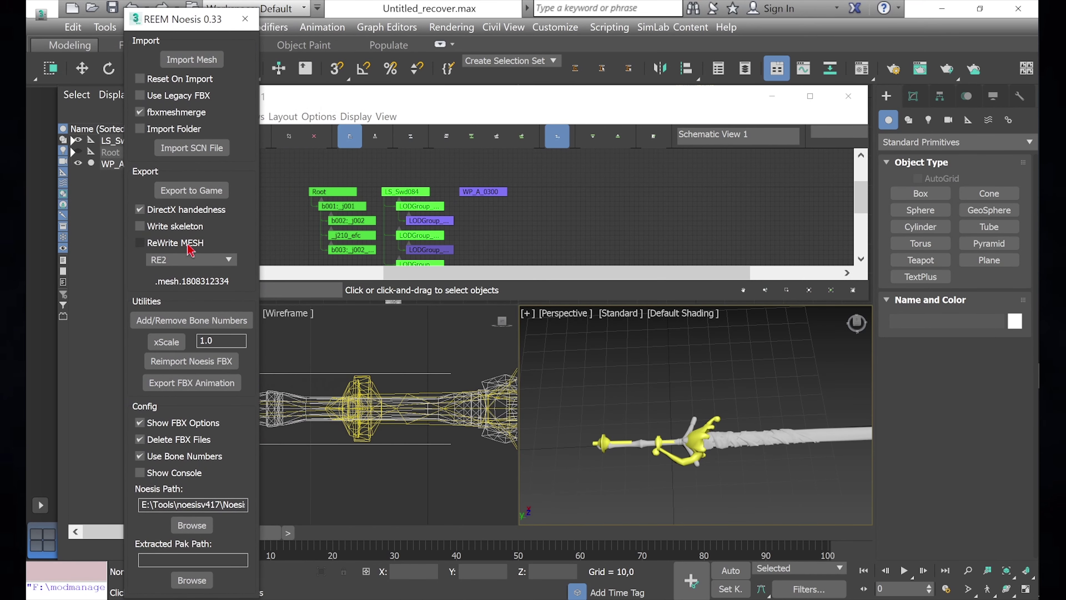
{"action": "left_click", "coordinate": [182, 264]}
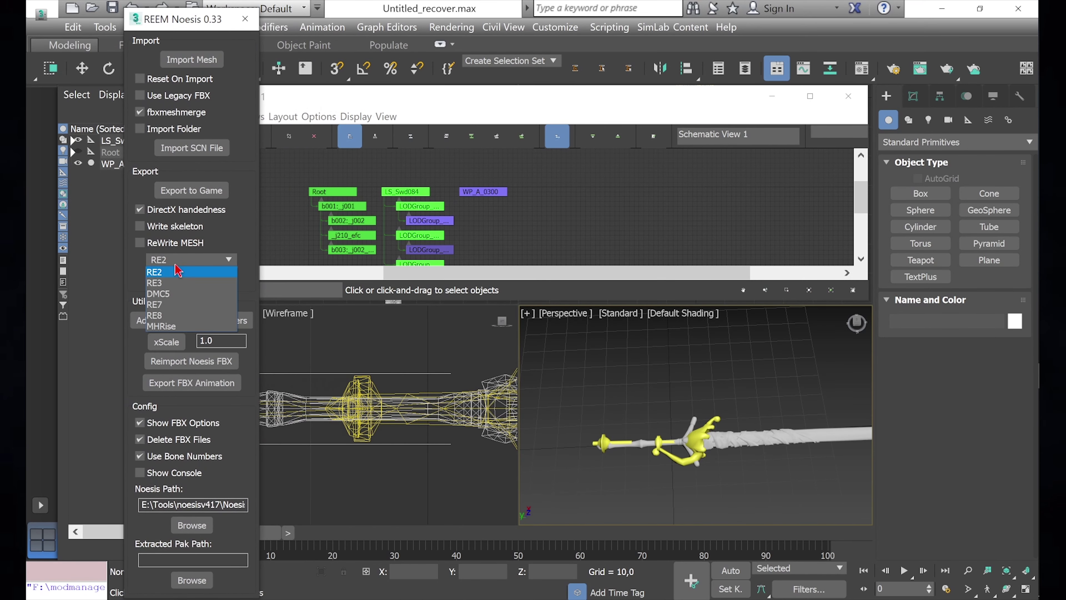
{"action": "left_click", "coordinate": [163, 326]}
- Move Edit Normals below Skin on WP_A_0300 and collapse the stack up to Edit Normals, keeping Skin above Editable Mesh
{"action": "left_click", "coordinate": [487, 191]}
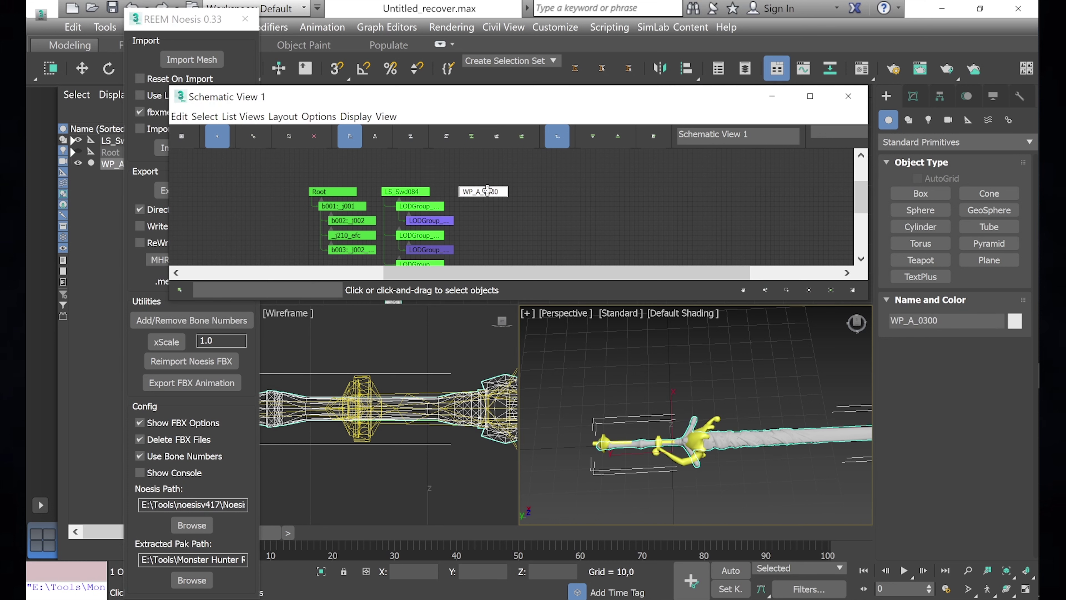
{"action": "left_click", "coordinate": [924, 96]}
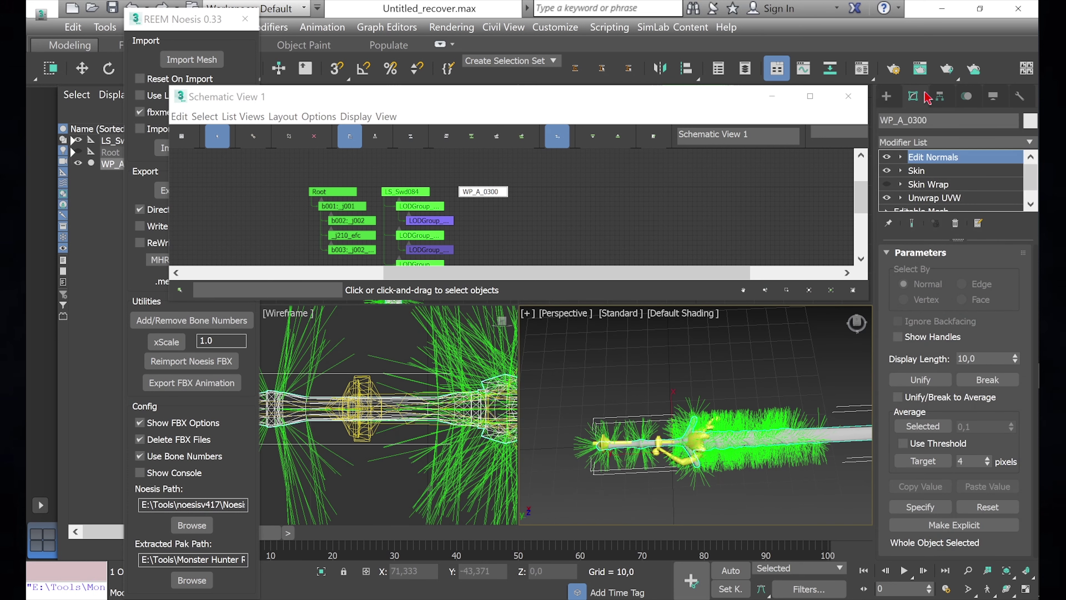
{"action": "middle_click_drag", "start_coordinate": [743, 419], "coordinate": [714, 394]}
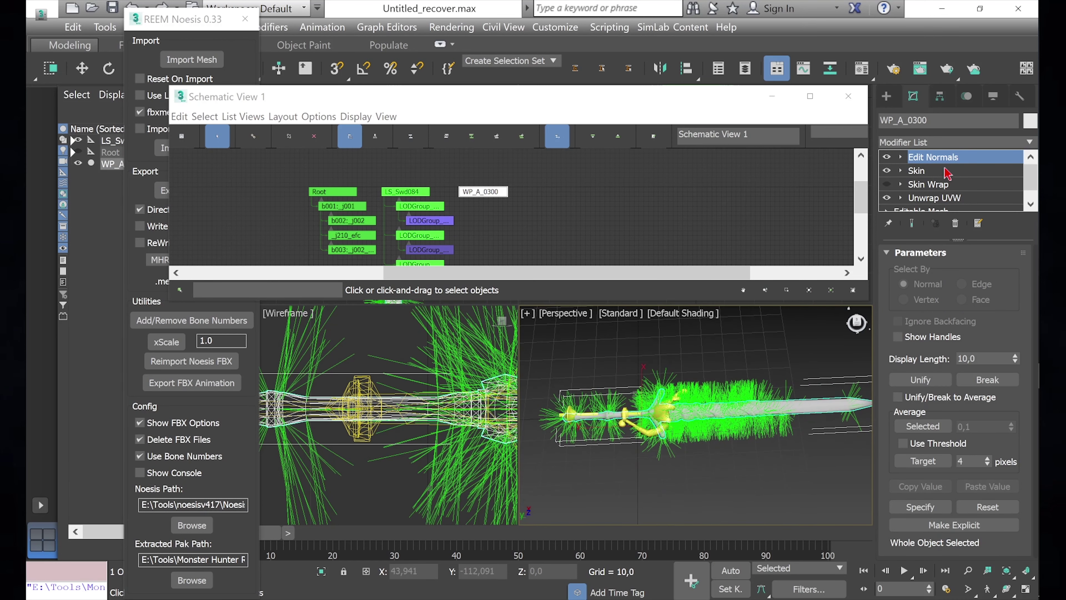
{"action": "left_click_drag", "start_coordinate": [939, 163], "coordinate": [940, 183]}
{"action": "right_click", "coordinate": [936, 175]}
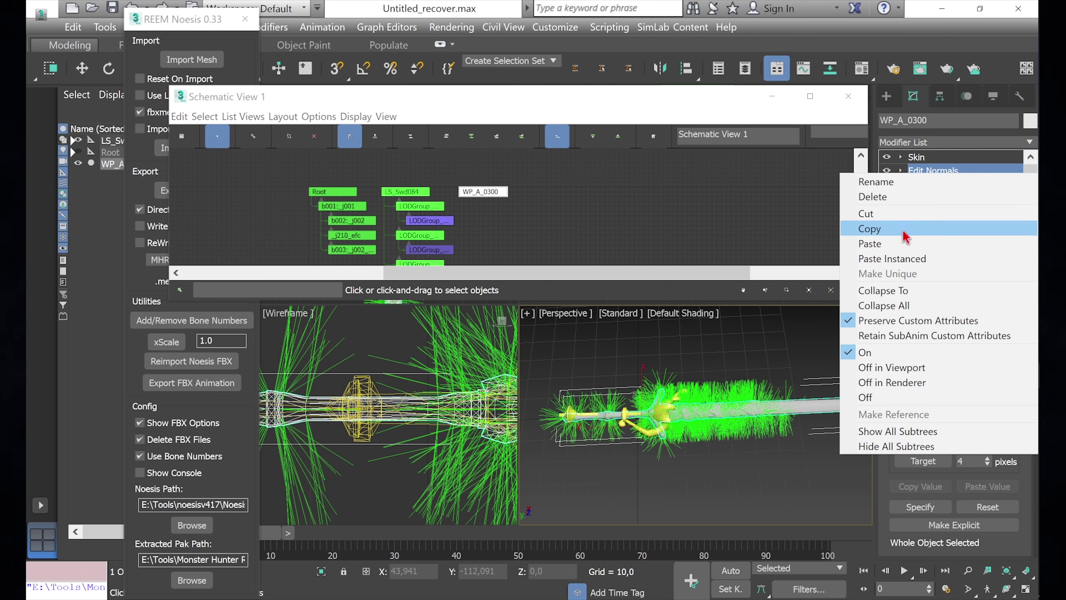
{"action": "left_click", "coordinate": [900, 291]}
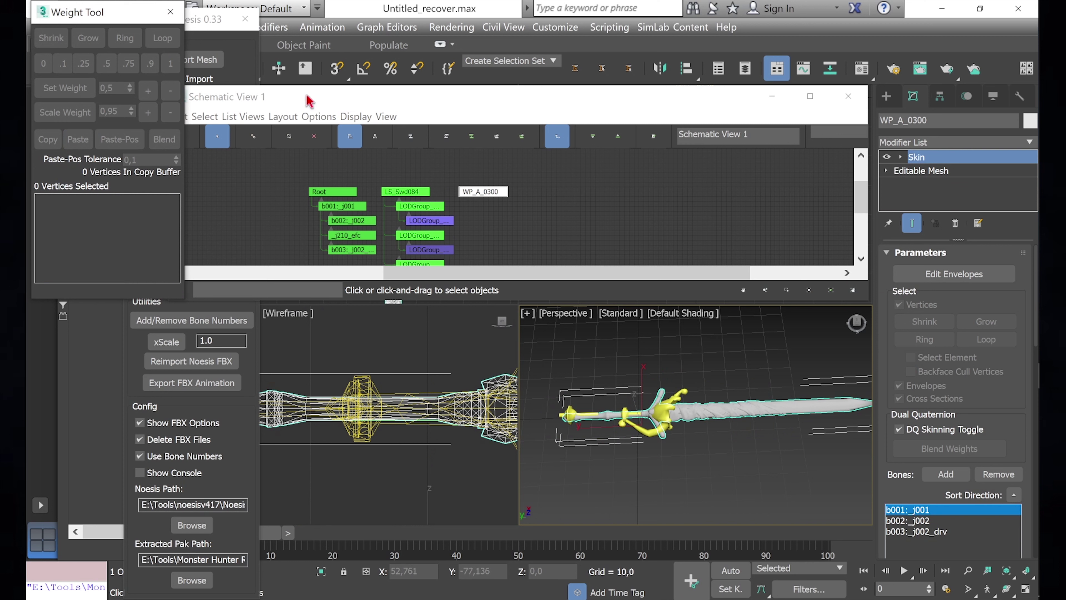
{"action": "left_click", "coordinate": [170, 12]}
- Rename WP_A_0300 to LODGroup_1_MainMesh_1_SubMesh_1__L_Swd_084, copying the name from the original sword's first submesh
{"action": "middle_click_drag", "start_coordinate": [490, 208], "coordinate": [539, 195]}
{"action": "left_click", "coordinate": [461, 212]}
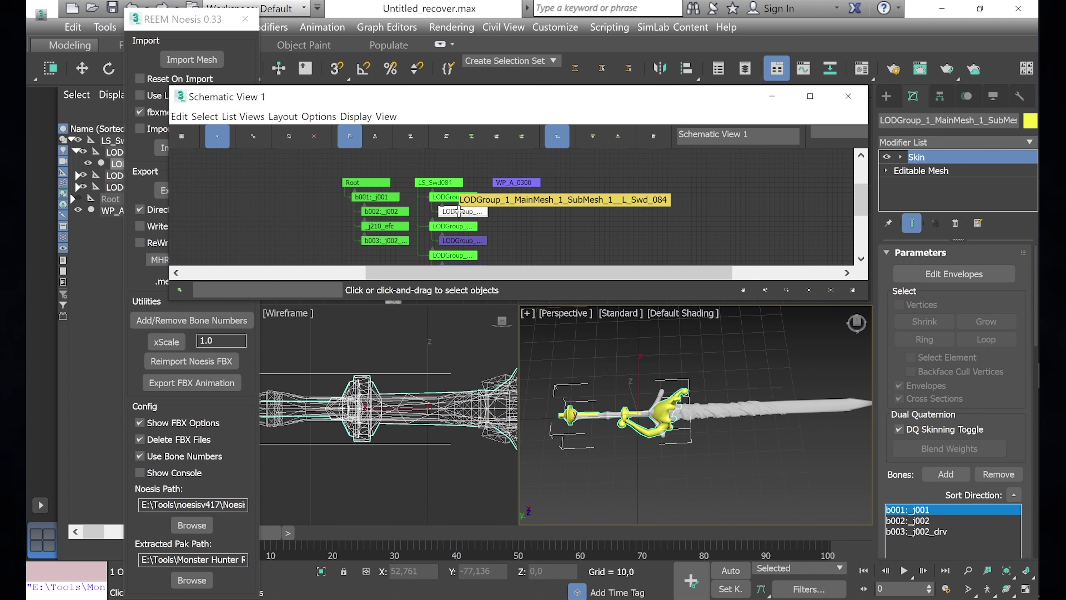
{"action": "left_click", "coordinate": [475, 211]}
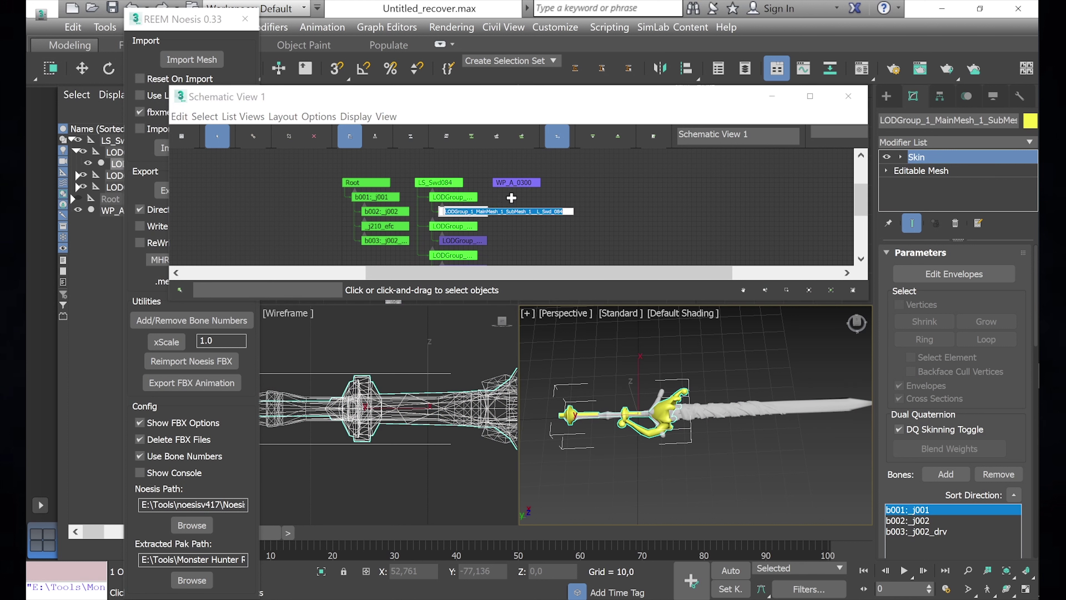
{"action": "left_click", "coordinate": [508, 182]}
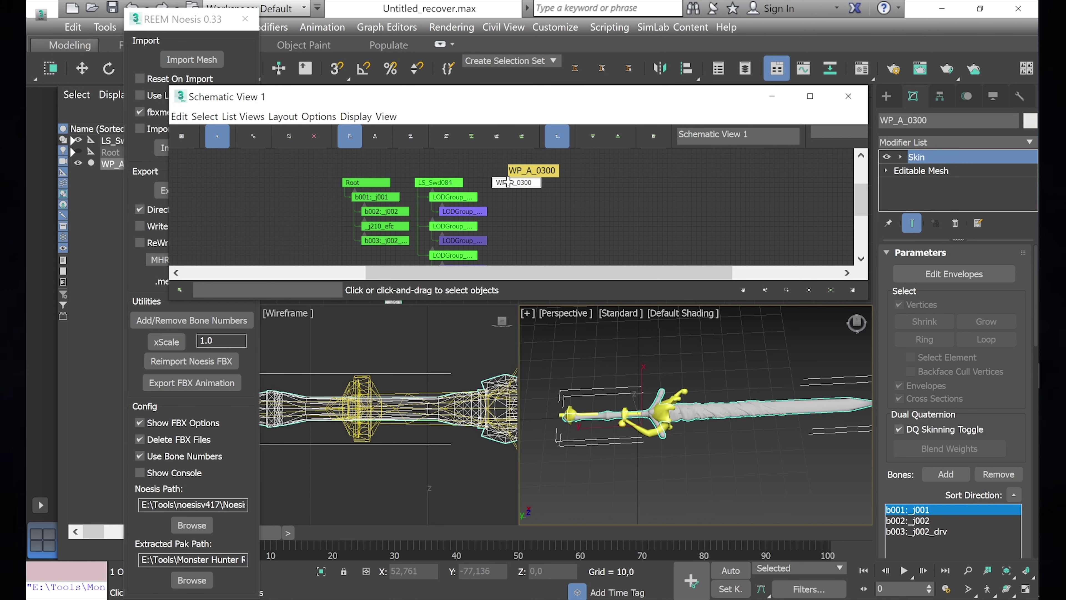
{"action": "left_click", "coordinate": [508, 182]}
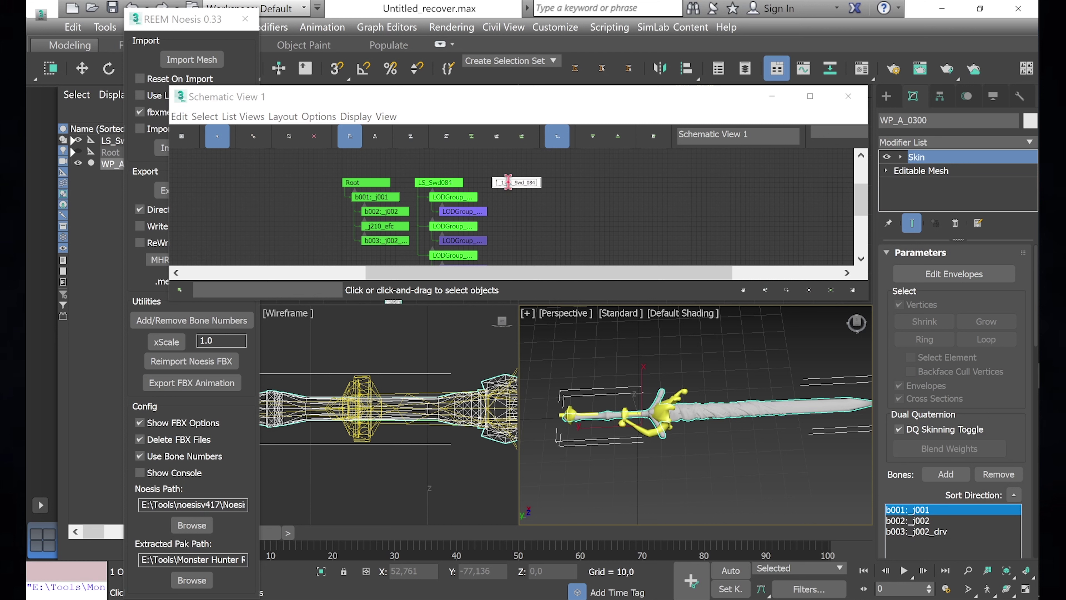
{"action": "key", "text": "Return"}
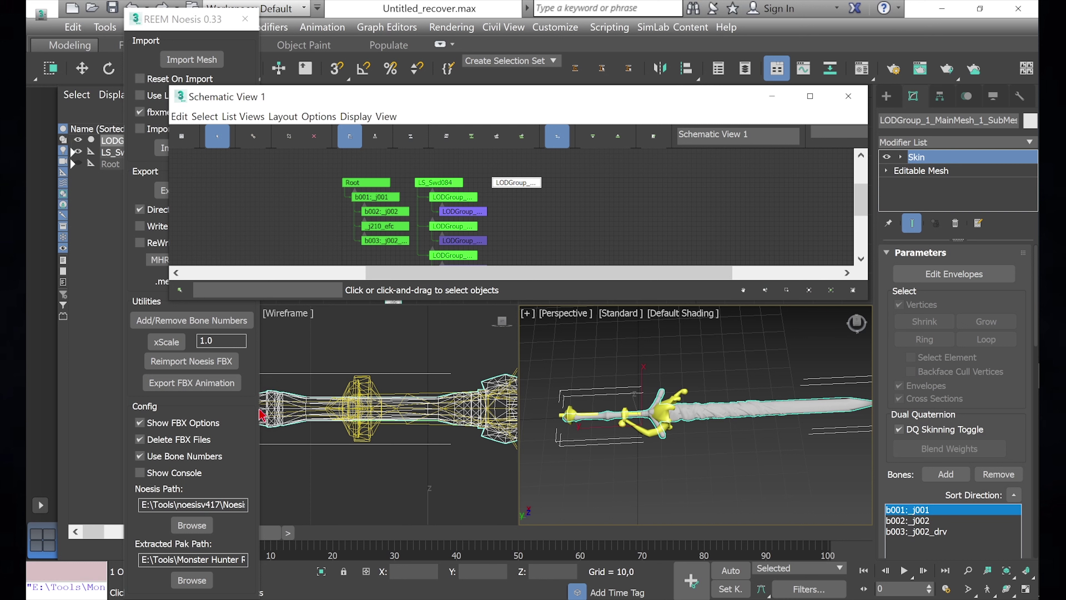
- Export the sword to the game over LS_Swd084.mesh.2008058288 in the L_Swd084 folder, accepting the FBX options and dismissing the warning
{"action": "left_click", "coordinate": [246, 415]}
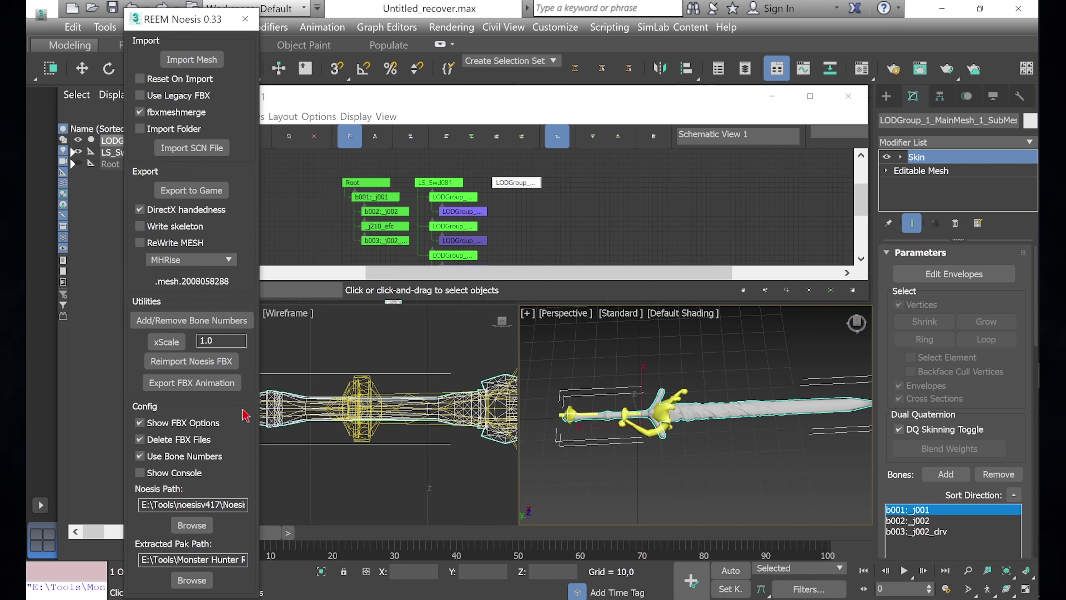
{"action": "left_click", "coordinate": [217, 192]}
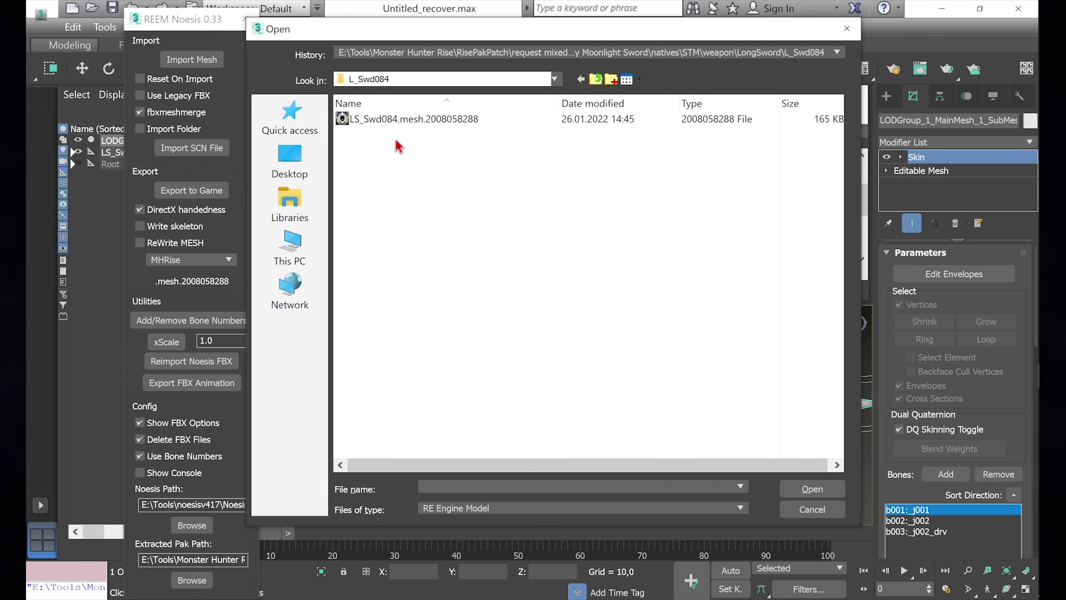
{"action": "double_click", "coordinate": [404, 119]}
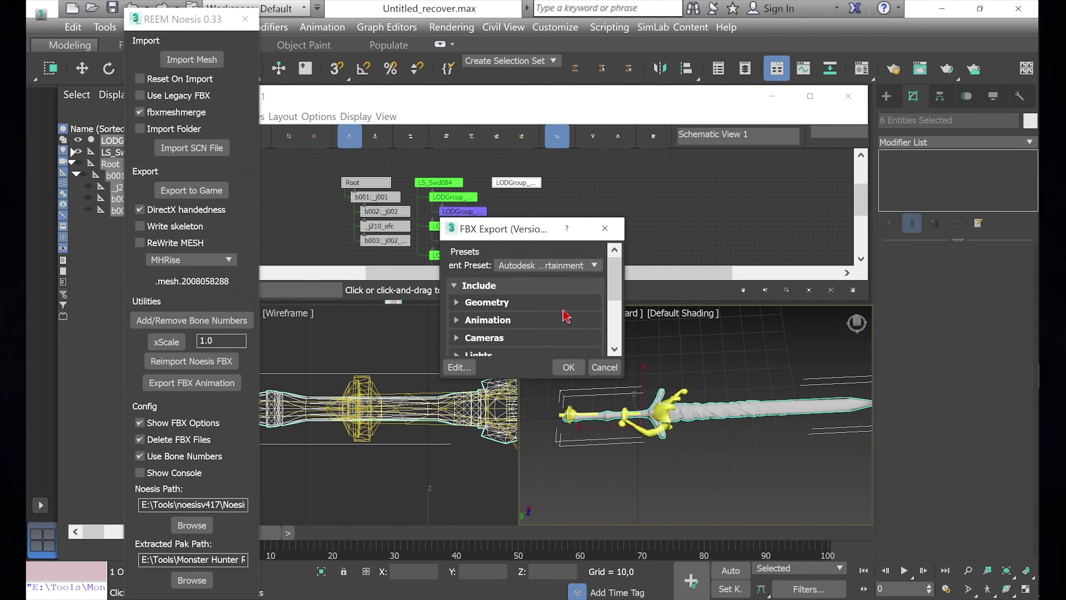
{"action": "left_click", "coordinate": [568, 364]}
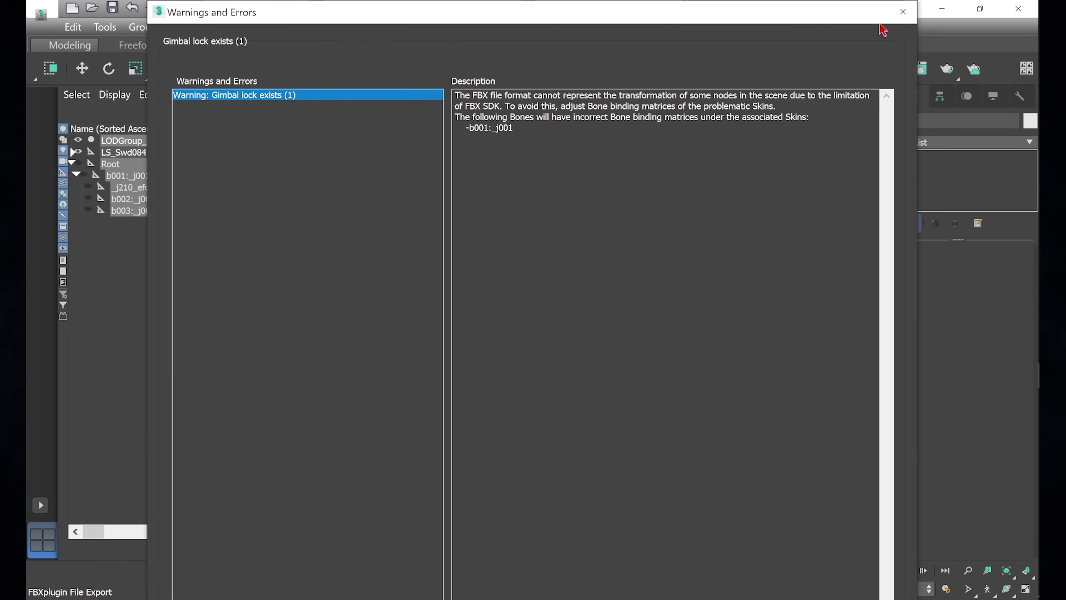
{"action": "left_click", "coordinate": [903, 12]}
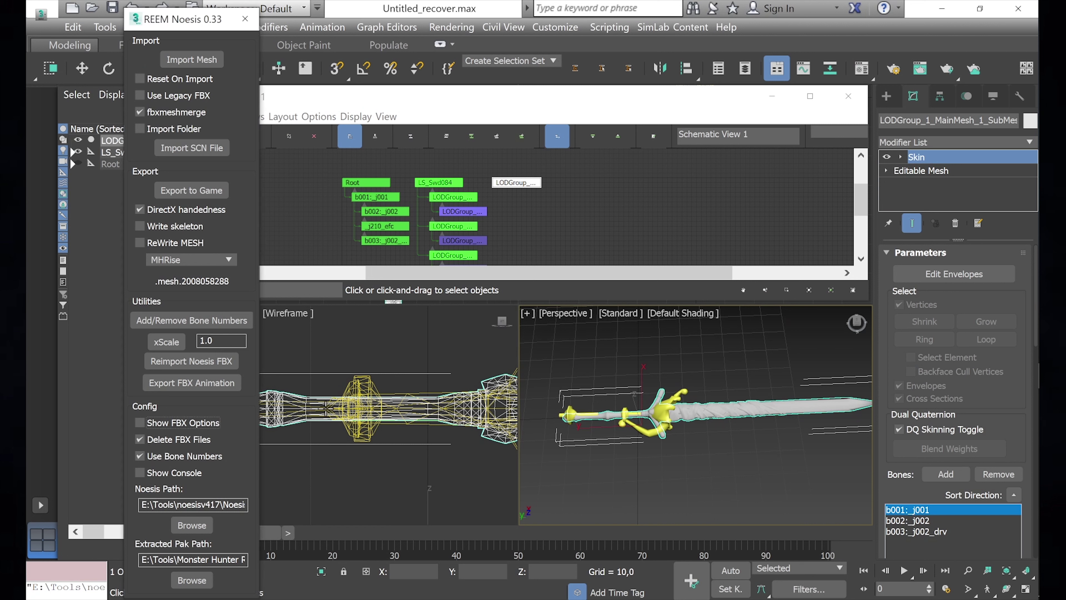
- Switch to File Explorer and open natives, STM, weapon, LongSword, L_Swd084 in the Holy Moonlight Sword folder
{"action": "left_click", "coordinate": [942, 8]}
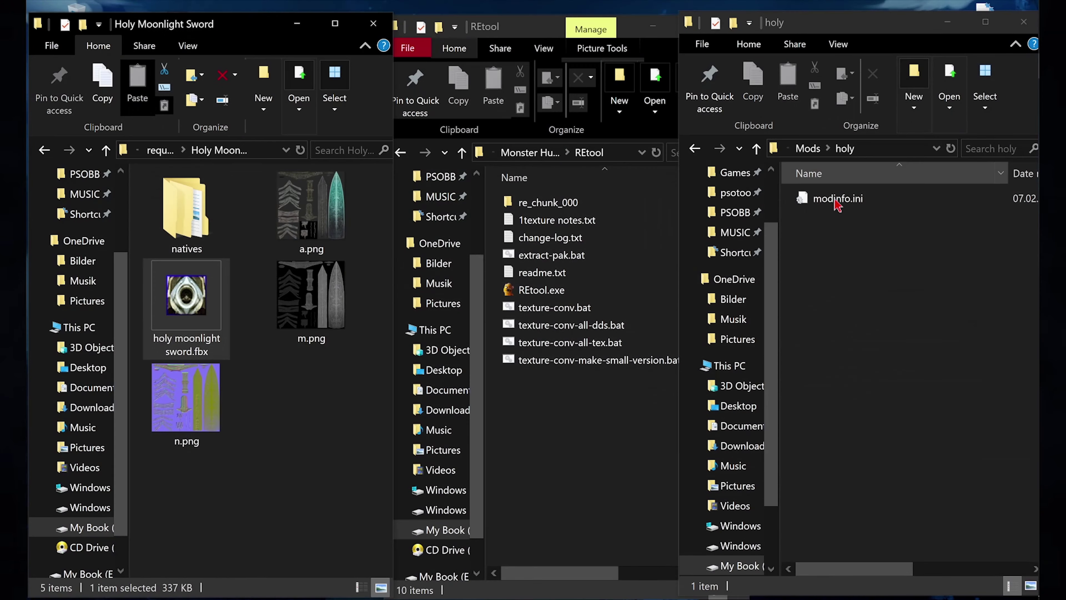
{"action": "double_click", "coordinate": [194, 218]}
{"action": "double_click", "coordinate": [182, 206]}
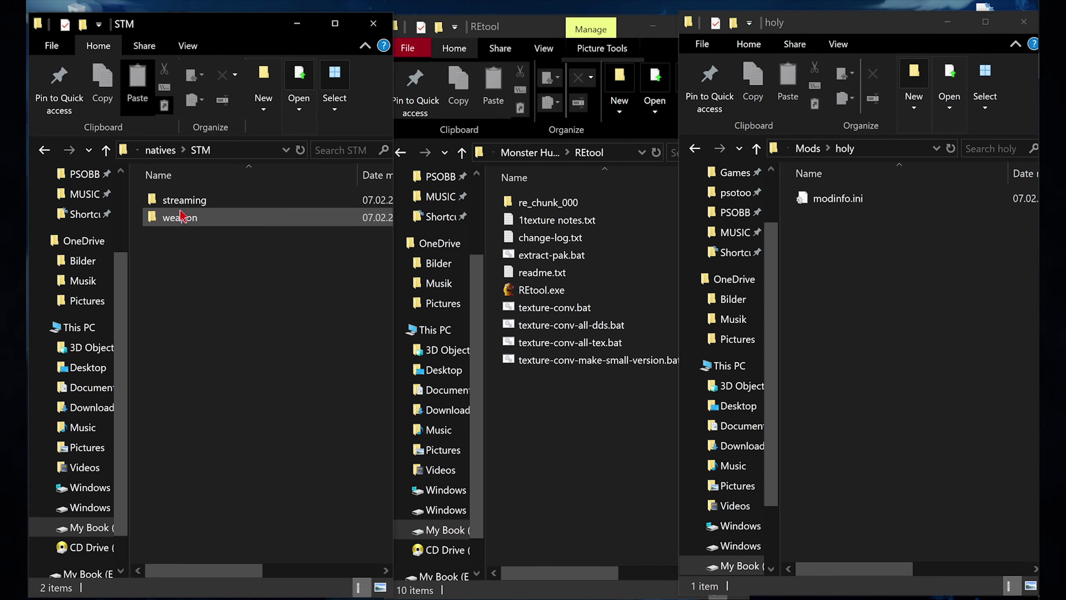
{"action": "double_click", "coordinate": [182, 217]}
{"action": "double_click", "coordinate": [180, 202]}
{"action": "left_click", "coordinate": [186, 205]}
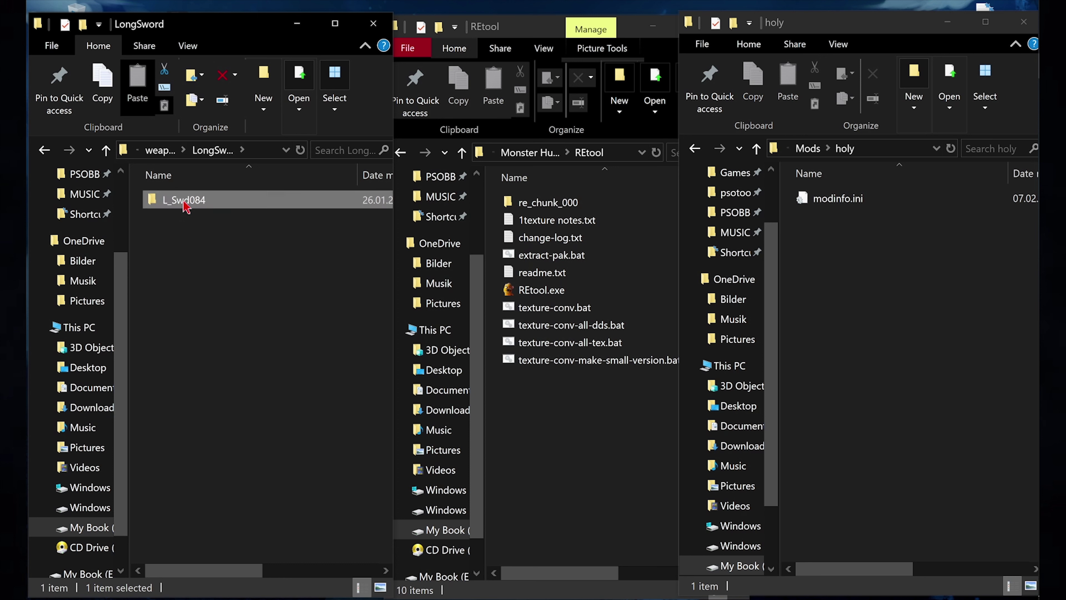
{"action": "double_click", "coordinate": [186, 206]}
- Delete the original LS_Swd084.mesh.2008058288 and give its copied name to LS_Swd084.NEW.mesh.2008058288
{"action": "left_click", "coordinate": [198, 323]}
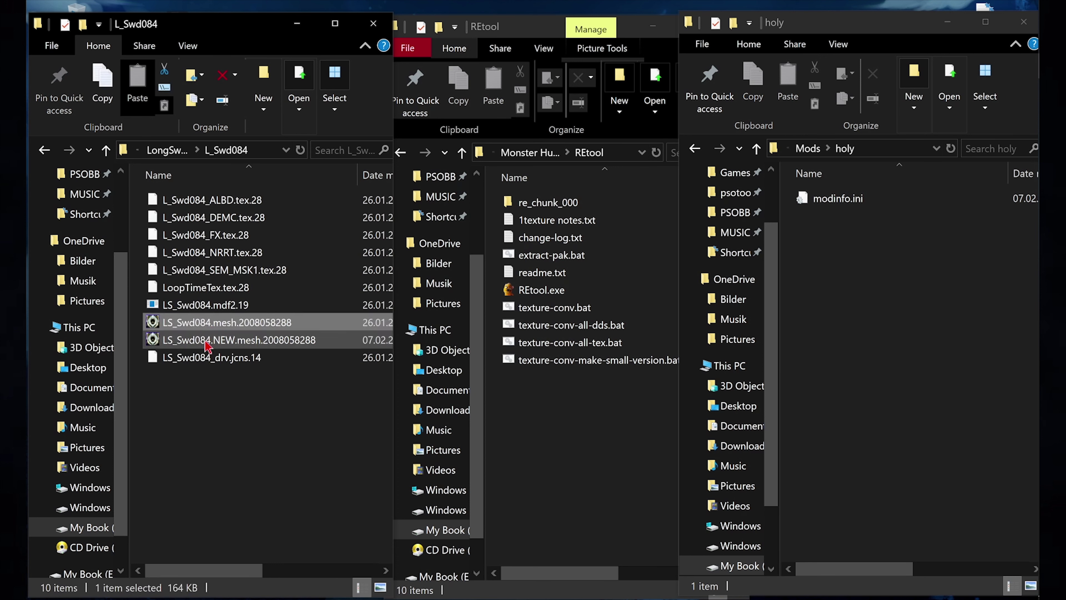
{"action": "left_click", "coordinate": [205, 341]}
{"action": "left_click", "coordinate": [205, 321]}
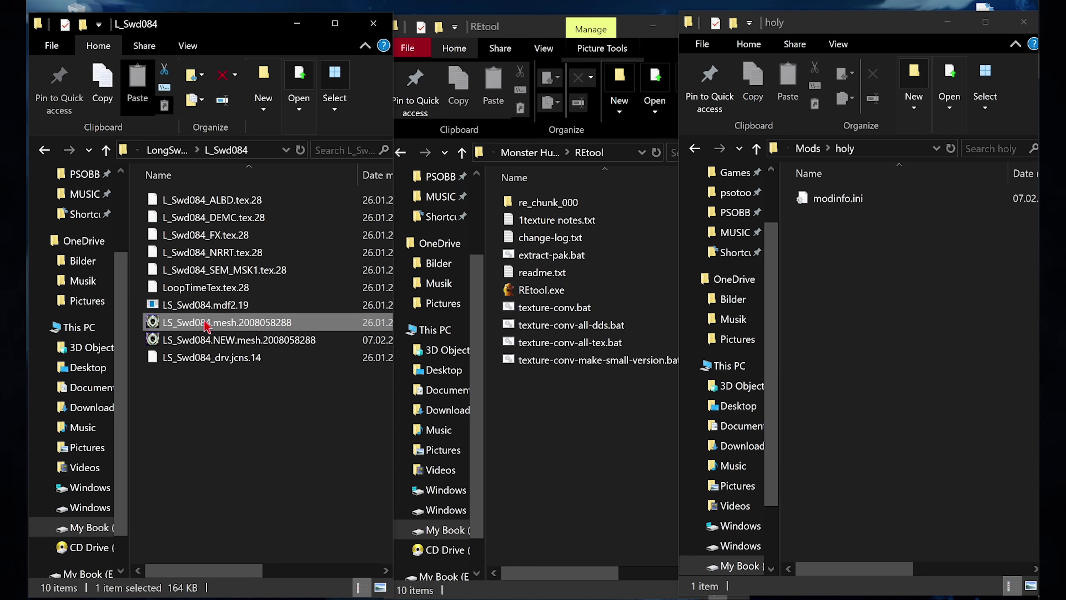
{"action": "left_click", "coordinate": [189, 321]}
{"action": "key", "text": "ctrl+c"}
{"action": "left_click", "coordinate": [194, 340]}
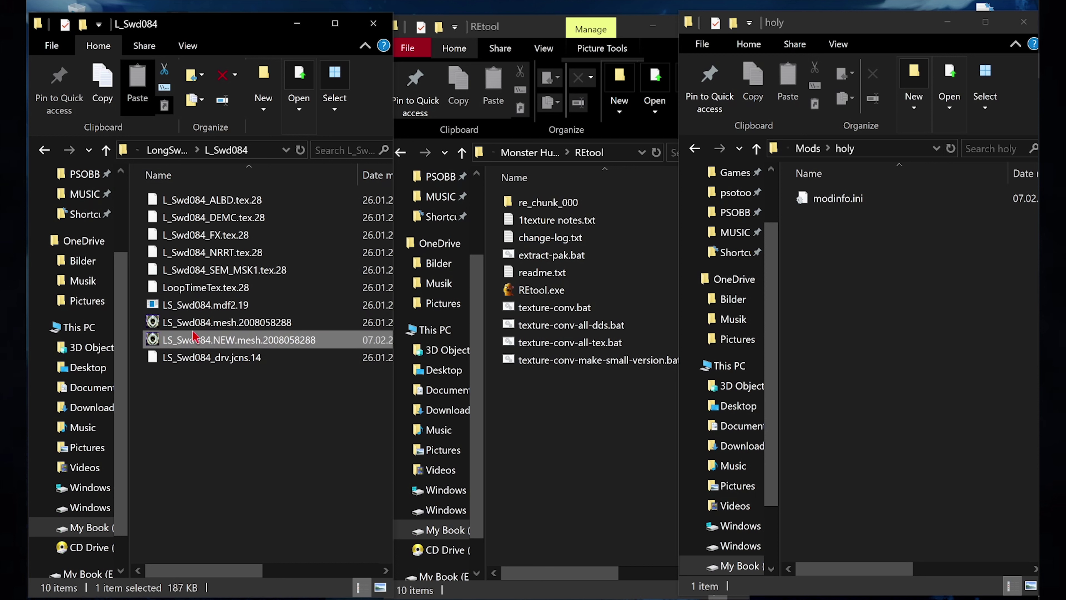
{"action": "left_click", "coordinate": [191, 325]}
{"action": "key", "text": "Delete"}
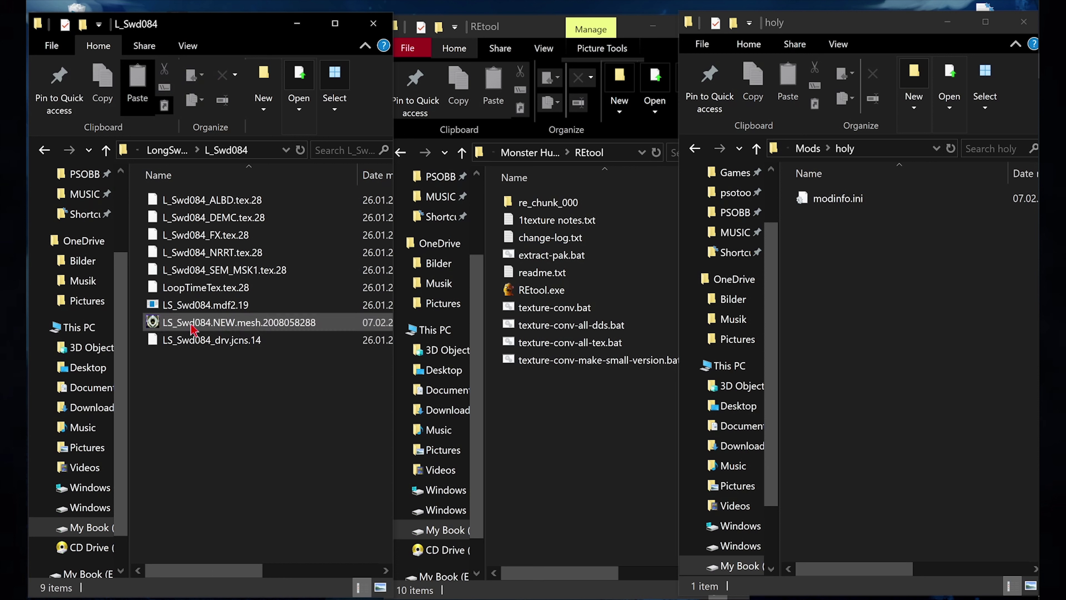
{"action": "key", "text": "F2"}
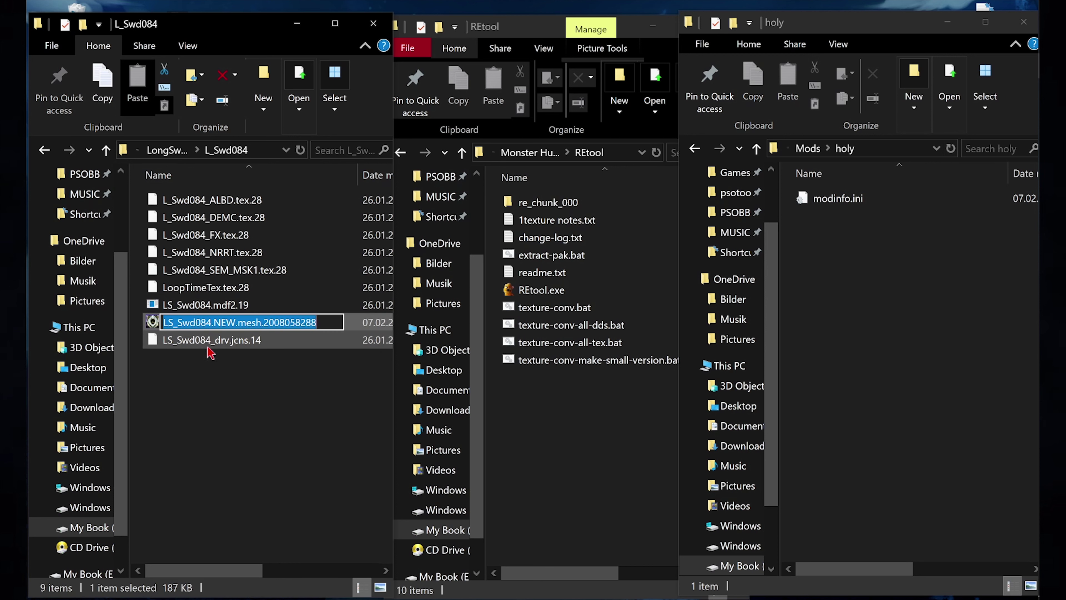
{"action": "key", "text": "ctrl+v"}
{"action": "left_click", "coordinate": [208, 363]}
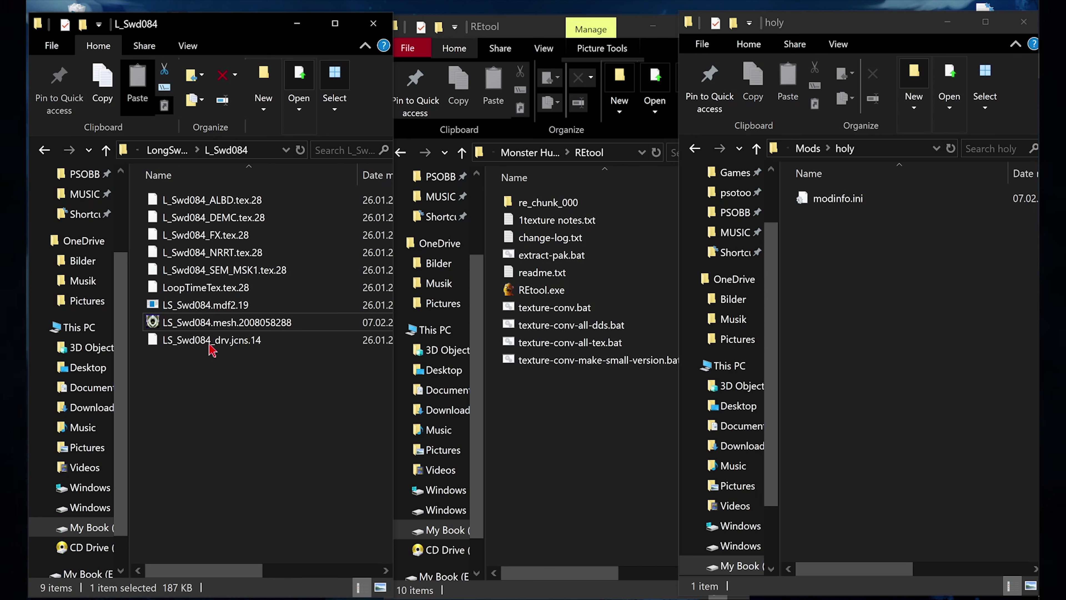
- Preview LS_Swd084.mesh.2008058288 in Noesis with its LS_Swd084.mdf2.19 materials loaded, inspect the sword model and close the viewer
{"action": "double_click", "coordinate": [211, 323]}
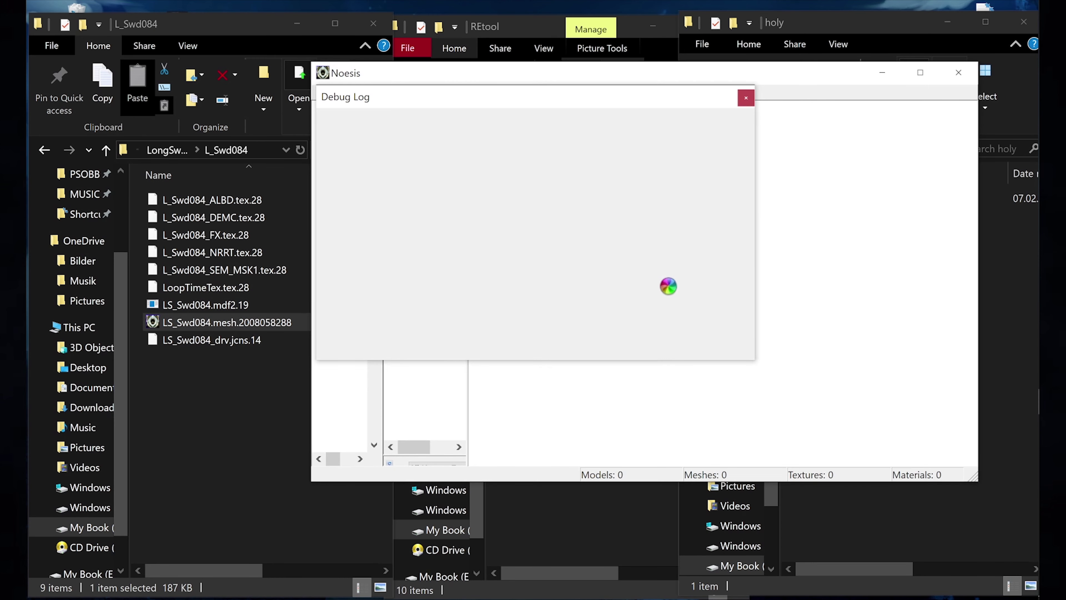
{"action": "left_click", "coordinate": [732, 302]}
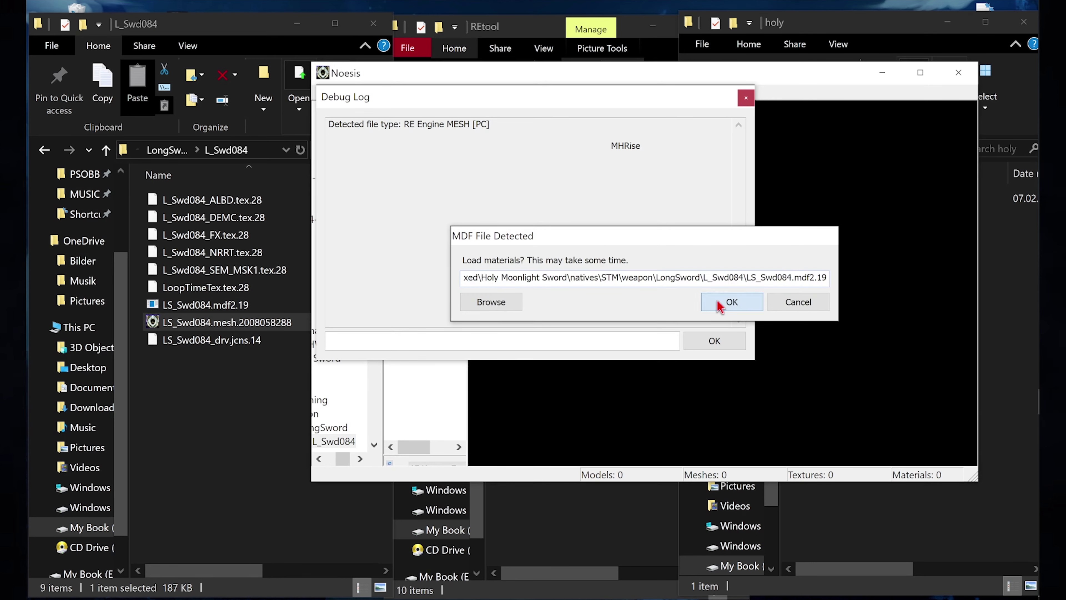
{"action": "left_click", "coordinate": [746, 97]}
{"action": "left_click_drag", "start_coordinate": [709, 240], "coordinate": [721, 283]}
{"action": "scroll", "coordinate": [709, 268], "scroll_direction": "up", "scroll_amount": 2}
{"action": "scroll", "coordinate": [710, 268], "scroll_direction": "down", "scroll_amount": 1}
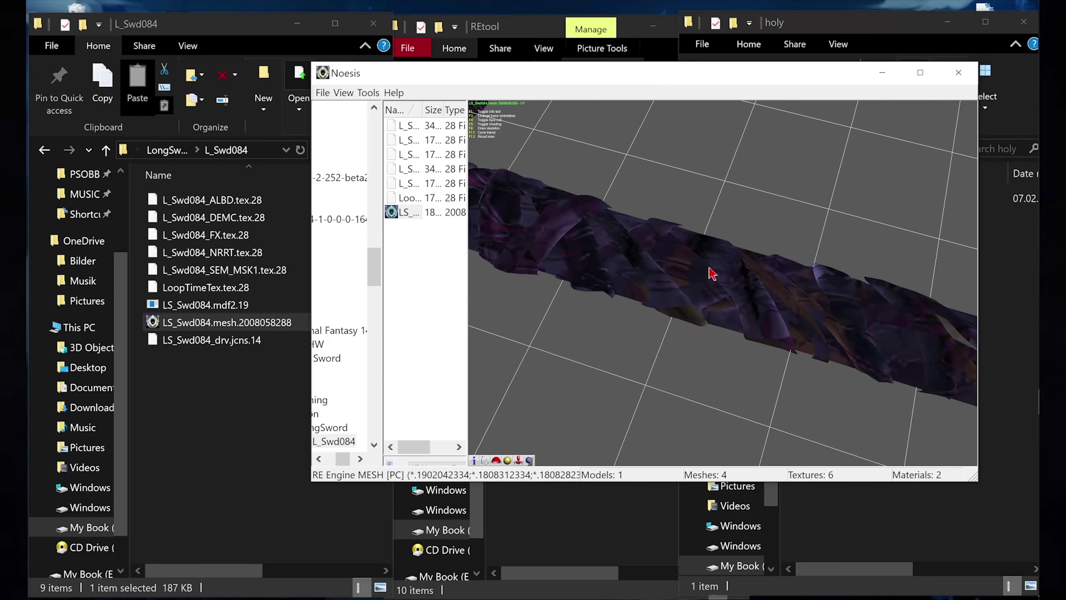
{"action": "scroll", "coordinate": [712, 273], "scroll_direction": "down", "scroll_amount": 3}
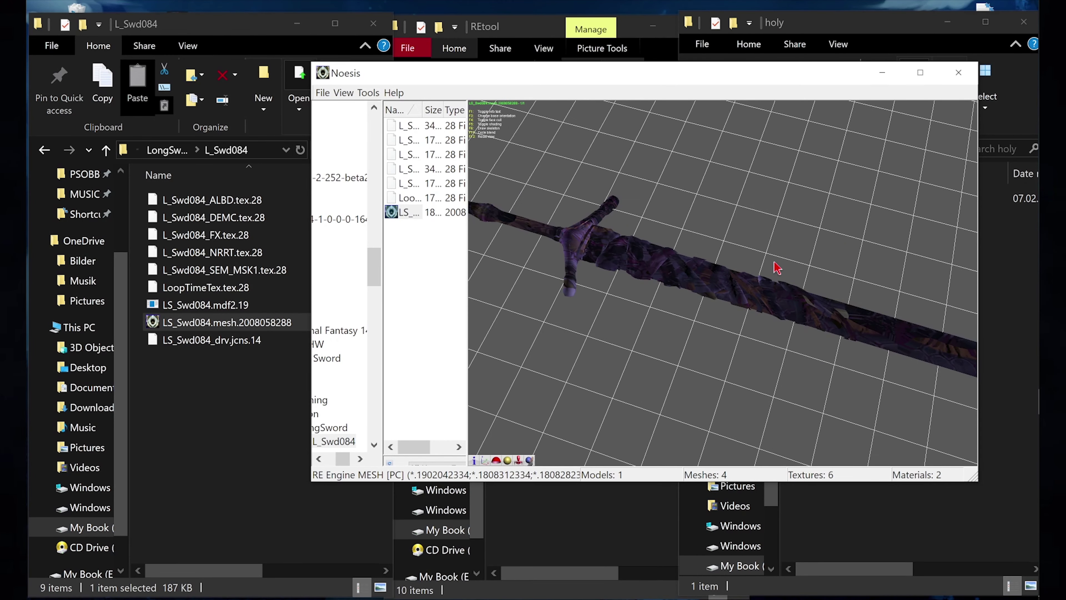
{"action": "mouse_move", "coordinate": [775, 262]}
{"action": "left_mouse_down"}
{"action": "mouse_move", "coordinate": [801, 260]}
{"action": "mouse_move", "coordinate": [771, 260]}
{"action": "left_mouse_up"}
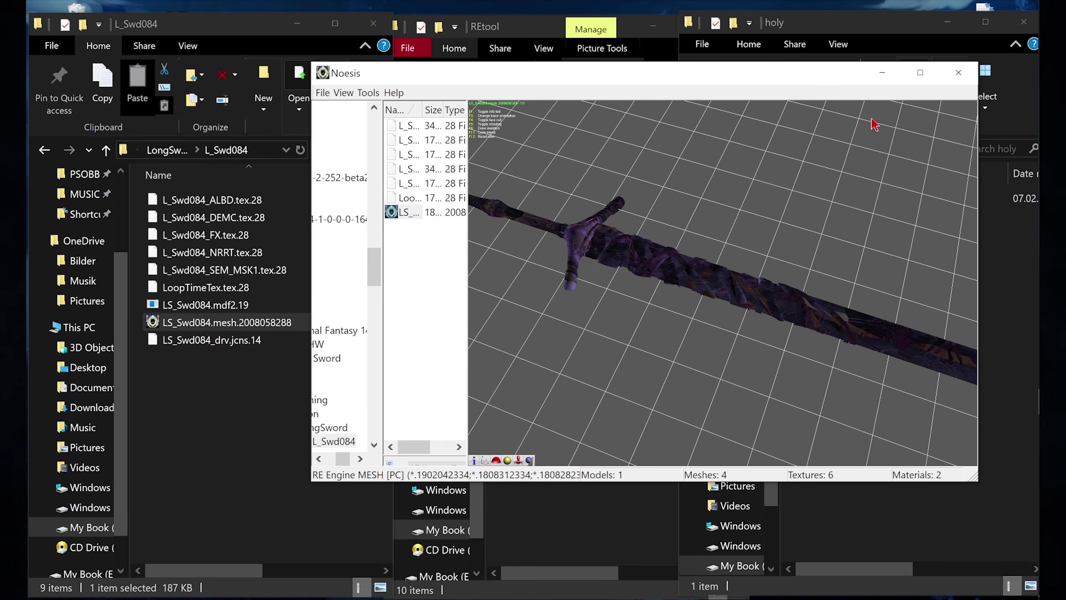
{"action": "left_click", "coordinate": [959, 75]}
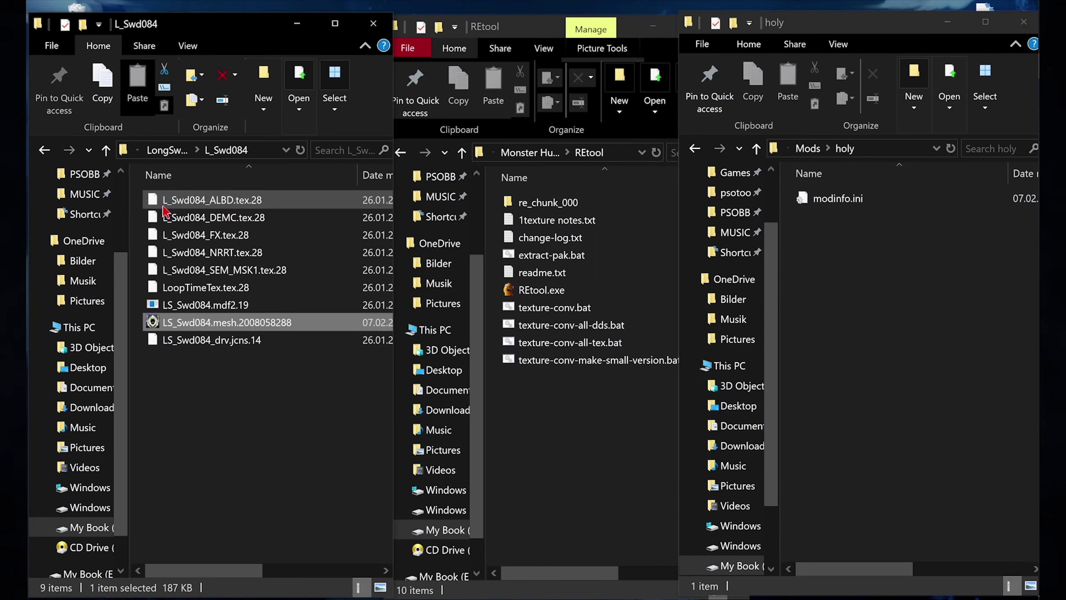
- Copy the six .tex.28 textures from L_Swd084 into the REtool folder and batch-convert them to DDS
{"action": "left_click_drag", "start_coordinate": [140, 202], "coordinate": [208, 290]}
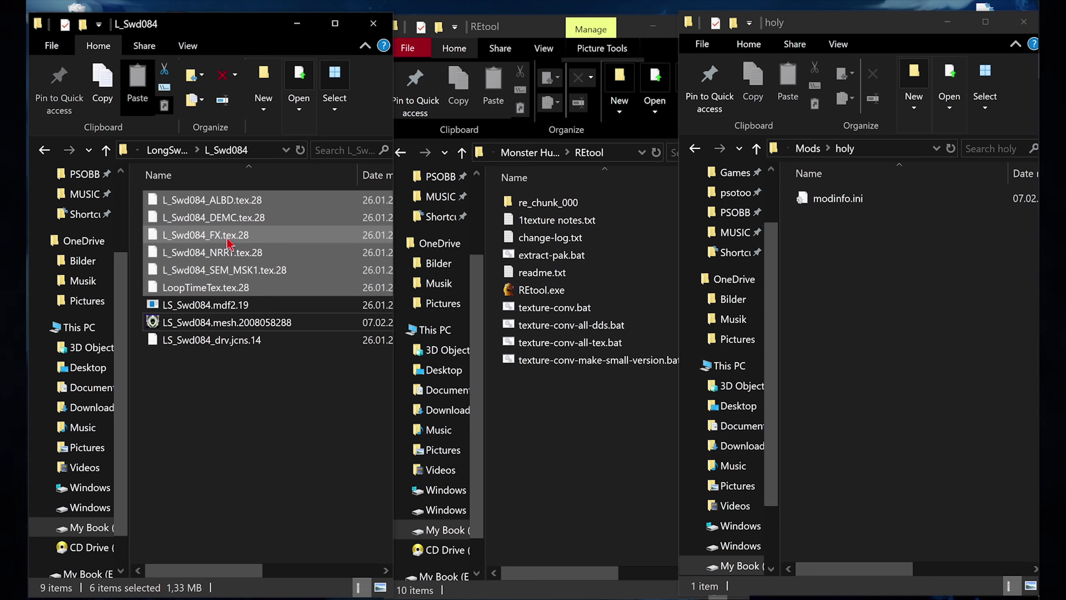
{"action": "left_click", "coordinate": [574, 418]}
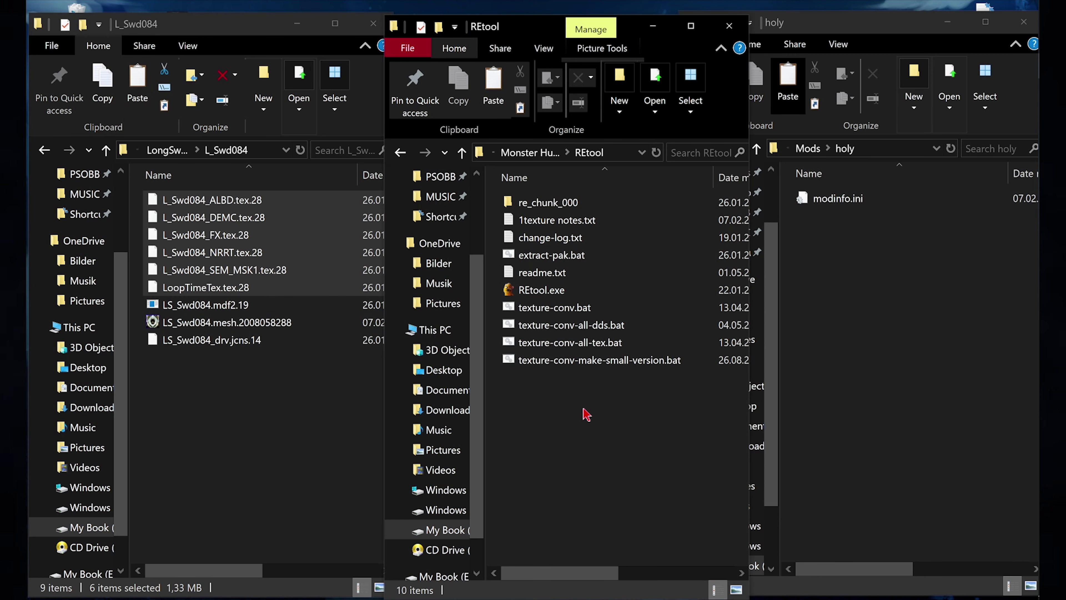
{"action": "key", "text": "ctrl+v"}
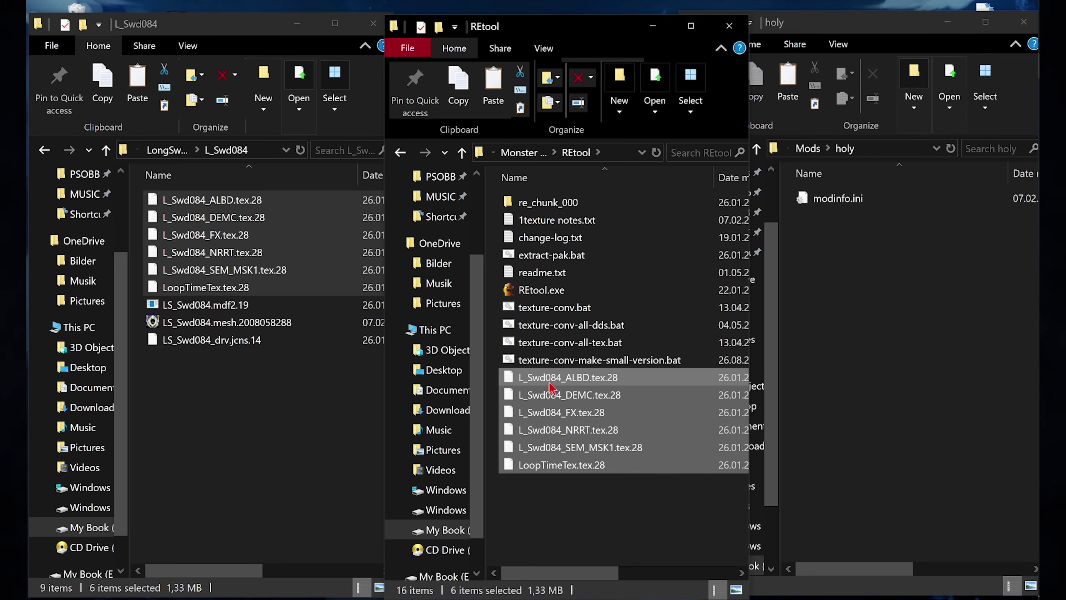
{"action": "left_click_drag", "start_coordinate": [549, 389], "coordinate": [581, 358]}
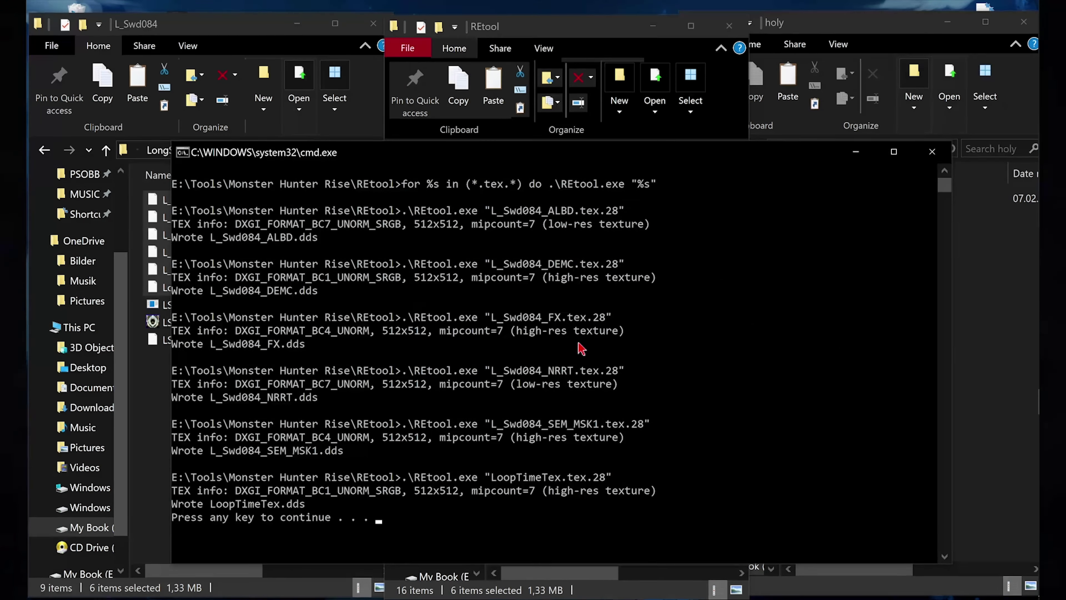
{"action": "key", "text": "Return"}
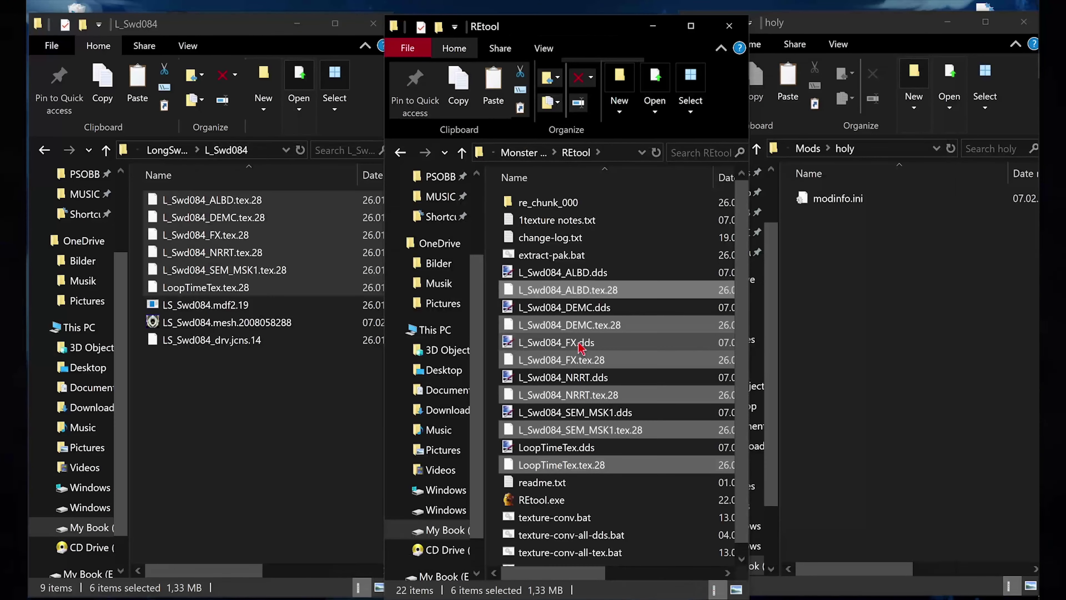
- Open the ALBD, DEMC, FX, NRRT, SEM_MSK1 and LoopTimeTex DDS files from the REtool folder in Photoshop
{"action": "left_click", "coordinate": [555, 274]}
{"action": "left_click", "coordinate": [554, 308], "text": "ctrl"}
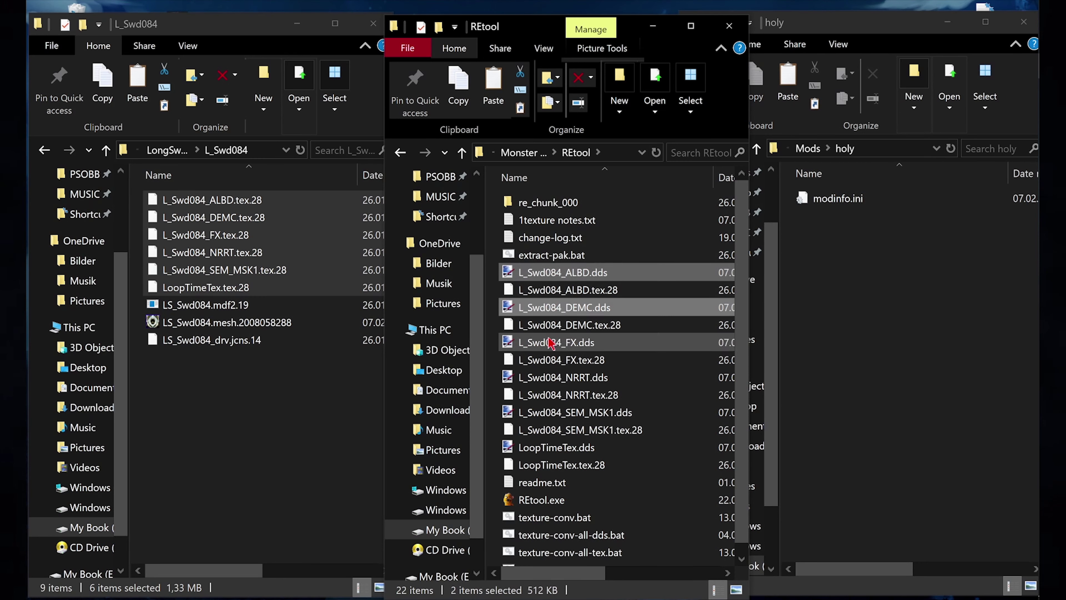
{"action": "left_click", "coordinate": [555, 342], "text": "ctrl"}
{"action": "left_click", "coordinate": [554, 378], "text": "ctrl"}
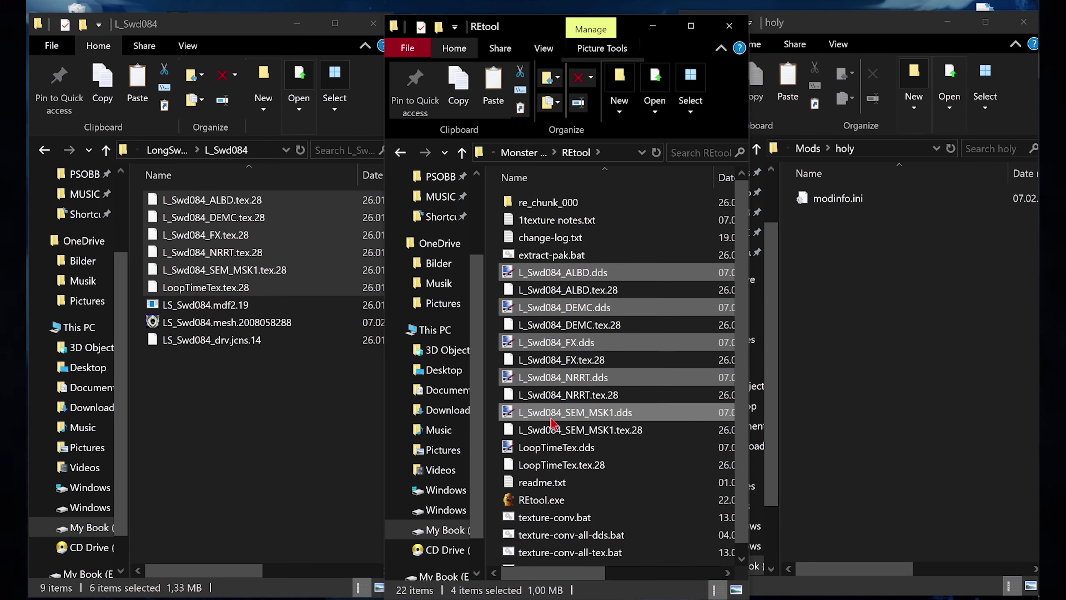
{"action": "left_click", "coordinate": [555, 447], "text": "ctrl"}
{"action": "left_click", "coordinate": [622, 409], "text": "ctrl"}
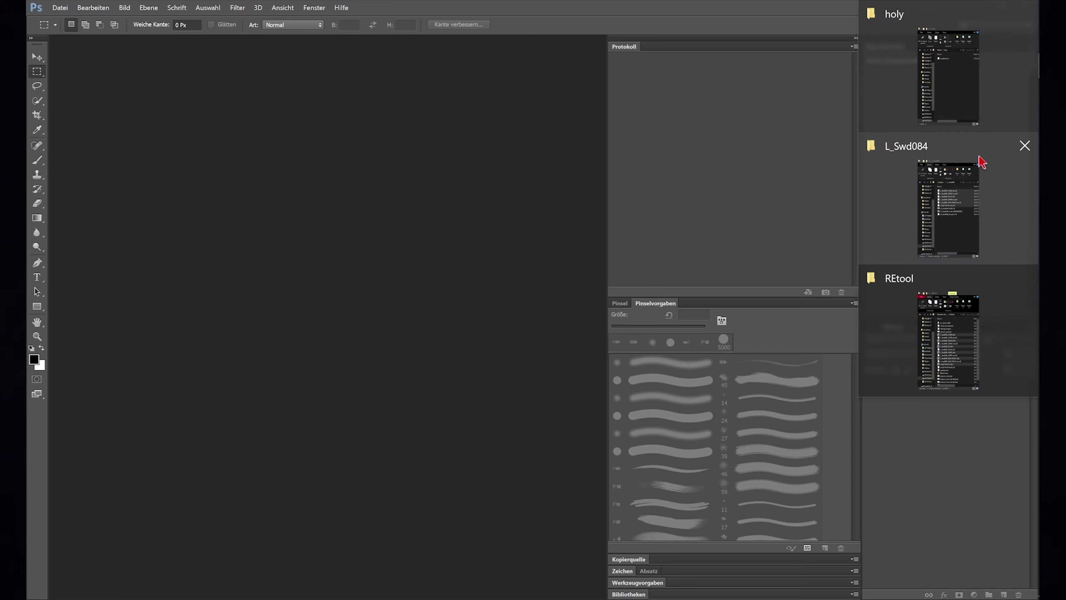
{"action": "left_click", "coordinate": [933, 313]}
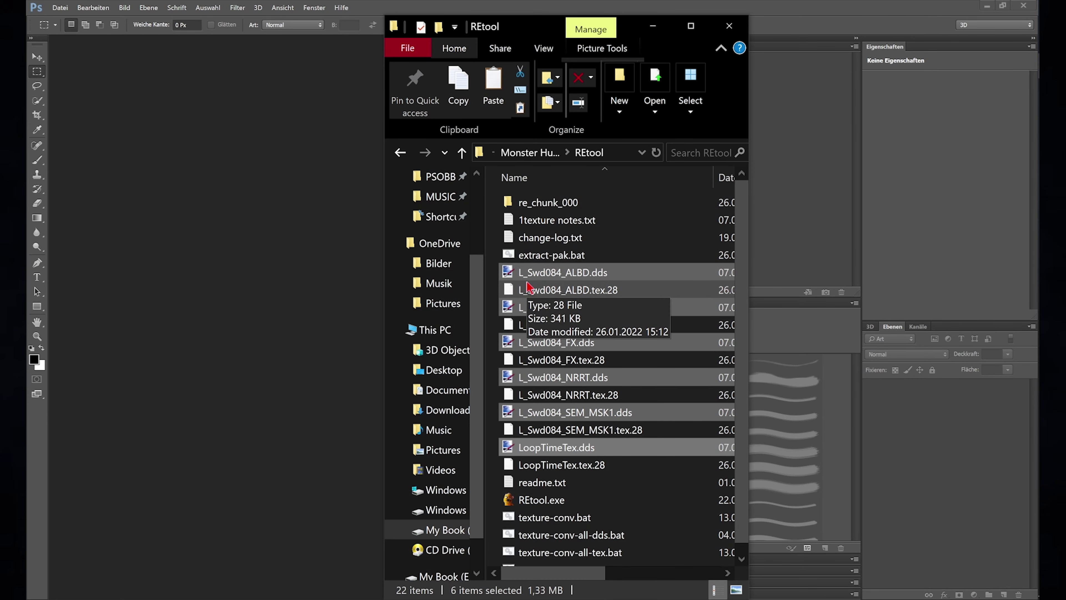
{"action": "left_click_drag", "start_coordinate": [557, 282], "coordinate": [317, 243]}
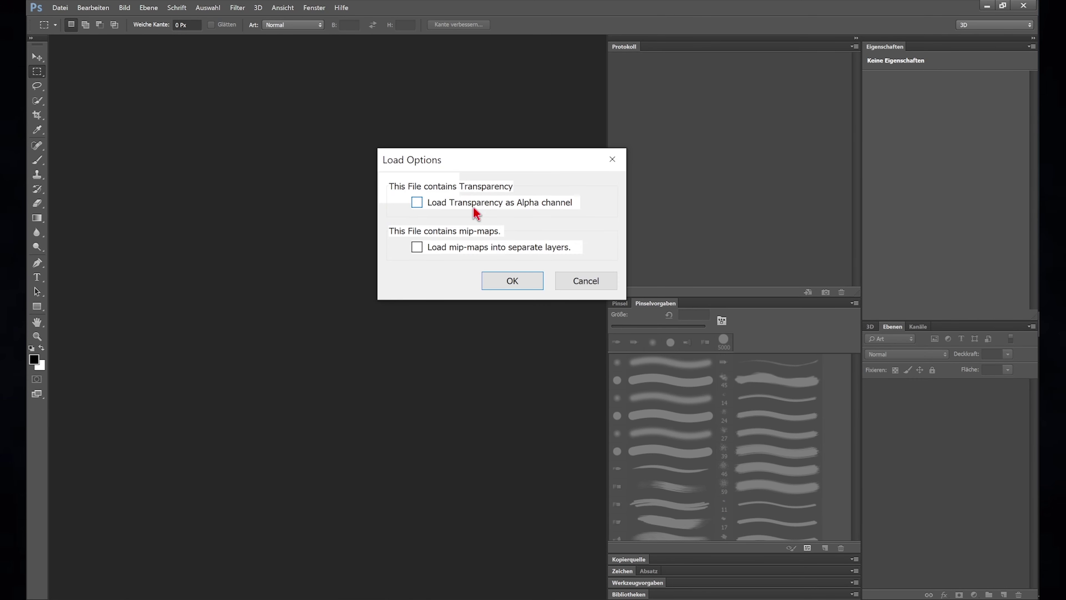
- Load the DDS textures with transparency as an alpha channel and no separate mip-map layers, and activate the Gradient tool
{"action": "left_click", "coordinate": [499, 283]}
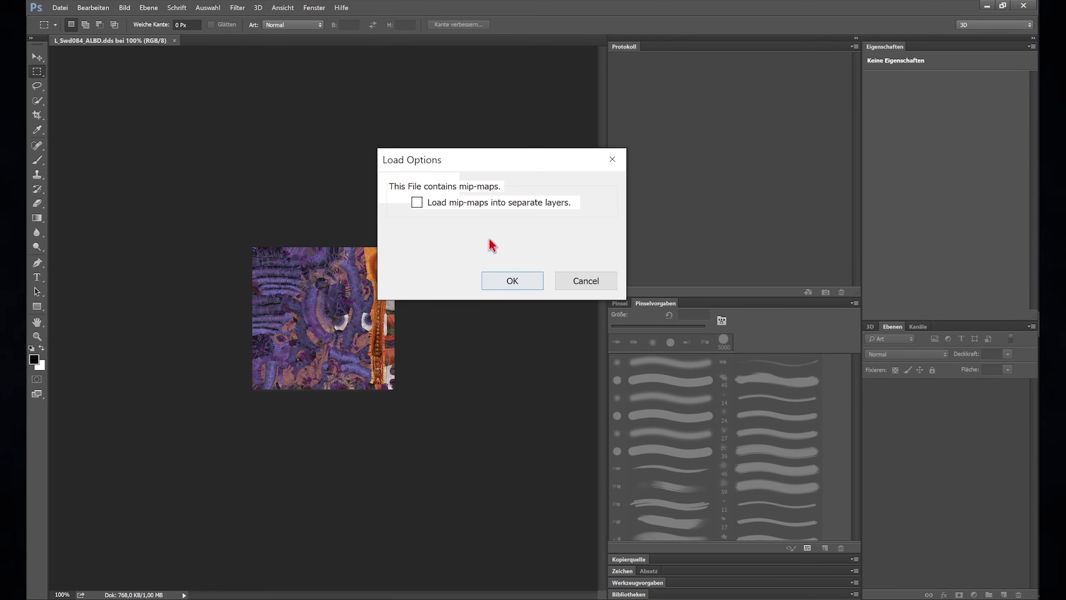
{"action": "left_click", "coordinate": [499, 282]}
{"action": "left_click", "coordinate": [499, 282]}
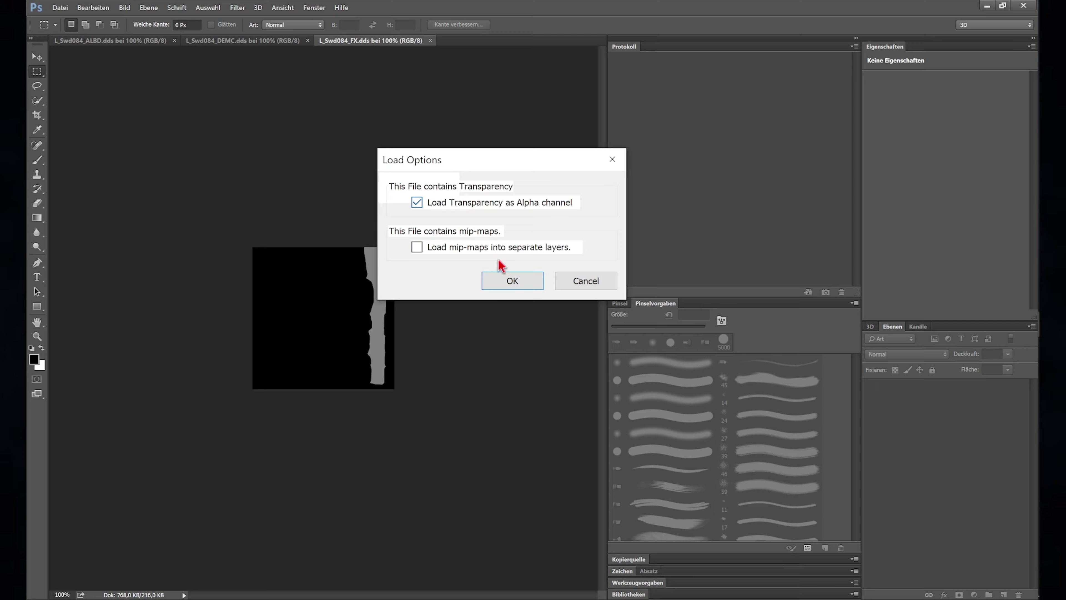
{"action": "left_click", "coordinate": [502, 280]}
{"action": "left_click", "coordinate": [503, 280]}
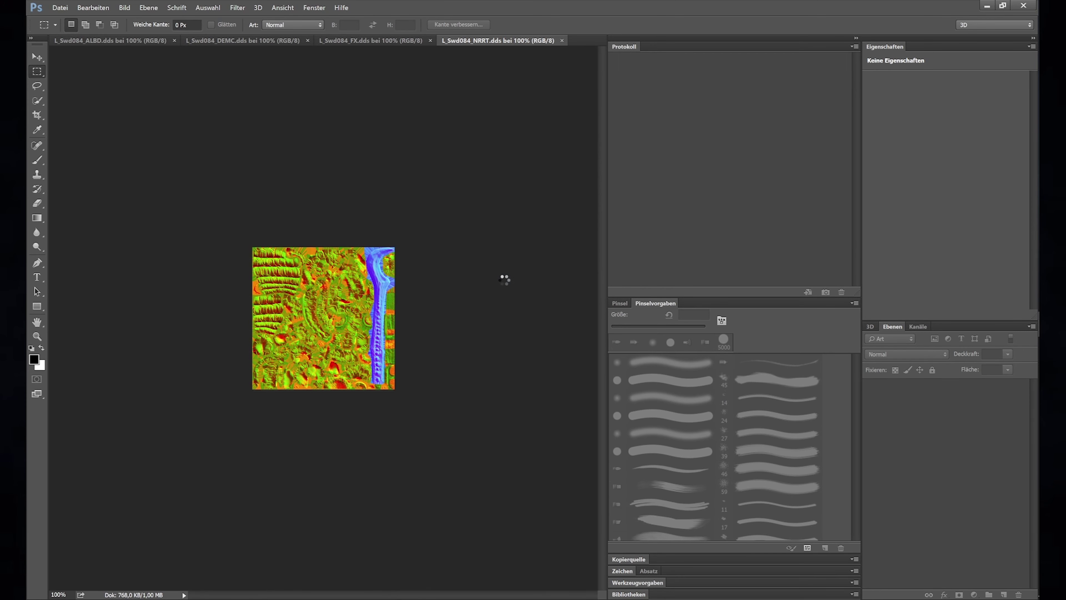
{"action": "left_click", "coordinate": [504, 280]}
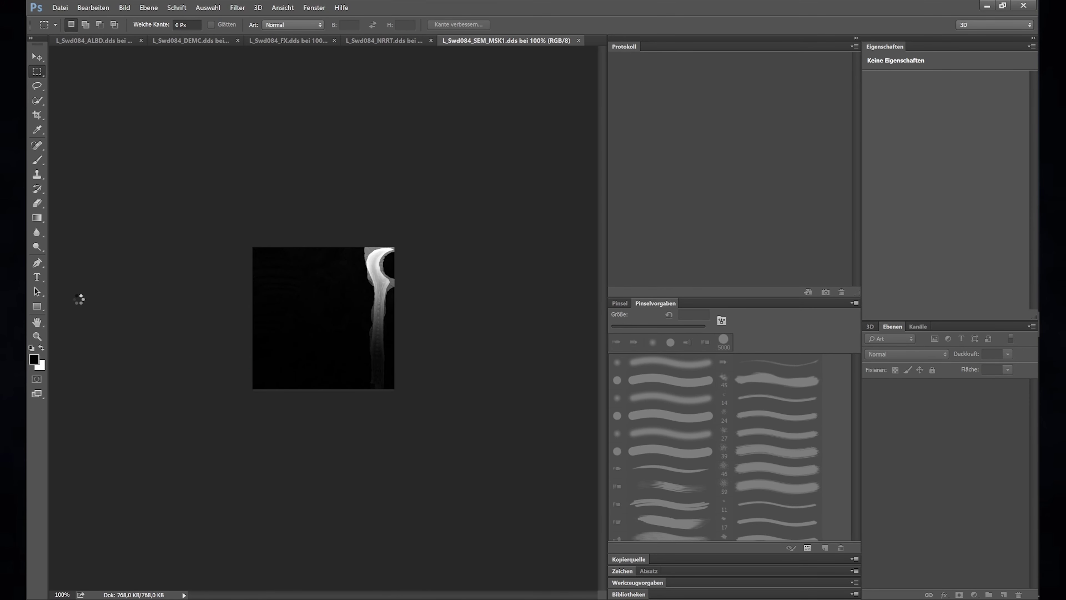
{"action": "left_click", "coordinate": [37, 218]}
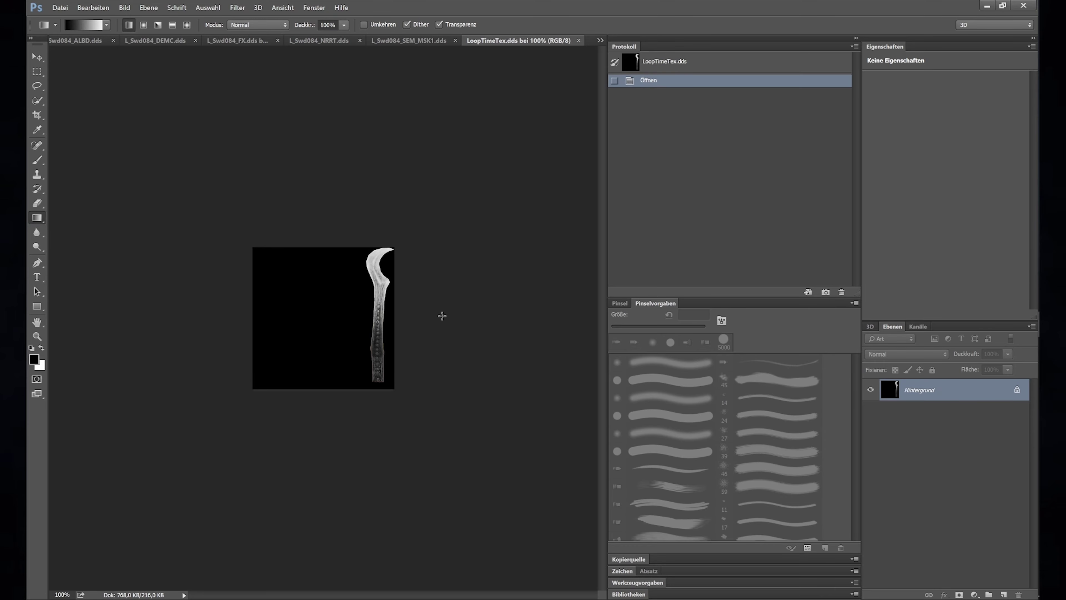
- Cover the whole LoopTimeTex.dds image with black using the Gradient tool and save it over the existing file in REtool
{"action": "left_click_drag", "start_coordinate": [467, 309], "coordinate": [275, 170]}
{"action": "left_click", "coordinate": [60, 7]}
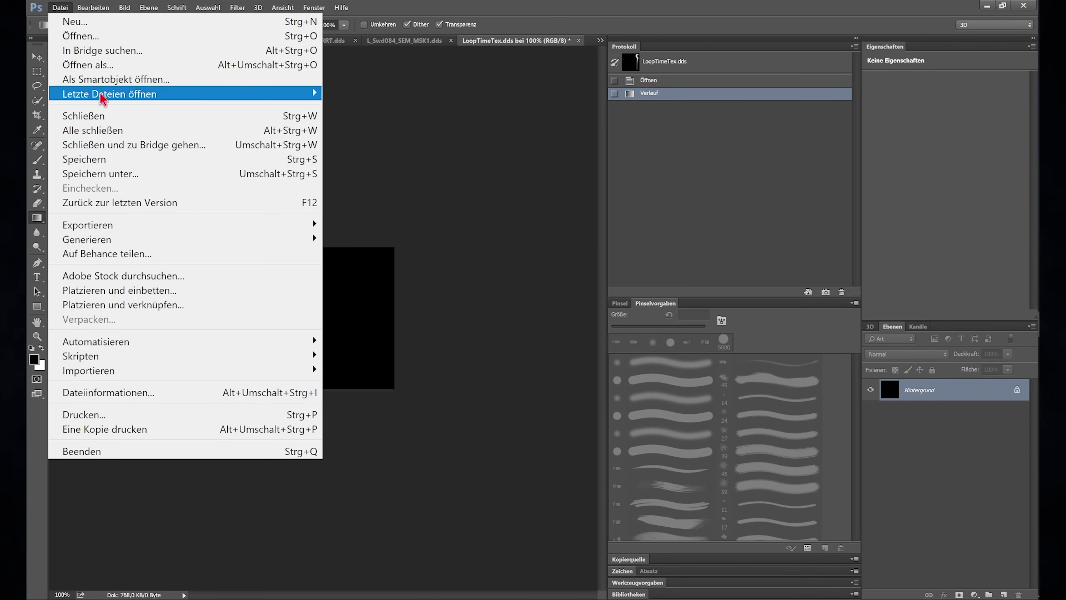
{"action": "left_click", "coordinate": [136, 173]}
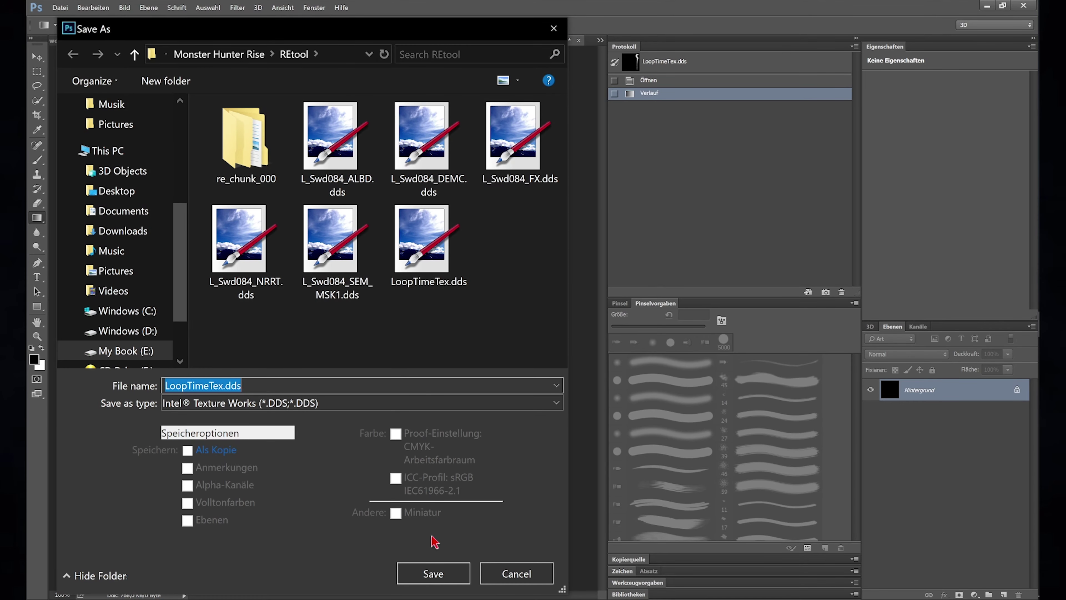
{"action": "left_click", "coordinate": [431, 573]}
{"action": "left_click", "coordinate": [575, 311]}
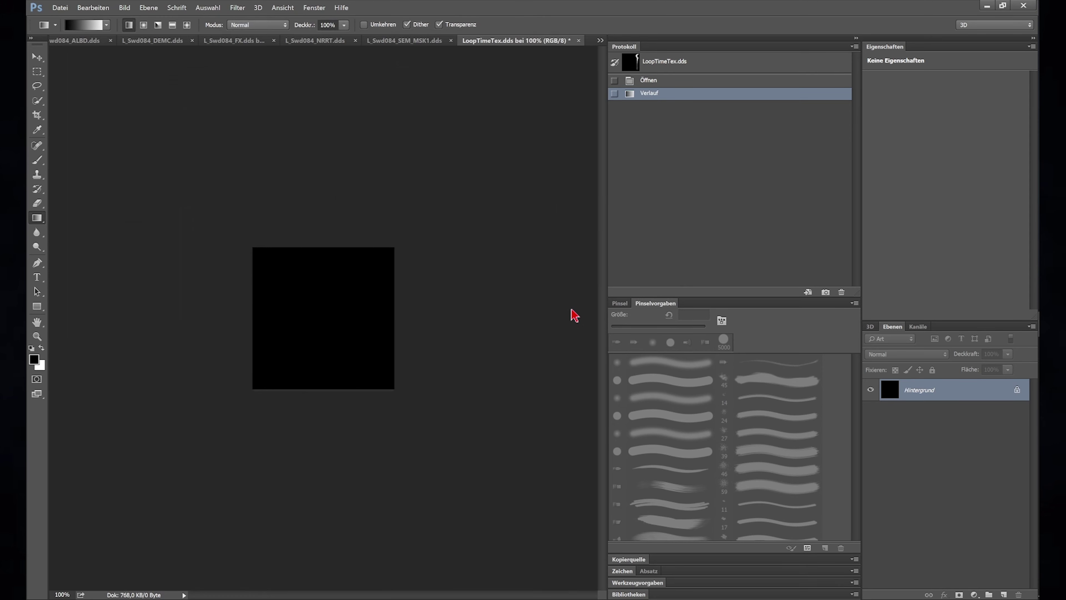
- Export LoopTimeTex.dds through Intel Texture Works with the MHR ALBD preset and close the image
{"action": "left_click", "coordinate": [479, 112]}
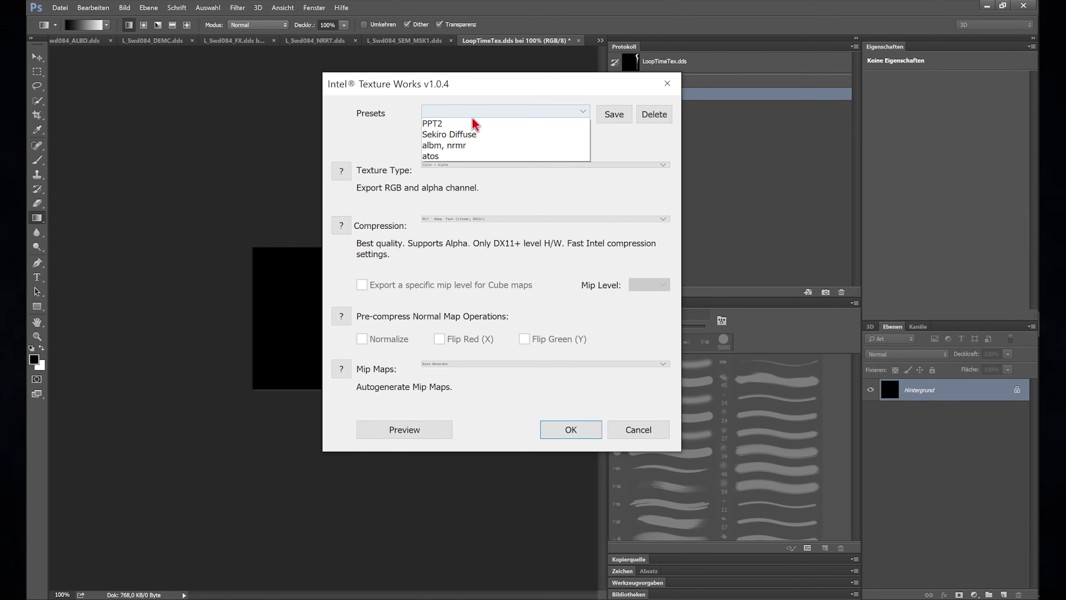
{"action": "left_click", "coordinate": [454, 133]}
{"action": "left_click", "coordinate": [455, 113]}
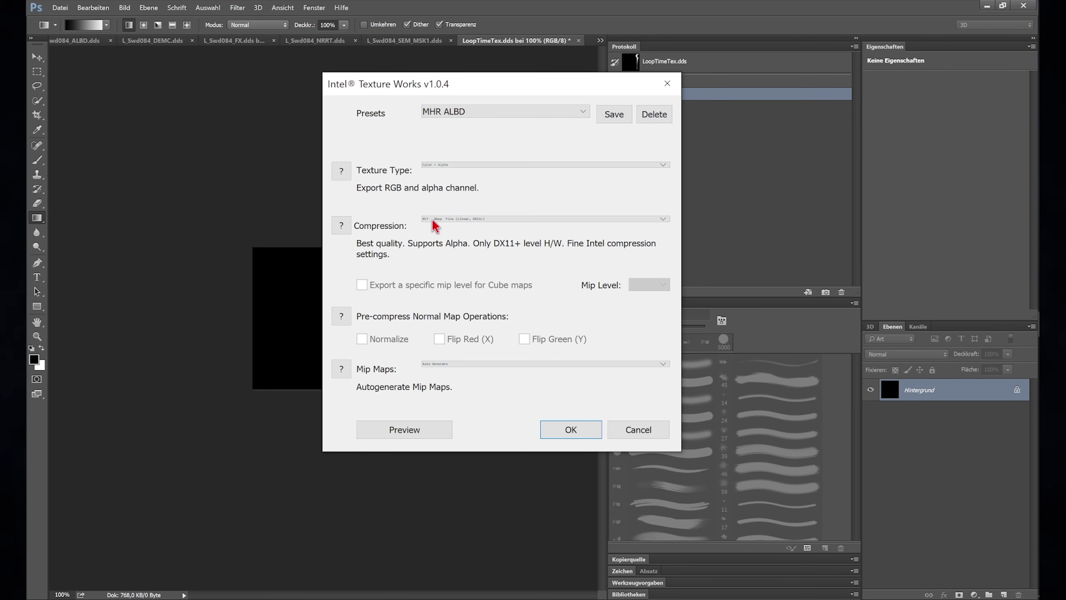
{"action": "left_click", "coordinate": [549, 435]}
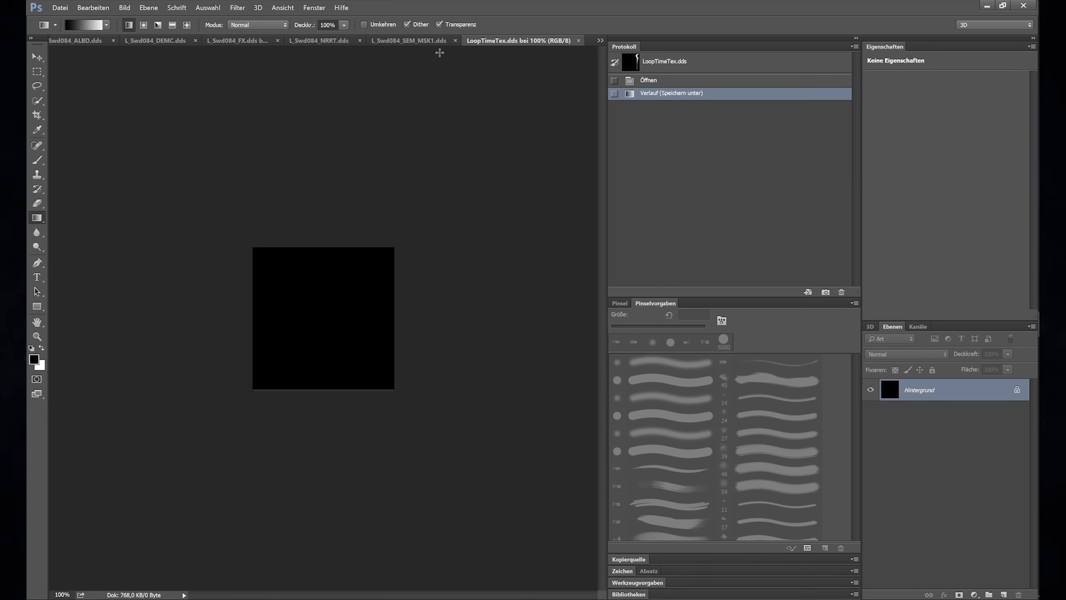
{"action": "left_click", "coordinate": [579, 40]}
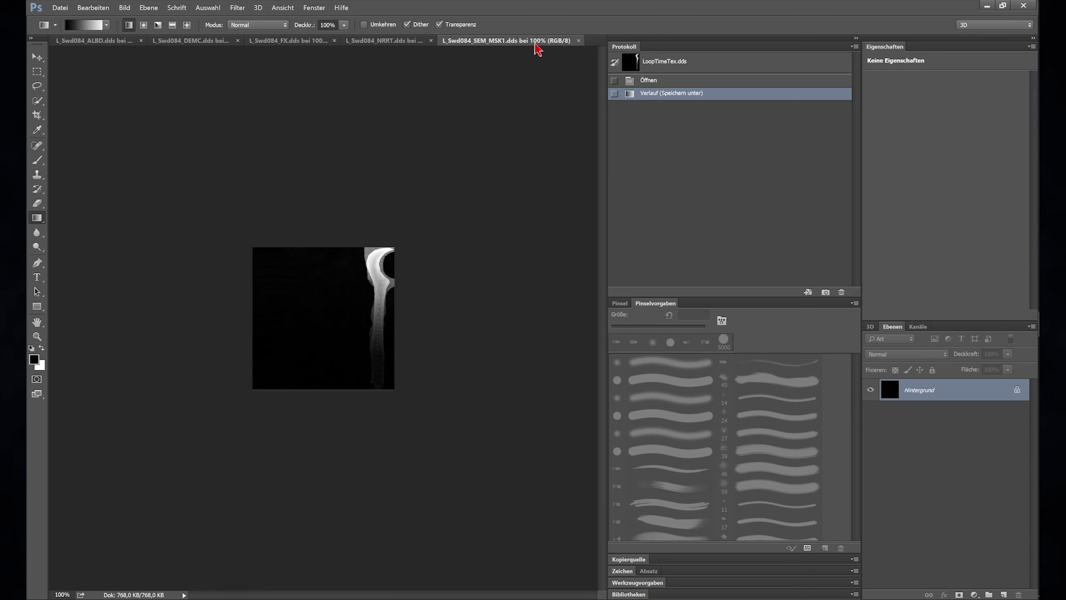
- Black out the L_Swd084_SEM_MSK1.dds texture with a gradient, save it over the original DDS and close it
{"action": "left_click_drag", "start_coordinate": [397, 304], "coordinate": [461, 316]}
{"action": "left_click", "coordinate": [60, 8]}
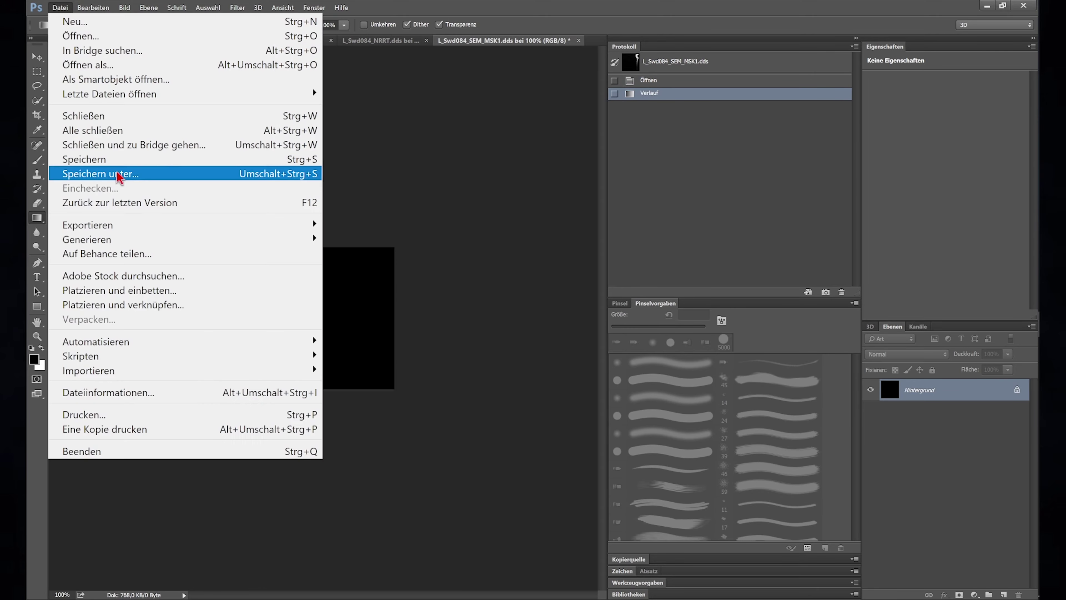
{"action": "left_click", "coordinate": [119, 171]}
{"action": "left_click", "coordinate": [579, 41]}
- Black out the L_Swd084_FX.dds texture with a gradient, overwrite the original DDS file and close it
{"action": "left_click", "coordinate": [375, 42]}
{"action": "left_click_drag", "start_coordinate": [413, 235], "coordinate": [474, 245]}
{"action": "left_click", "coordinate": [60, 7]}
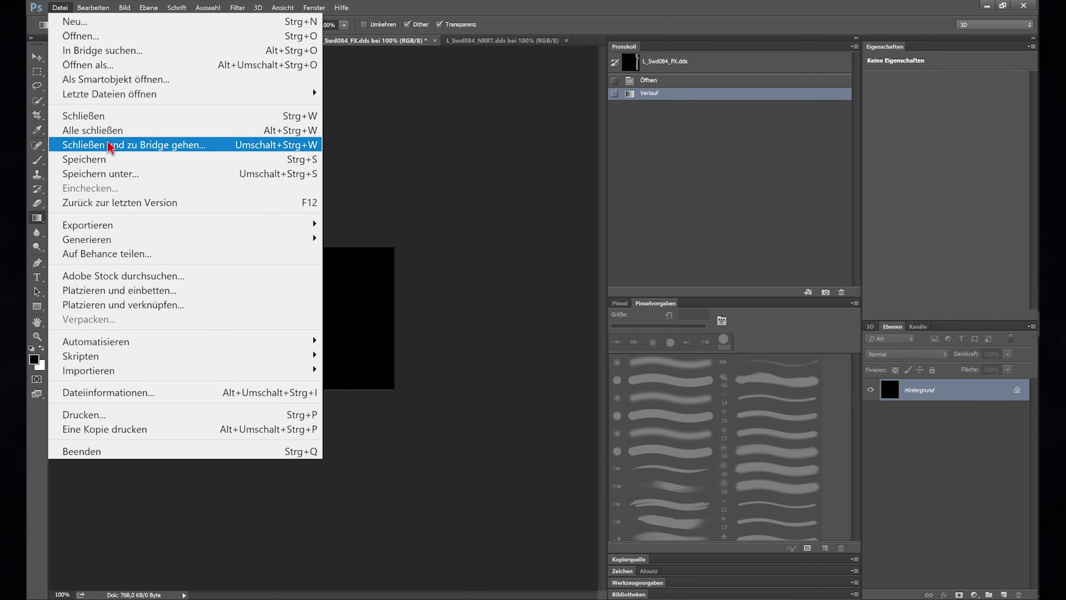
{"action": "left_click", "coordinate": [114, 171]}
{"action": "left_click", "coordinate": [431, 574]}
{"action": "left_click", "coordinate": [579, 314]}
{"action": "left_click", "coordinate": [549, 435]}
{"action": "left_click", "coordinate": [431, 41]}
- Black out the L_Swd084_DEMC.dds texture with a gradient, overwrite the original DDS file and close it
{"action": "left_click_drag", "start_coordinate": [397, 304], "coordinate": [462, 316]}
{"action": "left_click", "coordinate": [60, 7]}
{"action": "left_click", "coordinate": [119, 171]}
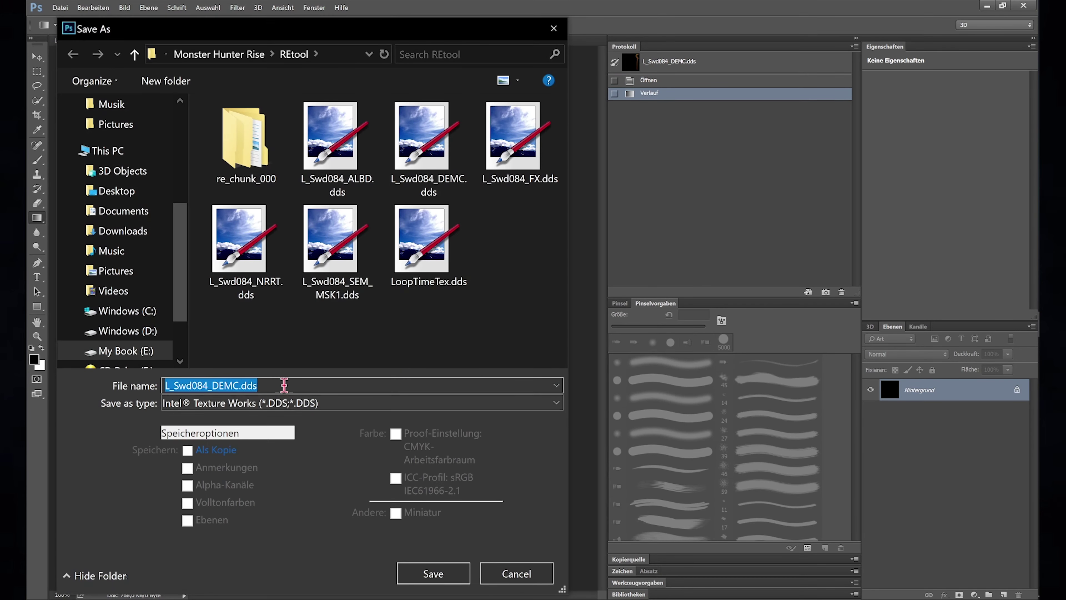
{"action": "left_click", "coordinate": [431, 572]}
{"action": "left_click", "coordinate": [578, 310]}
{"action": "key", "text": "Return"}
{"action": "left_click", "coordinate": [312, 40]}
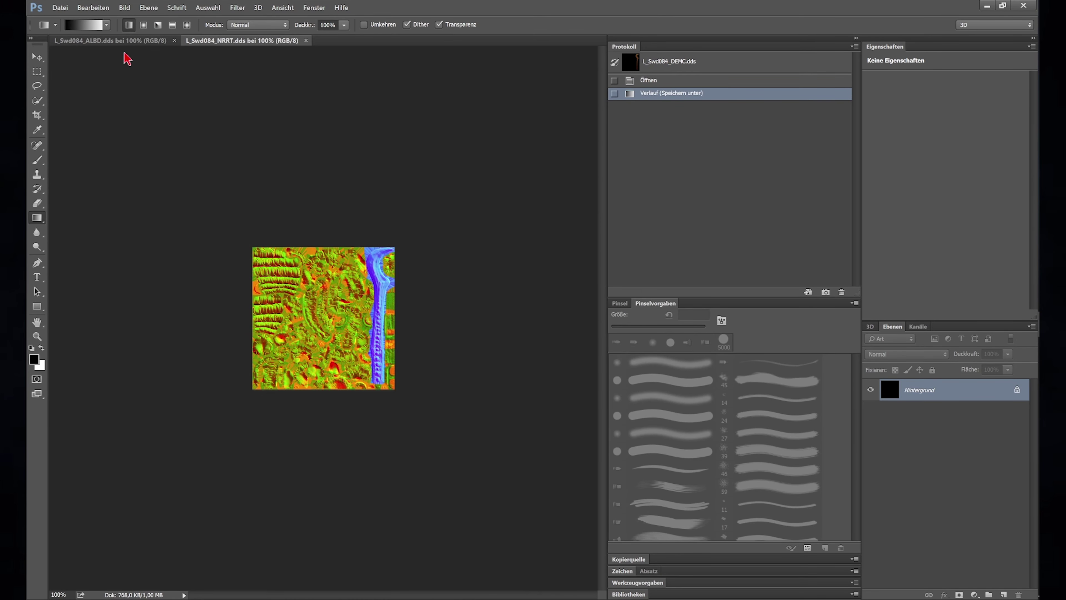
- Resize the L_Swd084_ALBD.dds image to 2048 × 2048 pixels and fit it to the window
{"action": "left_click", "coordinate": [124, 42]}
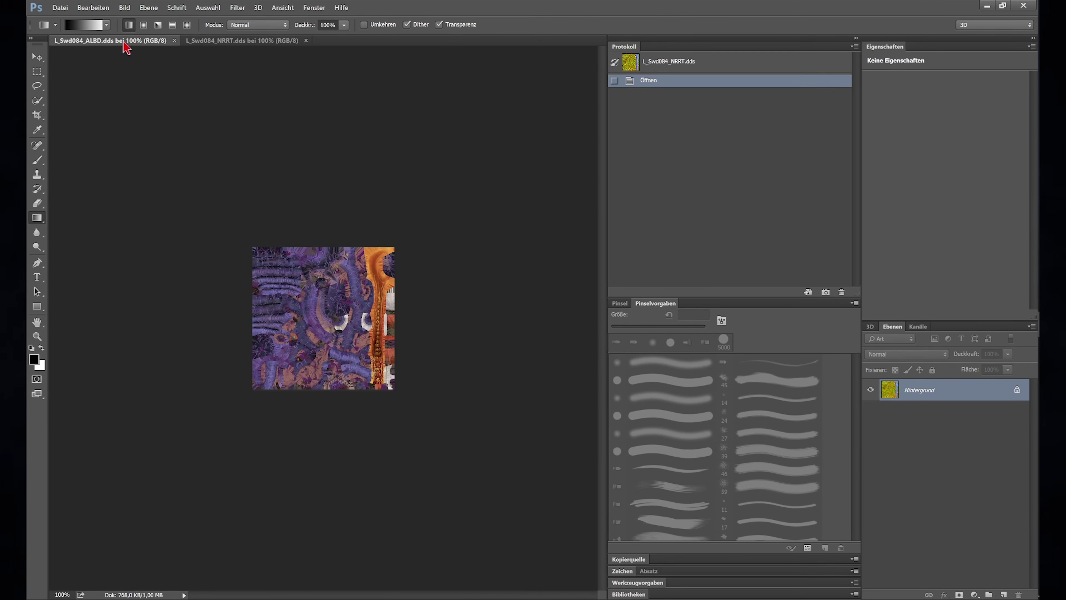
{"action": "left_click", "coordinate": [125, 8]}
{"action": "left_click", "coordinate": [151, 114]}
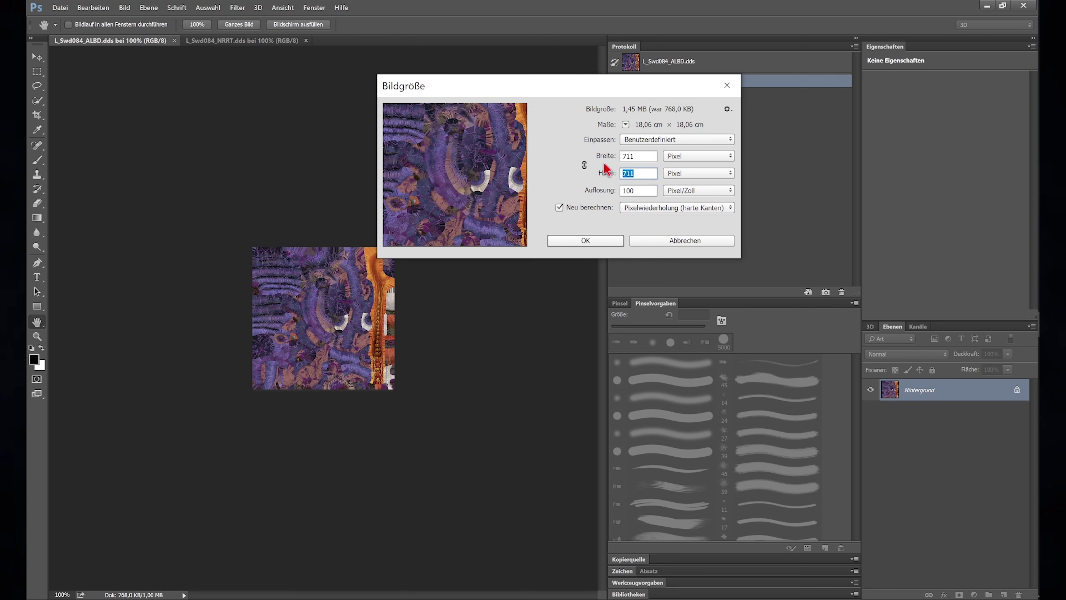
{"action": "type", "text": "2048"}
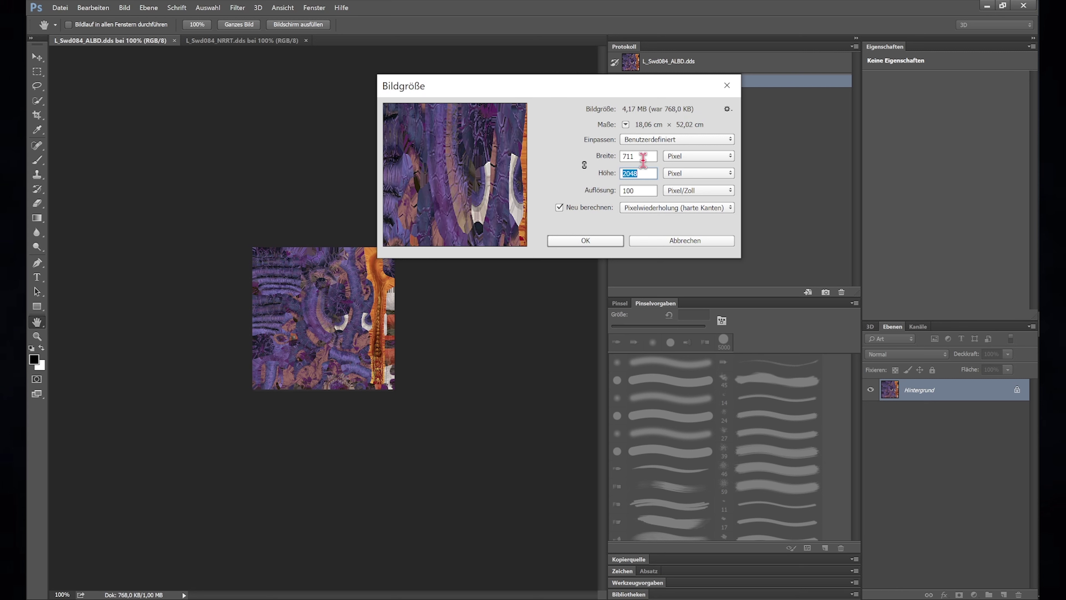
{"action": "left_click", "coordinate": [585, 241]}
{"action": "key", "text": "g"}
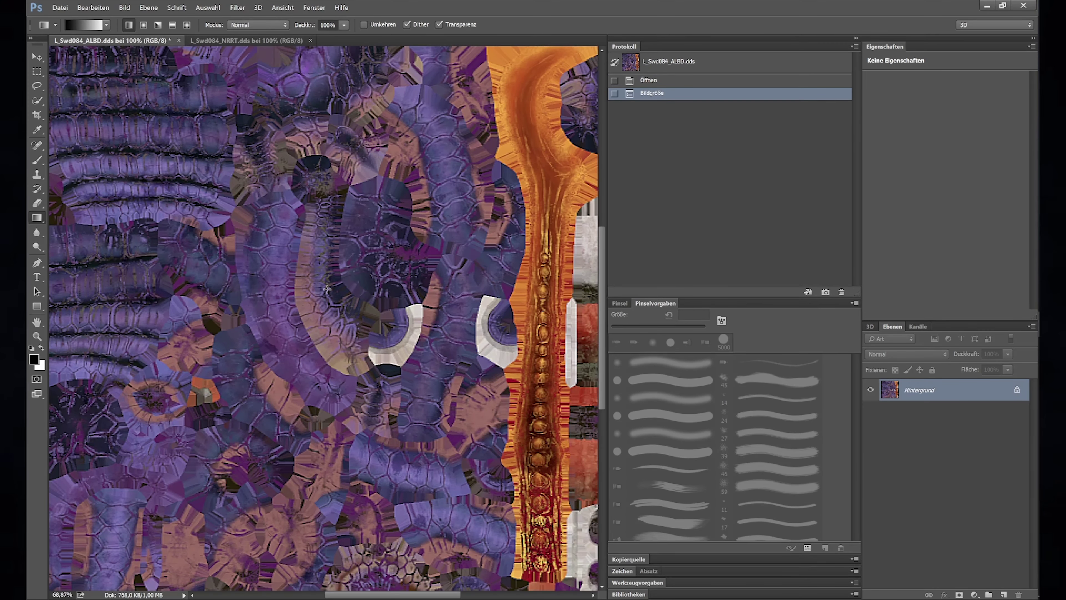
{"action": "key", "text": "ctrl+0"}
- Resize the L_Swd084_NRRT.dds image to 2048 × 2048 pixels and fit it to the window
{"action": "left_click", "coordinate": [236, 41]}
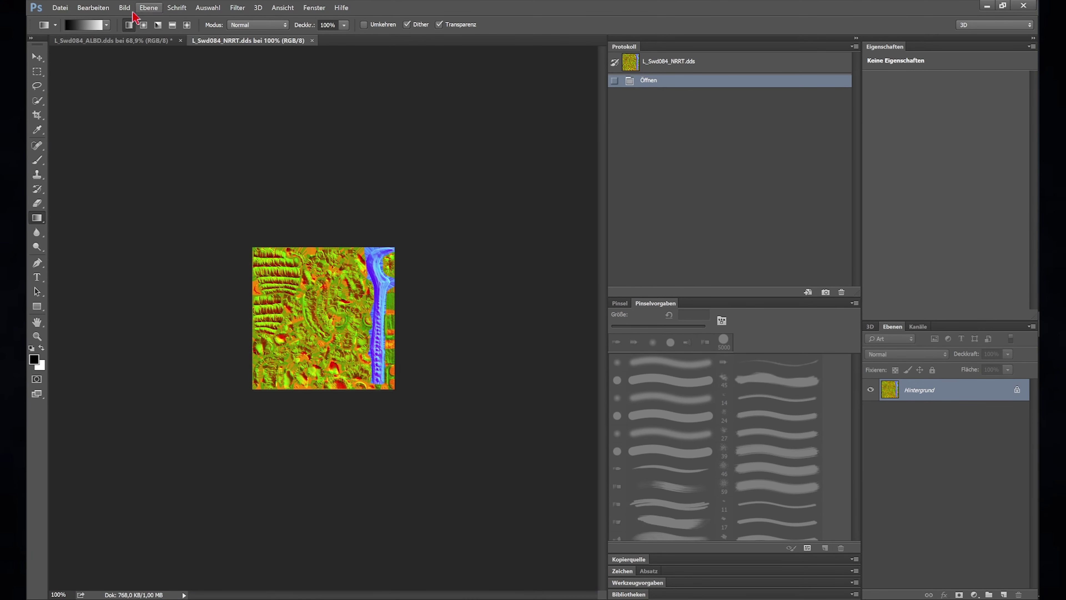
{"action": "left_click", "coordinate": [125, 8]}
{"action": "left_click", "coordinate": [147, 87]}
{"action": "double_click", "coordinate": [631, 172]}
{"action": "type", "text": "2048"}
{"action": "left_click", "coordinate": [589, 241]}
{"action": "key", "text": "ctrl+0"}
- Return to the ALBD texture and open a.png, m.png and n.png from the Holy Moonlight Sword folder in paint.net
{"action": "left_click", "coordinate": [113, 40]}
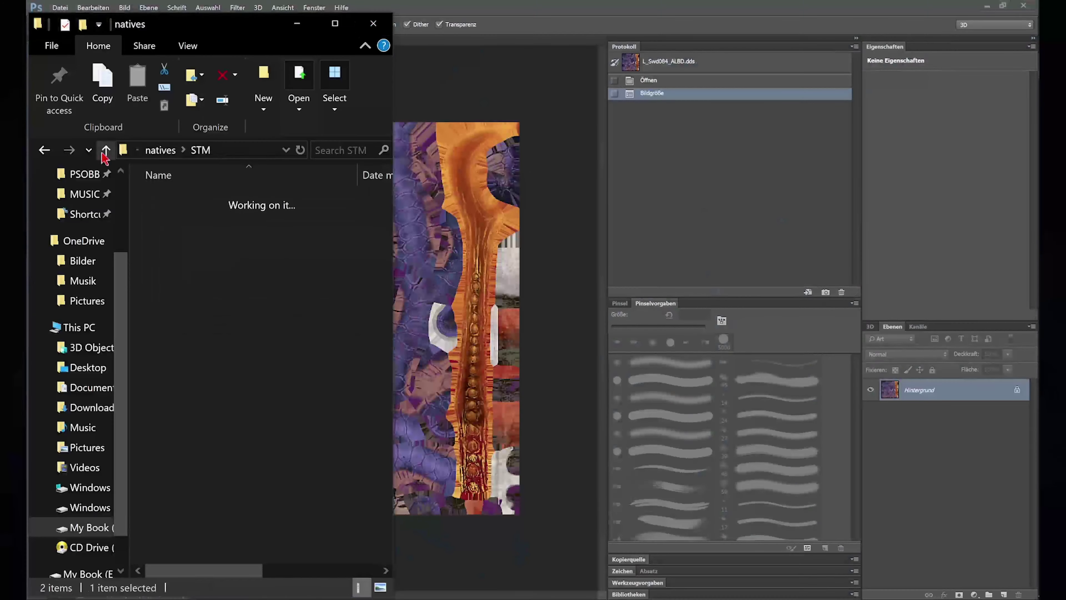
{"action": "double_click", "coordinate": [311, 210]}
{"action": "left_click", "coordinate": [296, 218]}
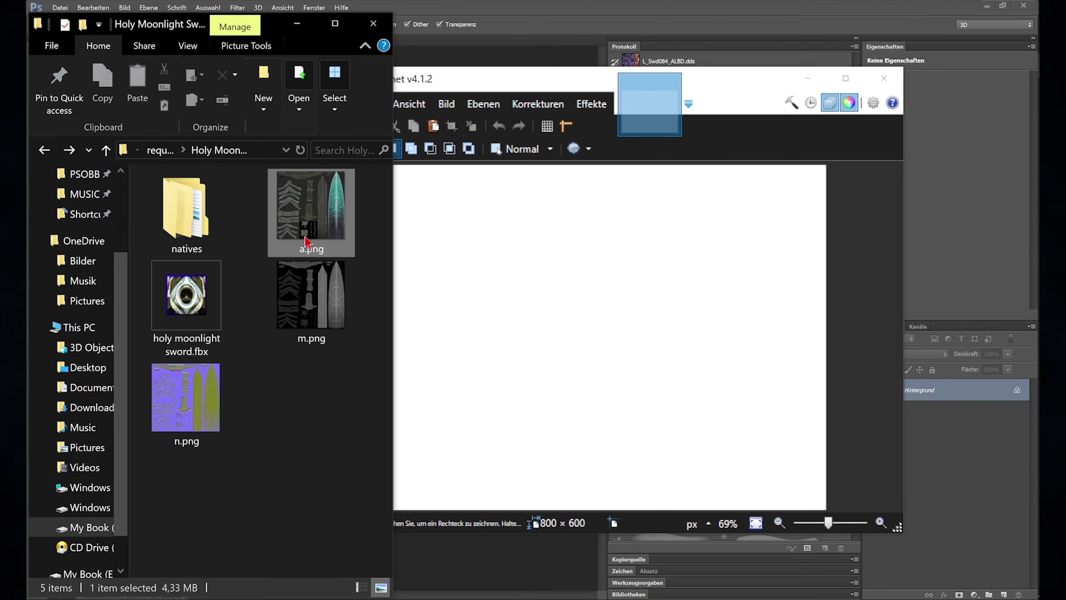
{"action": "left_click", "coordinate": [176, 397], "text": "ctrl"}
{"action": "mouse_move", "coordinate": [296, 255]}
{"action": "left_mouse_down"}
{"action": "mouse_move", "coordinate": [512, 286]}
{"action": "mouse_move", "coordinate": [536, 310]}
{"action": "left_mouse_up"}
{"action": "left_click", "coordinate": [529, 312]}
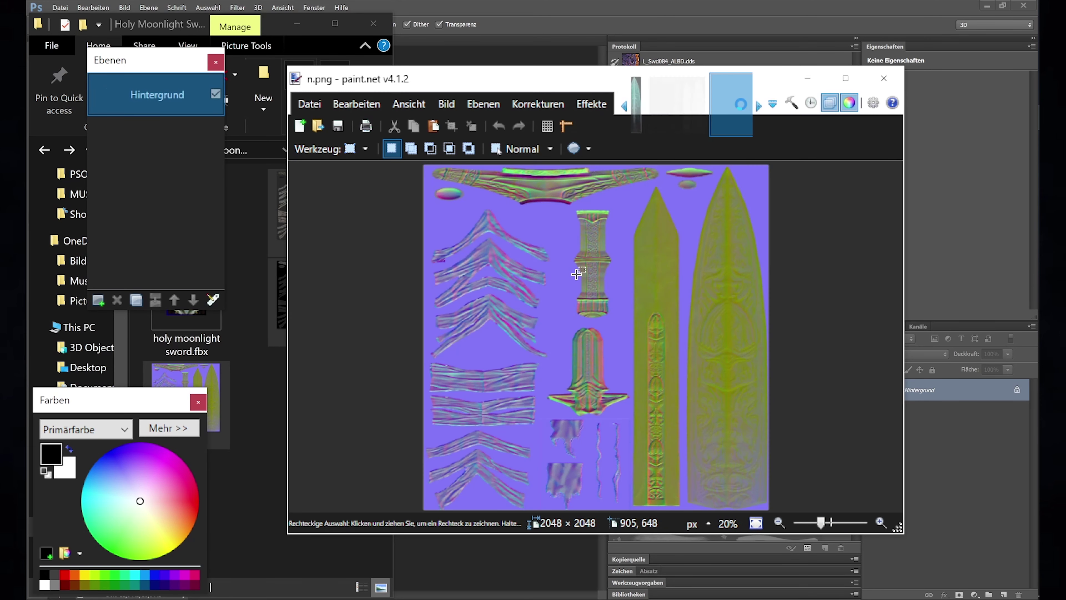
- Copy the entire a.png image from paint.net and paste it into L_Swd084_ALBD.dds in Photoshop as a new layer
{"action": "left_click", "coordinate": [630, 113]}
{"action": "left_click", "coordinate": [652, 117]}
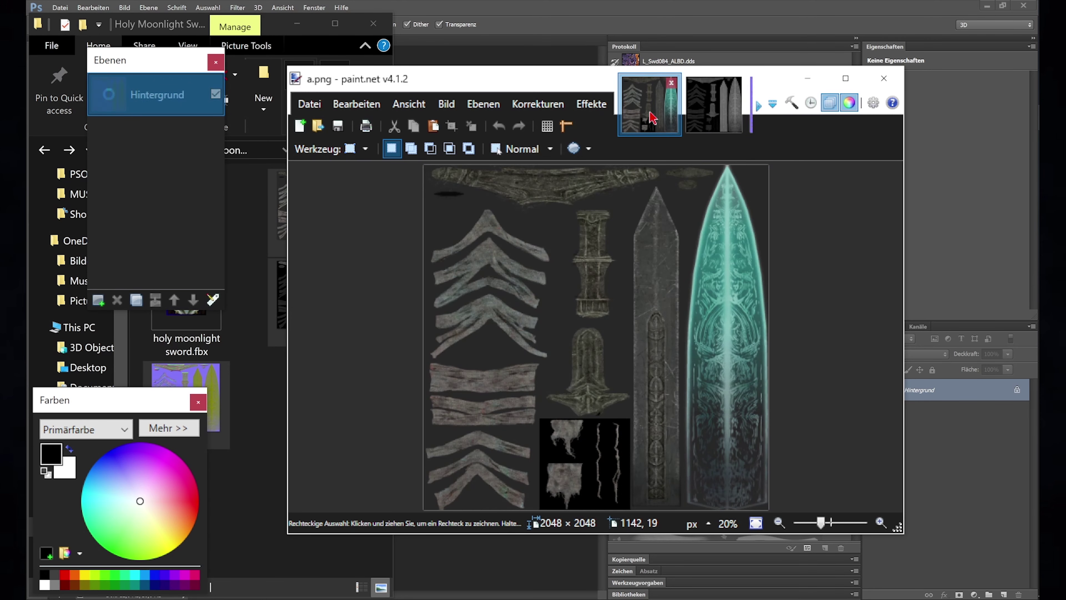
{"action": "key", "text": "ctrl+a"}
{"action": "left_click", "coordinate": [510, 584]}
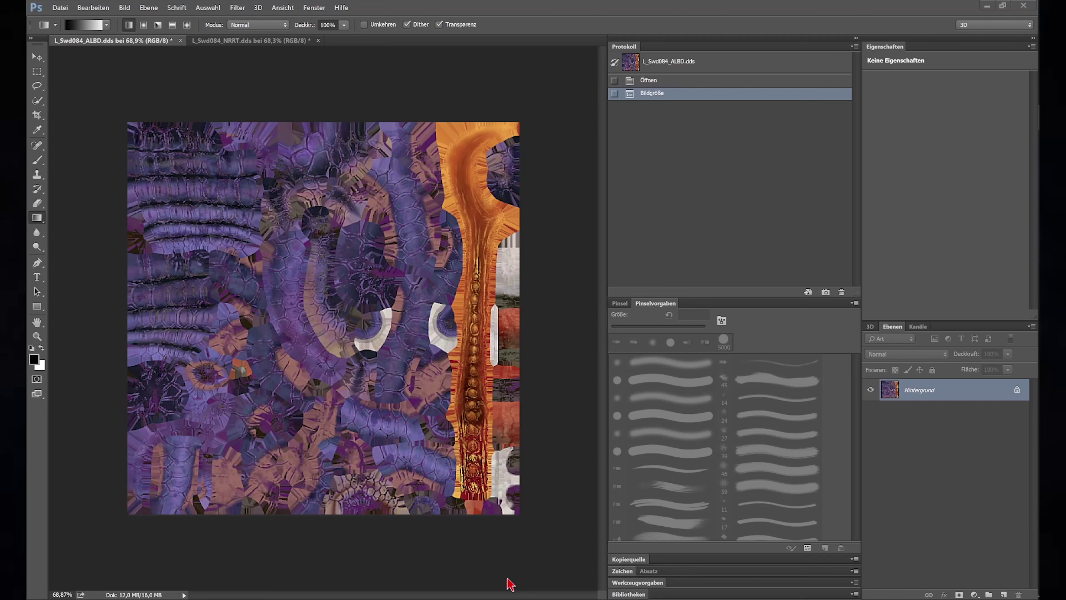
{"action": "key", "text": "ctrl+v"}
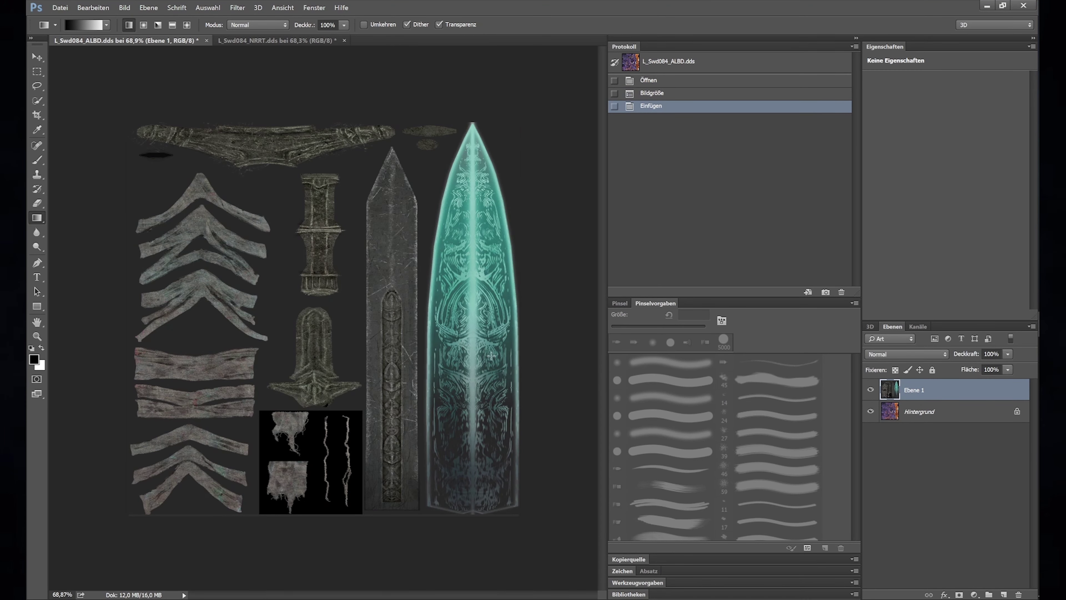
- Delete the original Hintergrund layer of the ALBD texture, inspect its Alpha 1 channel and return to the RGB view
{"action": "left_click", "coordinate": [925, 415]}
{"action": "key", "text": "Delete"}
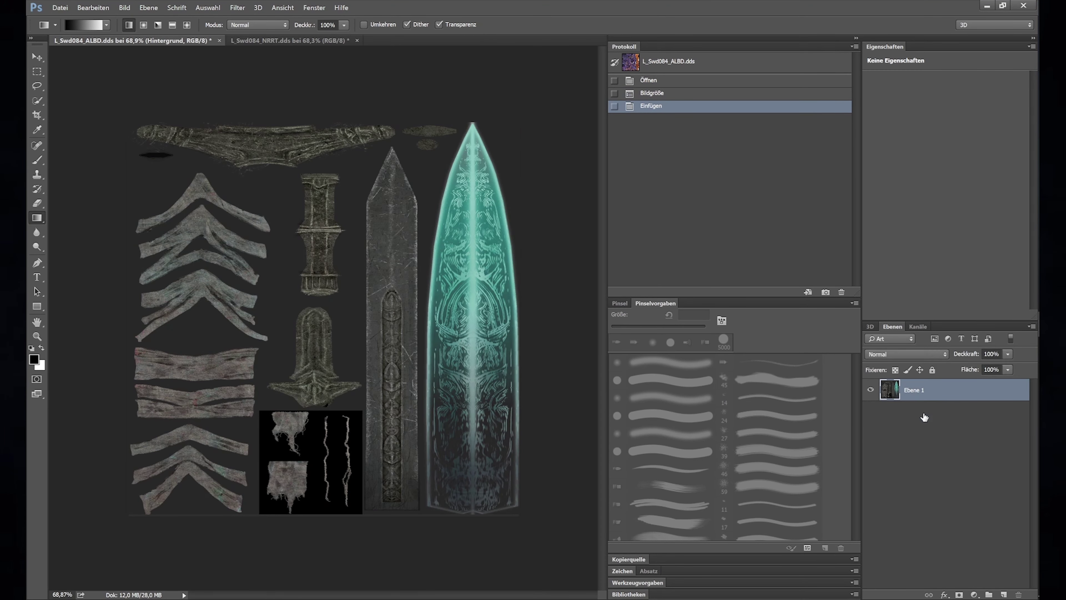
{"action": "left_click", "coordinate": [918, 327]}
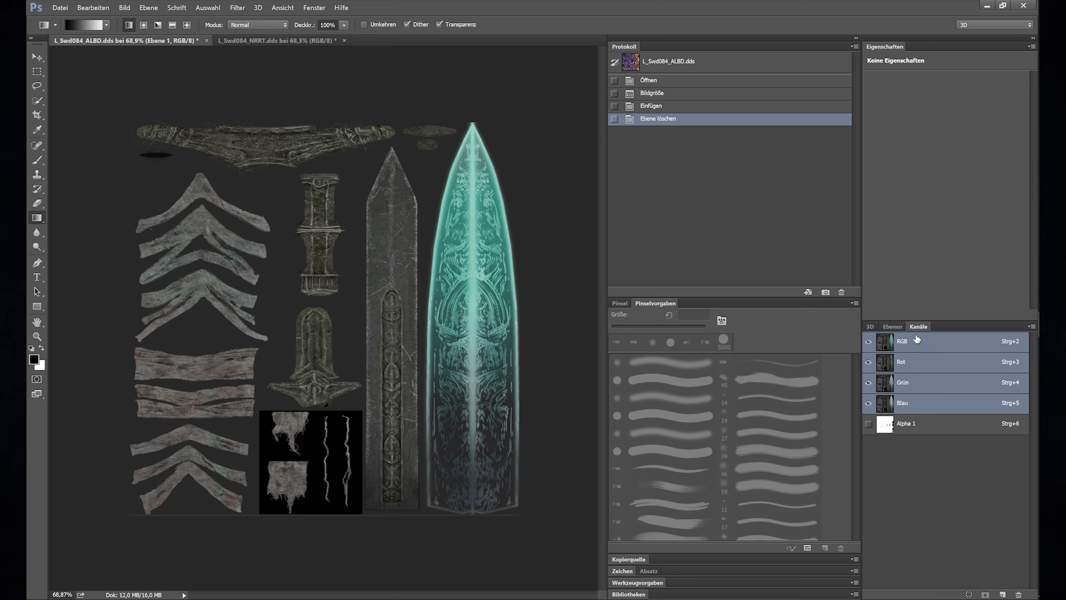
{"action": "left_click", "coordinate": [916, 422]}
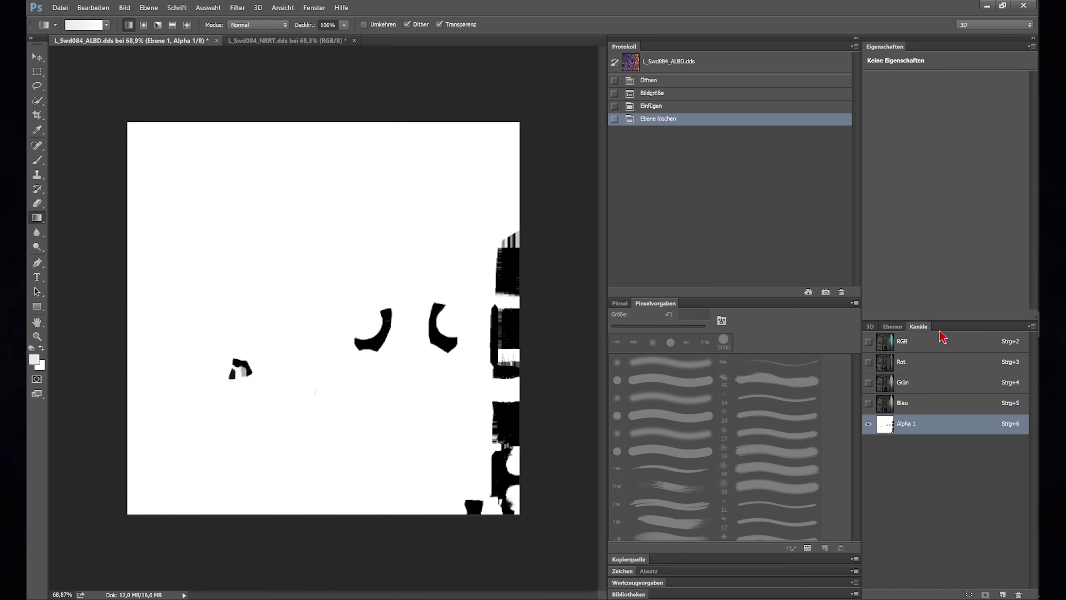
{"action": "left_click", "coordinate": [929, 344]}
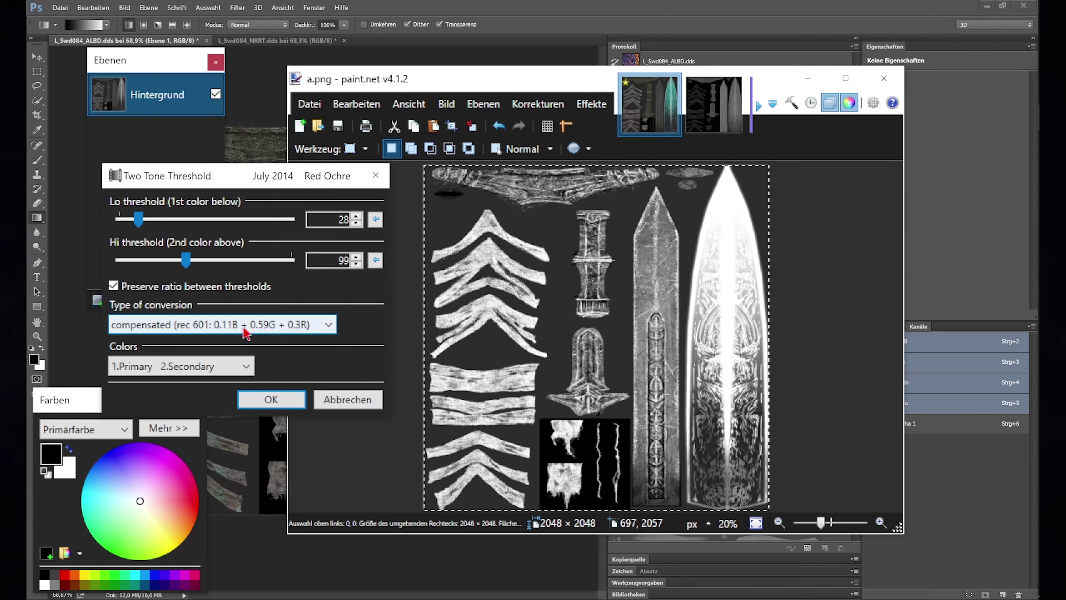
- Convert a.png in paint.net to a high-contrast black-and-white mask with Two Tone Threshold, low 28 and high 98
{"action": "left_click_drag", "start_coordinate": [168, 261], "coordinate": [193, 268]}
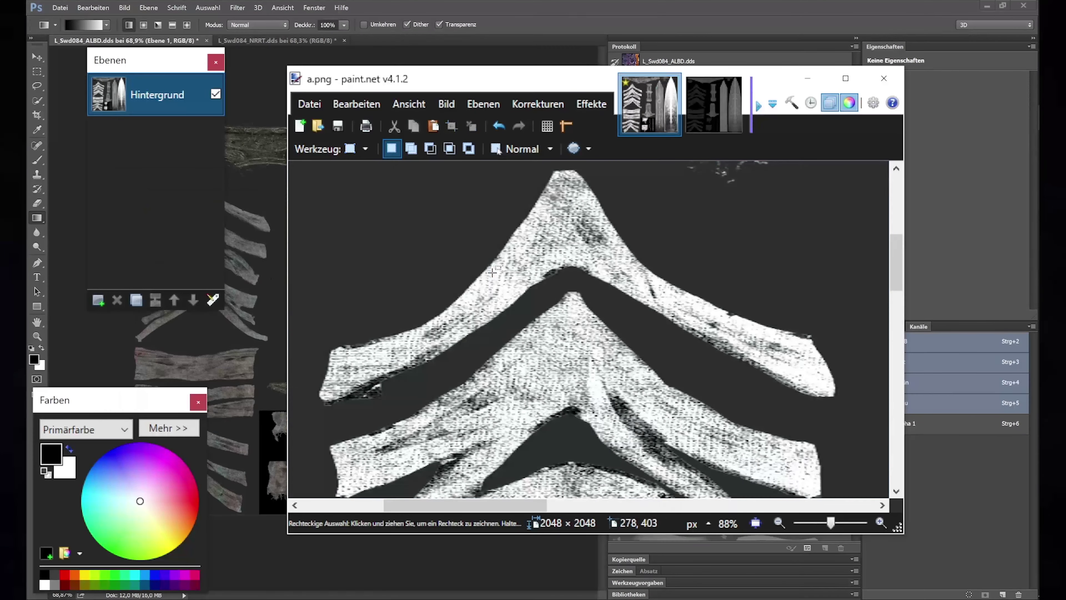
- Swap the primary color to white and brush over the upper cloth strips of a.png at size 40 and 75% hardness
{"action": "key", "text": "b"}
{"action": "scroll", "coordinate": [523, 245], "scroll_direction": "up", "scroll_amount": 1, "text": "ctrl"}
{"action": "key", "text": "x"}
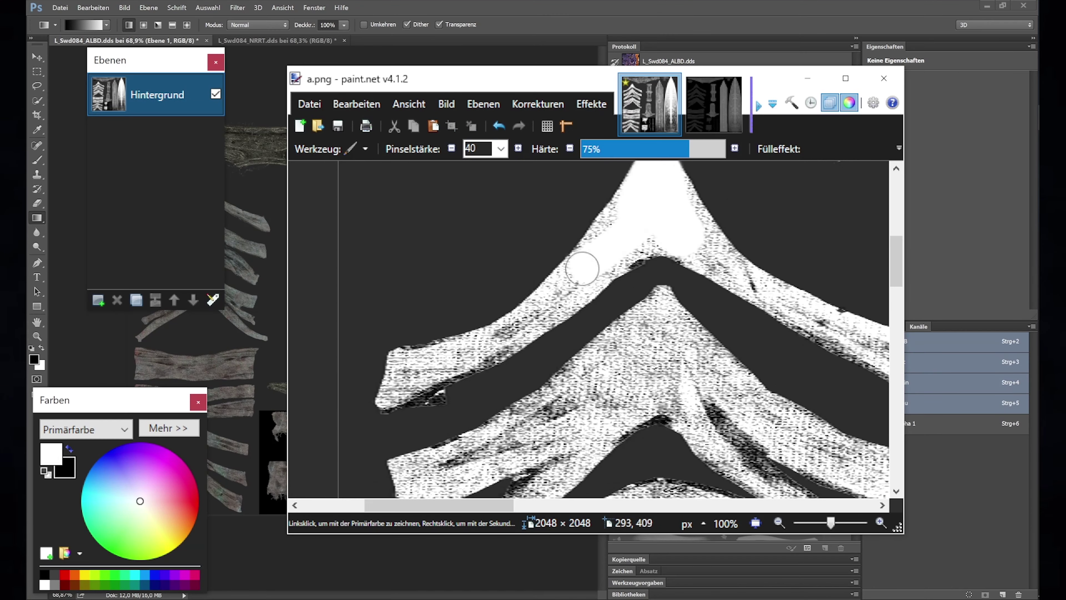
{"action": "mouse_move", "coordinate": [582, 269]}
{"action": "left_mouse_down"}
{"action": "mouse_move", "coordinate": [499, 344]}
{"action": "mouse_move", "coordinate": [617, 215]}
{"action": "left_mouse_up"}
{"action": "middle_click_drag", "start_coordinate": [730, 262], "coordinate": [485, 305]}
{"action": "left_click_drag", "start_coordinate": [489, 307], "coordinate": [406, 312]}
{"action": "middle_click_drag", "start_coordinate": [372, 369], "coordinate": [587, 221]}
{"action": "left_click_drag", "start_coordinate": [609, 218], "coordinate": [387, 396]}
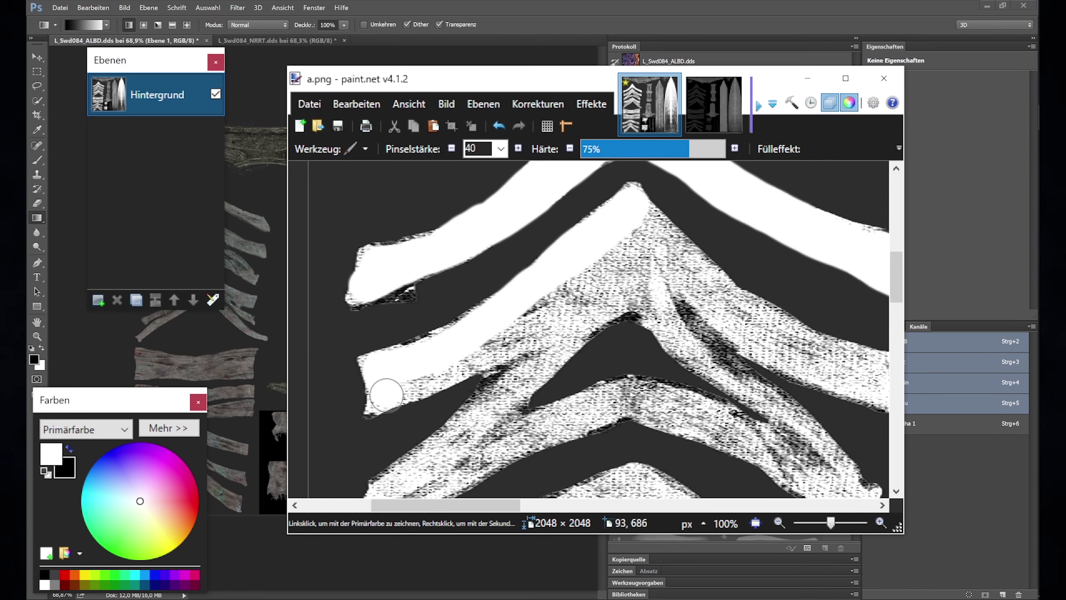
{"action": "middle_click_drag", "start_coordinate": [462, 378], "coordinate": [485, 323]}
{"action": "mouse_move", "coordinate": [664, 218]}
{"action": "left_mouse_down"}
{"action": "mouse_move", "coordinate": [478, 364]}
{"action": "mouse_move", "coordinate": [403, 462]}
{"action": "left_mouse_up"}
- Select the whole region of cloth strips in a.png by combining several rectangular selections around their edges
{"action": "scroll", "coordinate": [420, 321], "scroll_direction": "down", "scroll_amount": 8, "text": "ctrl"}
{"action": "key", "text": "s"}
{"action": "left_click_drag", "start_coordinate": [443, 179], "coordinate": [362, 555]}
{"action": "left_click_drag", "start_coordinate": [534, 233], "coordinate": [370, 504], "text": "ctrl"}
{"action": "scroll", "coordinate": [460, 271], "scroll_direction": "up", "scroll_amount": 3, "text": "ctrl"}
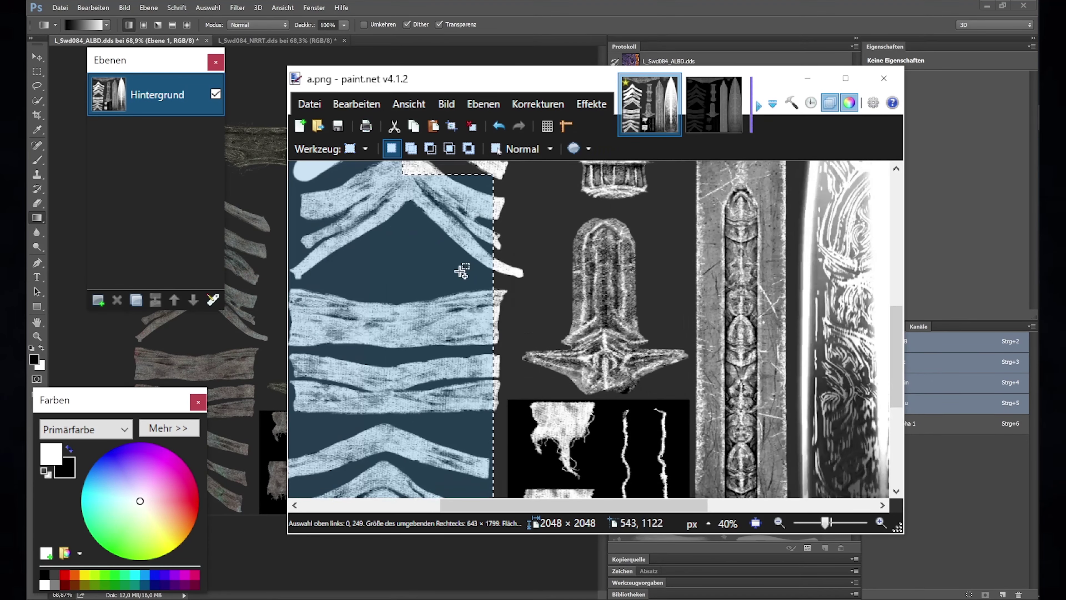
{"action": "left_click_drag", "start_coordinate": [462, 280], "coordinate": [509, 394], "text": "ctrl"}
{"action": "middle_click_drag", "start_coordinate": [462, 210], "coordinate": [452, 319]}
{"action": "left_click_drag", "start_coordinate": [443, 282], "coordinate": [492, 383], "text": "ctrl"}
{"action": "middle_click_drag", "start_coordinate": [462, 235], "coordinate": [490, 334]}
{"action": "left_click_drag", "start_coordinate": [497, 259], "coordinate": [547, 329], "text": "ctrl"}
{"action": "scroll", "coordinate": [464, 244], "scroll_direction": "up", "scroll_amount": 3, "text": "ctrl"}
{"action": "middle_click_drag", "start_coordinate": [478, 269], "coordinate": [476, 345]}
{"action": "scroll", "coordinate": [504, 258], "scroll_direction": "down", "scroll_amount": 5, "text": "ctrl"}
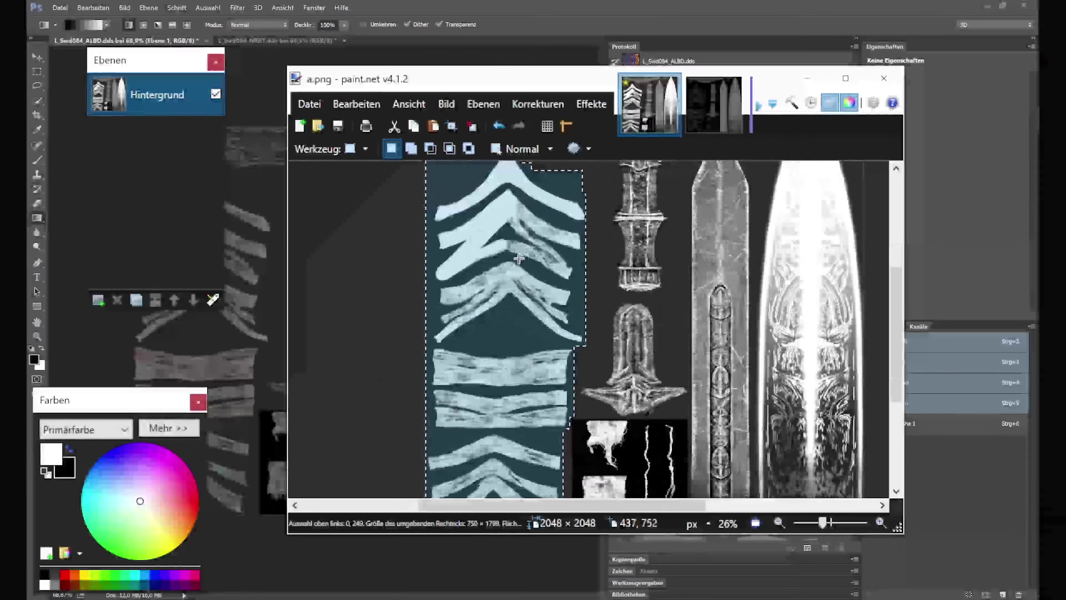
- Fill the selected cloth region with solid white and clear the selection
{"action": "key", "text": "f"}
{"action": "left_click", "coordinate": [519, 259]}
{"action": "key", "text": "s"}
{"action": "key", "text": "ctrl+d"}
- Copy the entire edited mask from paint.net and paste it into the ALBD texture's Alpha 1 channel in Photoshop
{"action": "scroll", "coordinate": [575, 277], "scroll_direction": "down", "scroll_amount": 2, "text": "ctrl"}
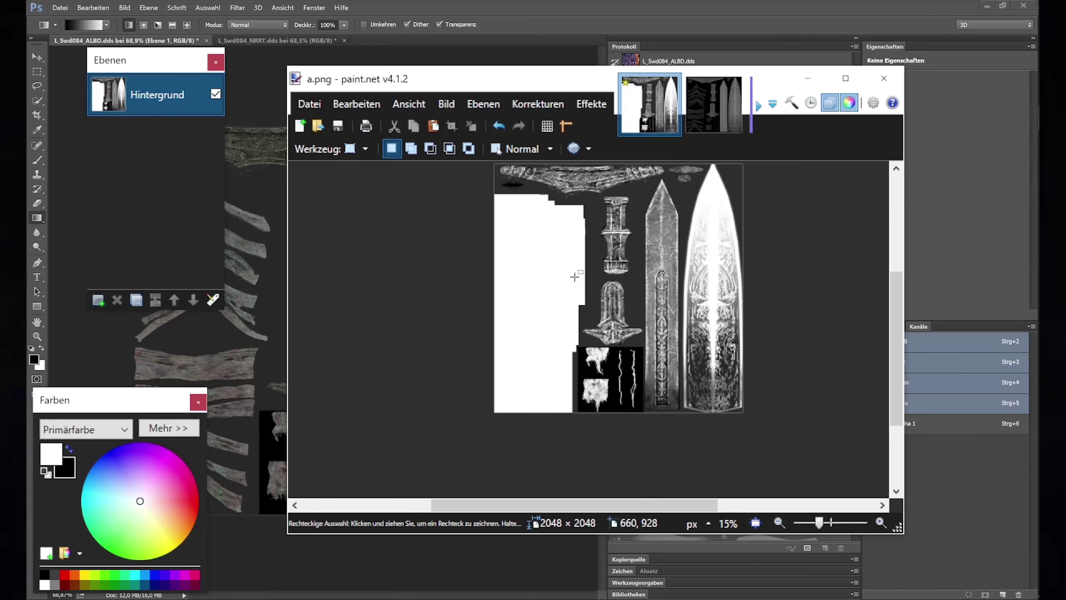
{"action": "middle_click_drag", "start_coordinate": [591, 260], "coordinate": [528, 285]}
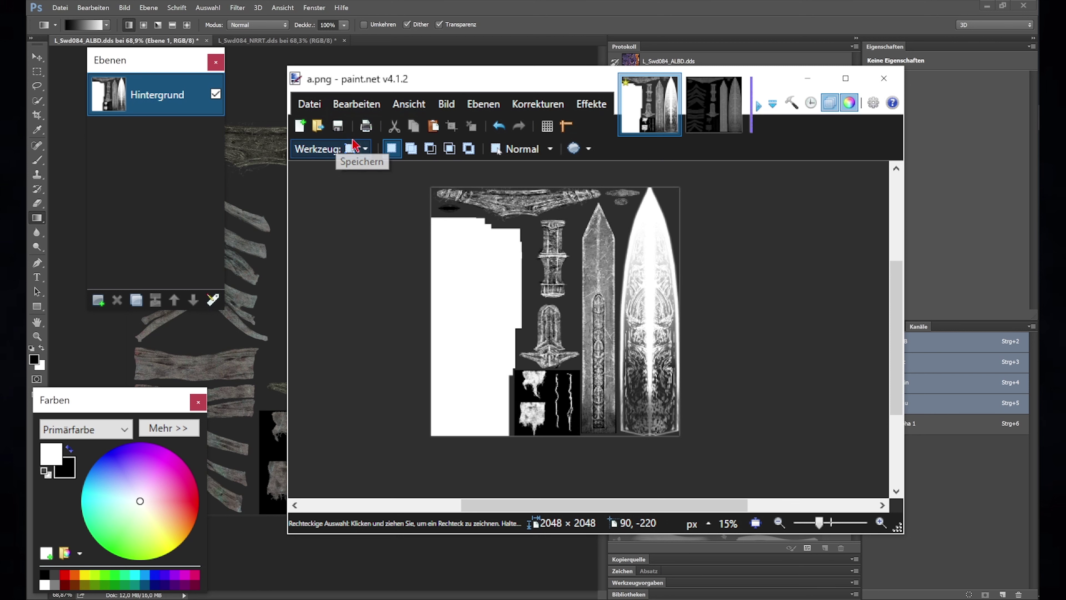
{"action": "key", "text": "ctrl+a"}
{"action": "left_click", "coordinate": [260, 223]}
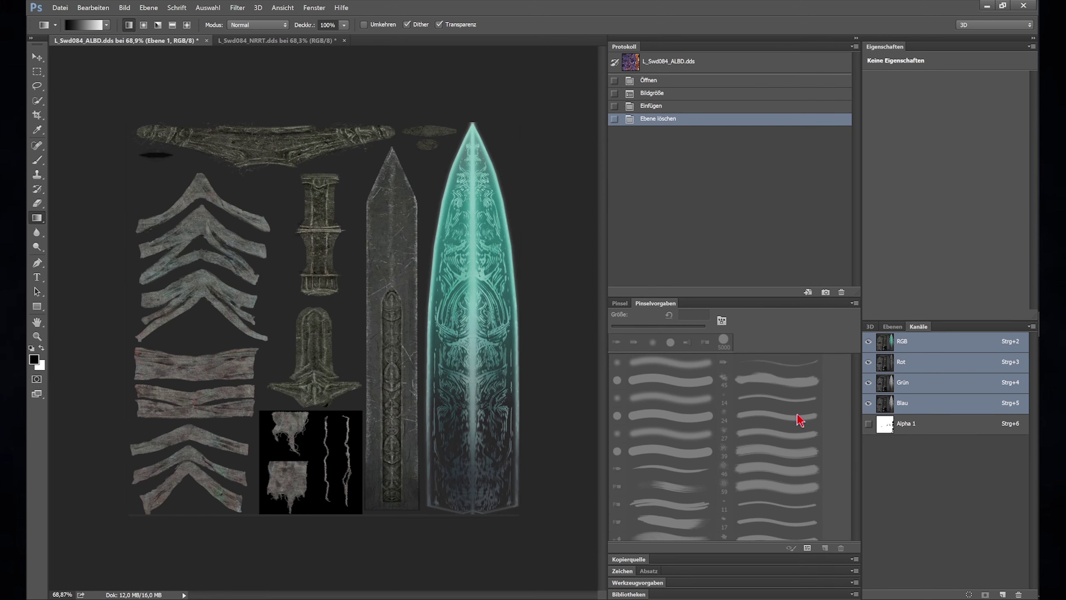
{"action": "left_click", "coordinate": [929, 433]}
{"action": "key", "text": "ctrl+v"}
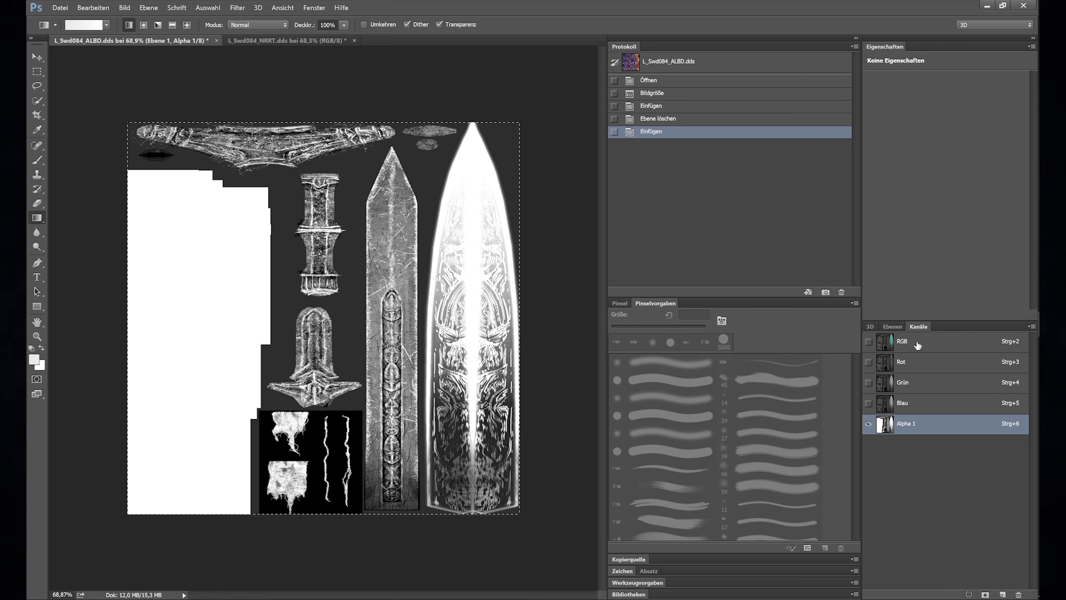
- Return the ALBD texture to its RGB composite and save it over L_Swd084_ALBD.dds as color plus alpha with autogenerated mip maps
{"action": "left_click", "coordinate": [903, 341]}
{"action": "left_click", "coordinate": [63, 6]}
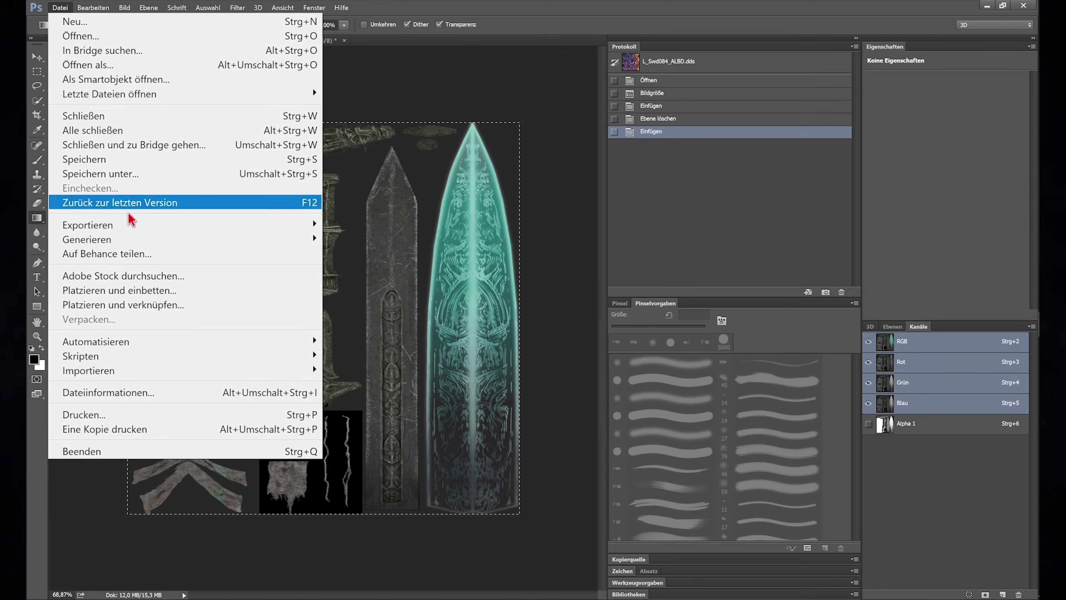
{"action": "left_click", "coordinate": [136, 172]}
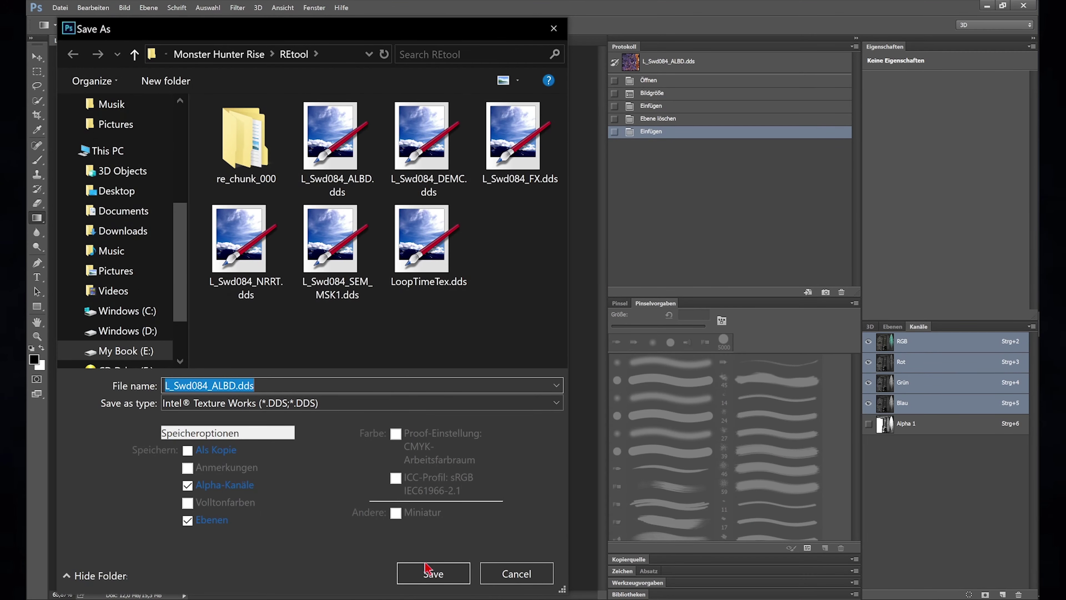
{"action": "left_click", "coordinate": [428, 571]}
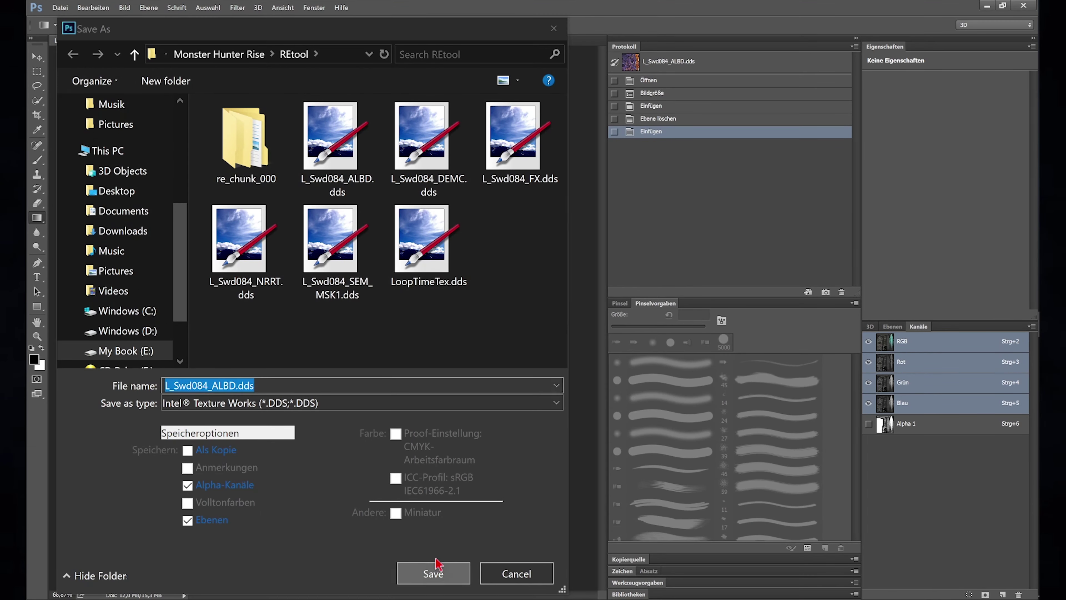
{"action": "left_click", "coordinate": [581, 315]}
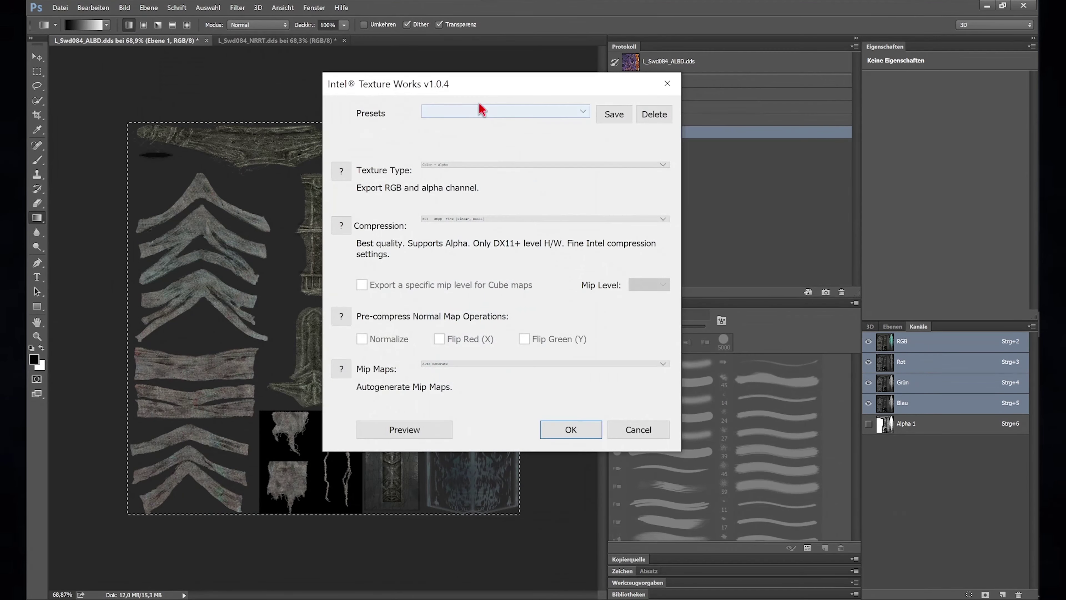
{"action": "left_click", "coordinate": [571, 429]}
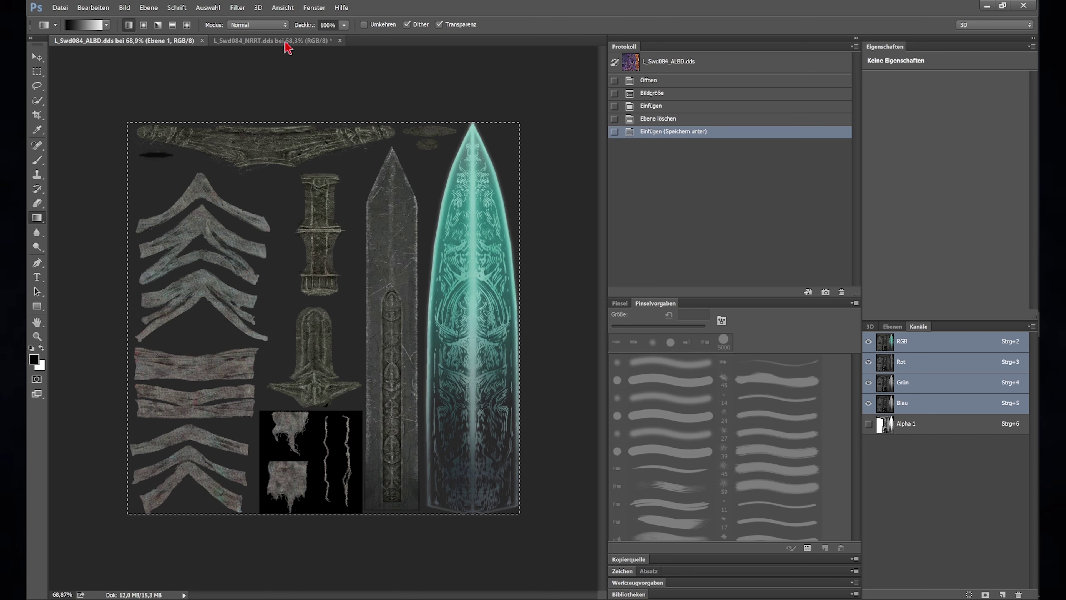
- Paste the n.png normal map from paint.net into L_Swd084_NRRT.dds in Photoshop and delete the old Hintergrund layer
{"action": "left_click", "coordinate": [286, 42]}
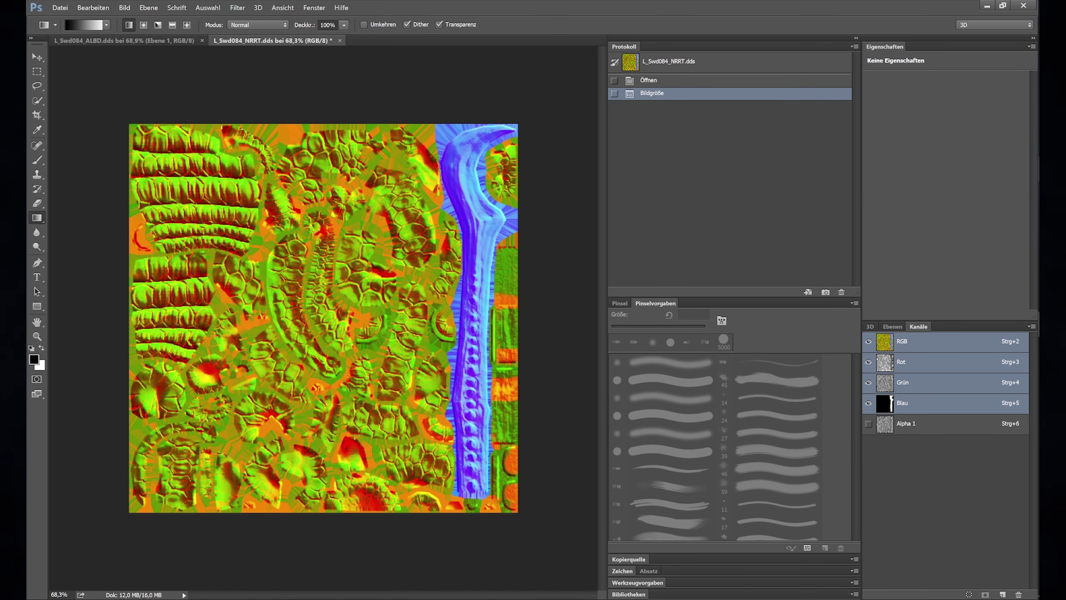
{"action": "mouse_move", "coordinate": [1036, 148]}
{"action": "left_click", "coordinate": [949, 318]}
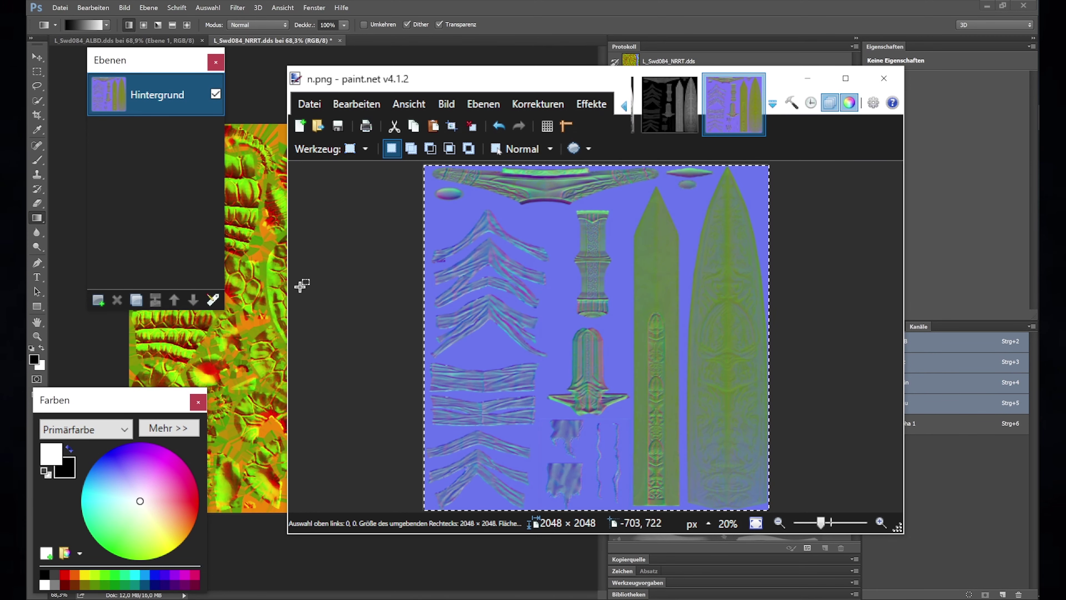
{"action": "left_click", "coordinate": [260, 288]}
{"action": "key", "text": "ctrl+v"}
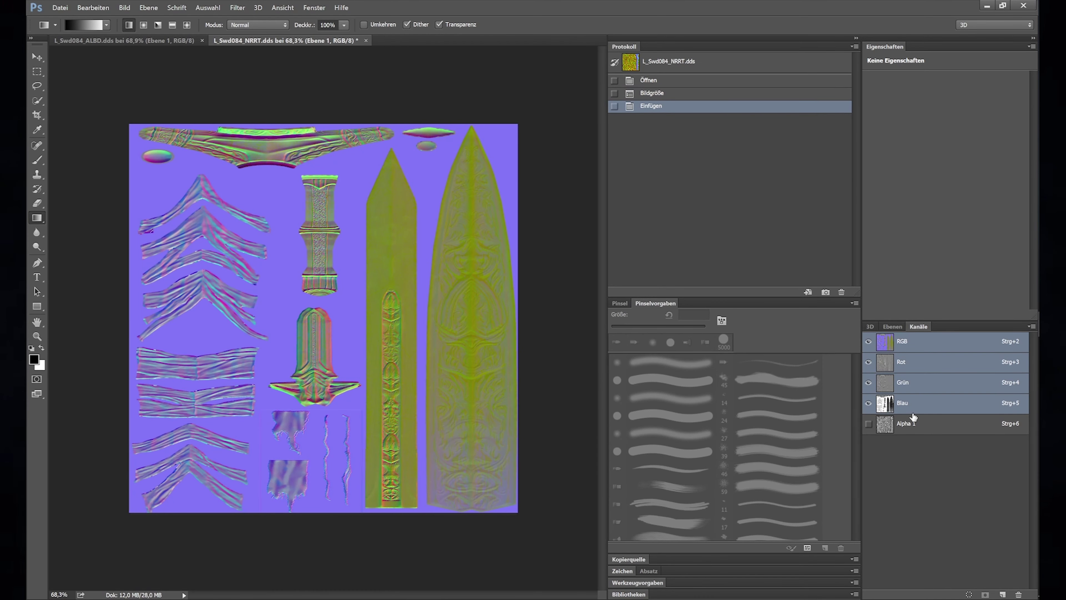
{"action": "left_click", "coordinate": [892, 327]}
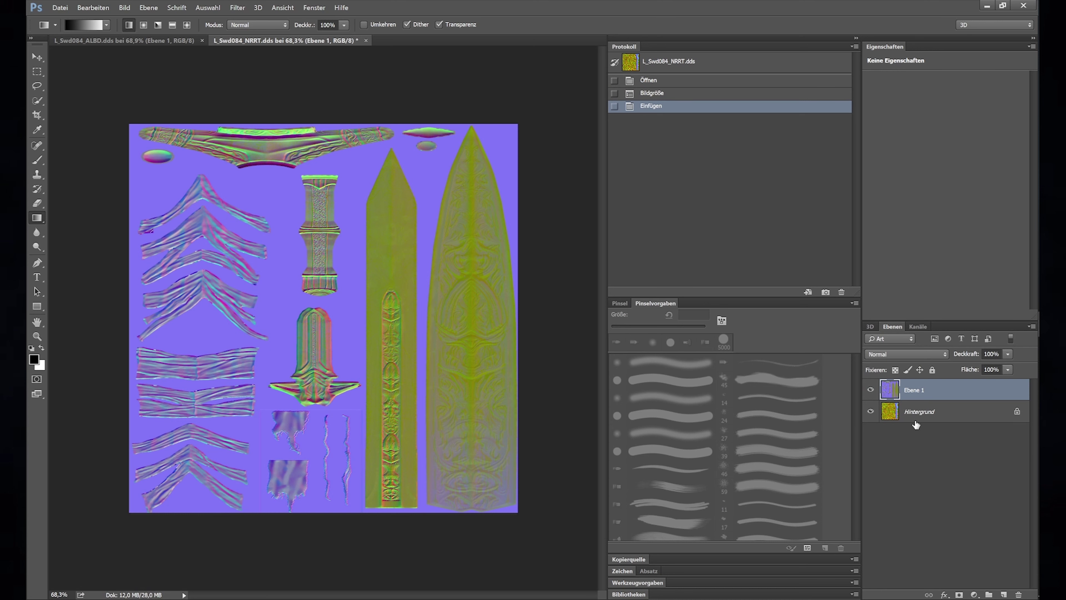
{"action": "left_click", "coordinate": [916, 420]}
{"action": "key", "text": "Delete"}
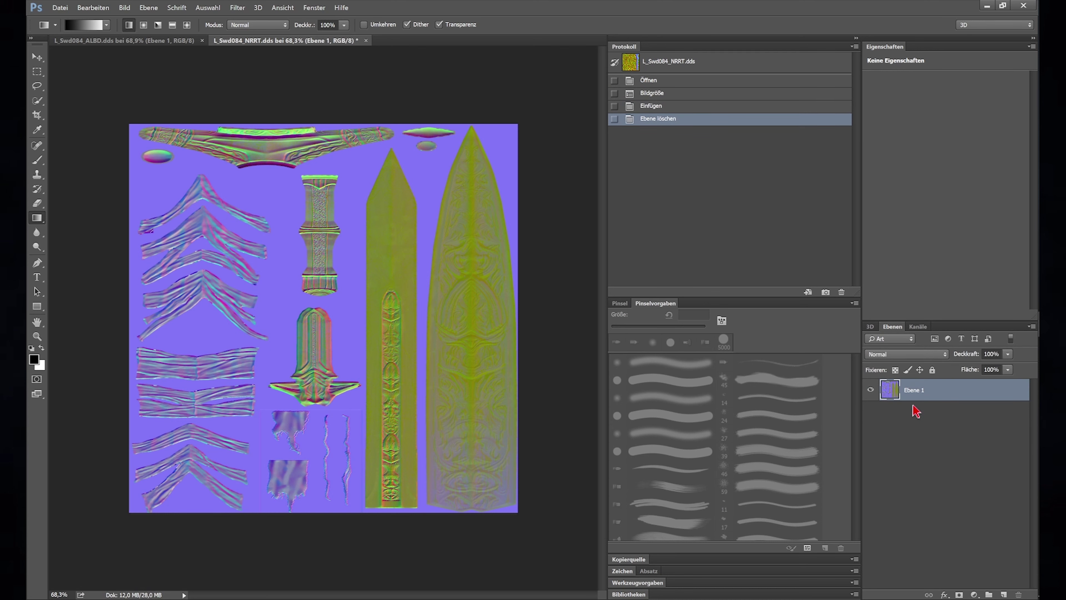
- Copy the entire m.png map from paint.net and paste it into the NRRT texture's Alpha 1 channel in Photoshop
{"action": "left_click", "coordinate": [917, 327]}
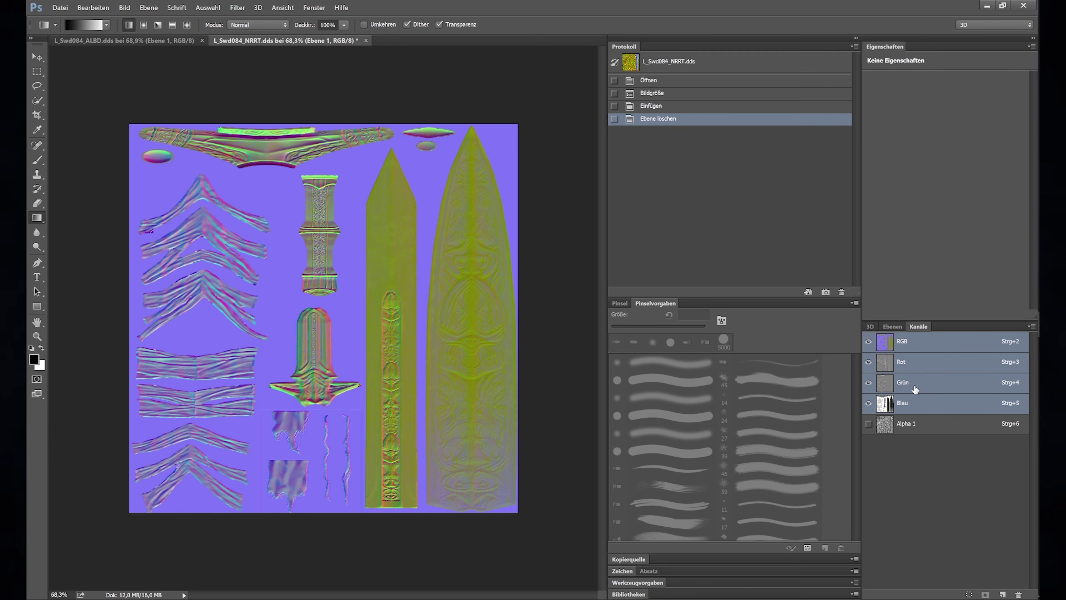
{"action": "left_click", "coordinate": [911, 405]}
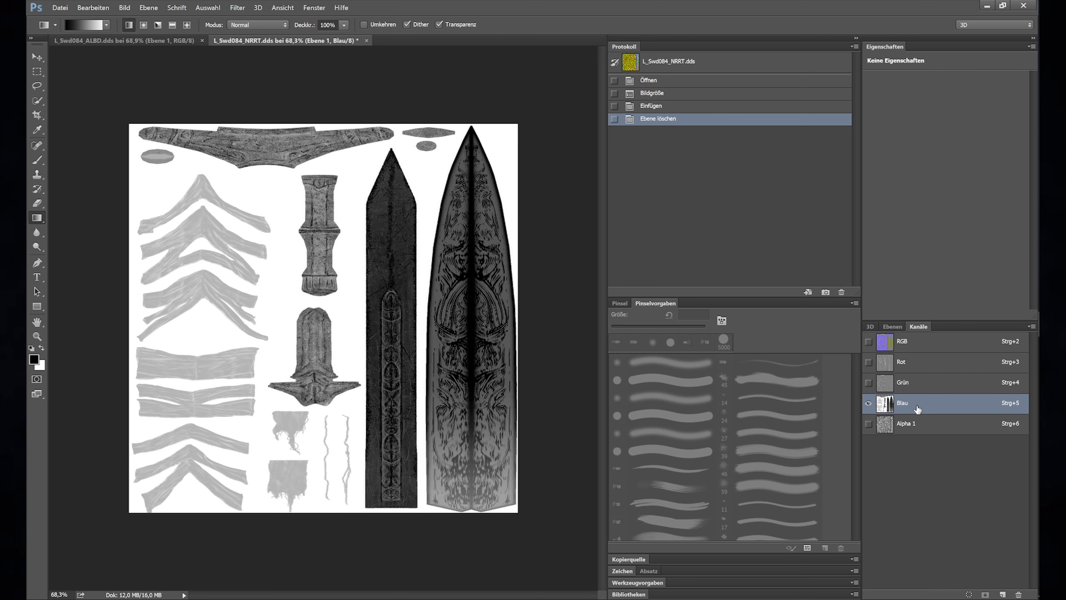
{"action": "left_click", "coordinate": [935, 425]}
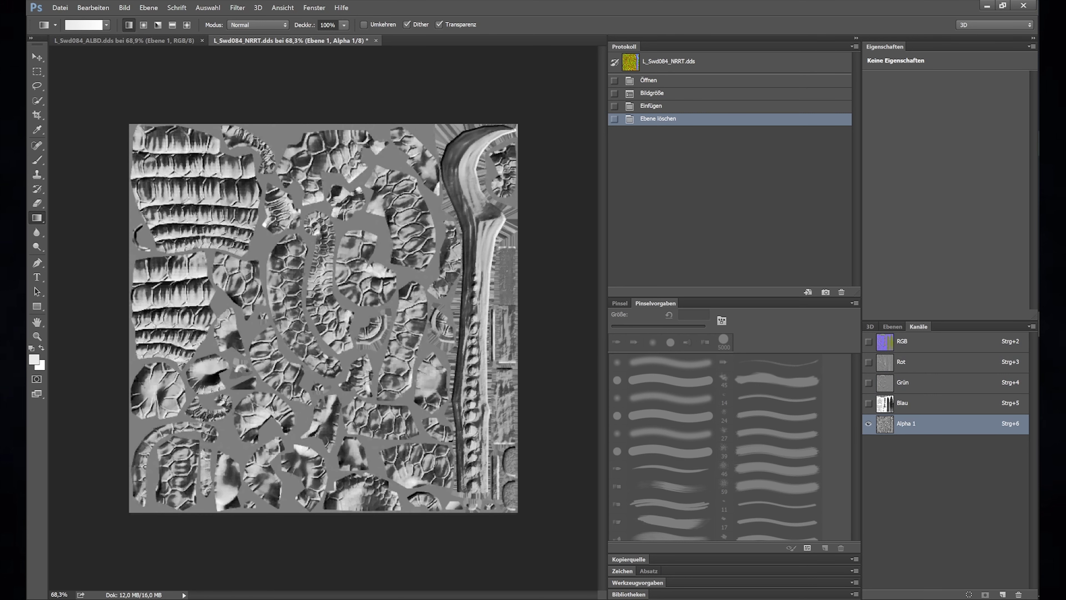
{"action": "mouse_move", "coordinate": [1053, 185]}
{"action": "left_click", "coordinate": [945, 195]}
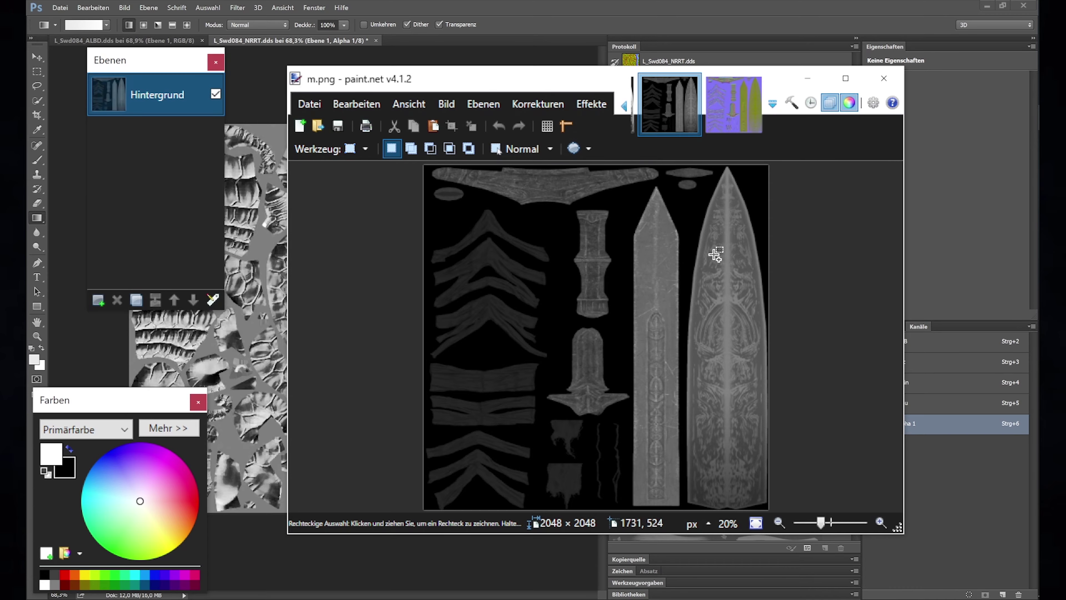
{"action": "key", "text": "ctrl+a"}
{"action": "key", "text": "ctrl+c"}
{"action": "key", "text": "alt+Tab"}
{"action": "key", "text": "ctrl+v"}
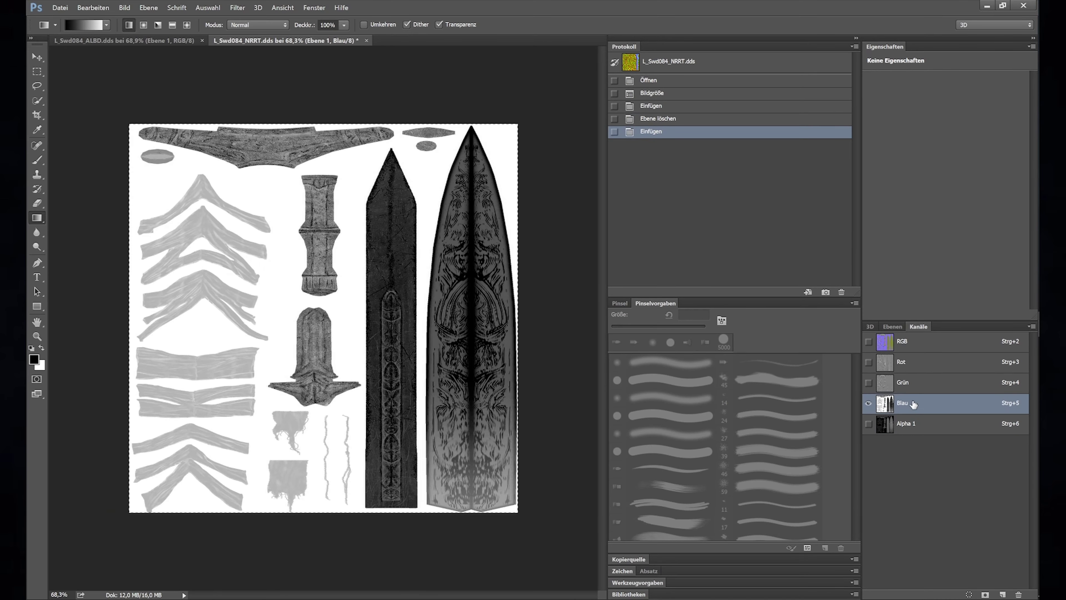
- Copy the NRRT texture's whole blue channel into a new 2048 × 2048 image in paint.net
{"action": "left_click", "coordinate": [917, 342]}
{"action": "left_click", "coordinate": [916, 402]}
{"action": "key", "text": "ctrl+d"}
{"action": "key", "text": "ctrl+a"}
{"action": "key", "text": "ctrl+c"}
{"action": "key", "text": "alt+Tab"}
{"action": "key", "text": "ctrl+alt+v"}
{"action": "key", "text": "ctrl+r"}
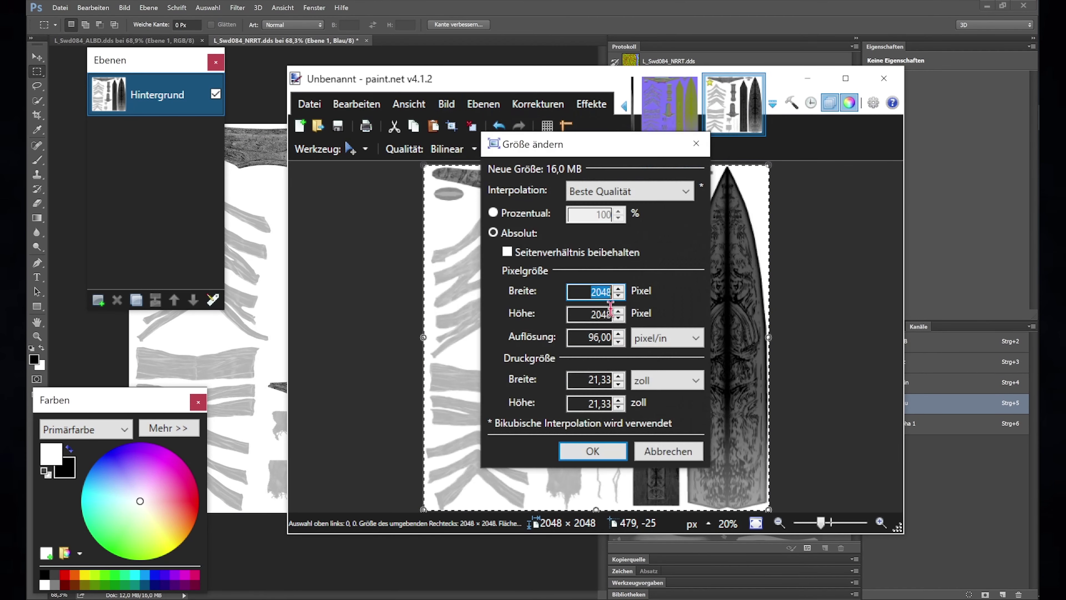
{"action": "left_click", "coordinate": [594, 451]}
- Lighten the copied blue-channel map in paint.net and paste it back into the NRRT texture's blue channel in Photoshop
{"action": "key", "text": "ctrl+shift+u"}
{"action": "left_click_drag", "start_coordinate": [247, 319], "coordinate": [284, 320]}
{"action": "left_click", "coordinate": [314, 354]}
{"action": "key", "text": "ctrl+c"}
{"action": "key", "text": "alt+Tab"}
{"action": "key", "text": "ctrl+v"}
- Return the NRRT texture to its RGB composite and save it as DDS with the MHR NRMR preset
{"action": "left_click", "coordinate": [933, 344]}
{"action": "key", "text": "ctrl+shift+s"}
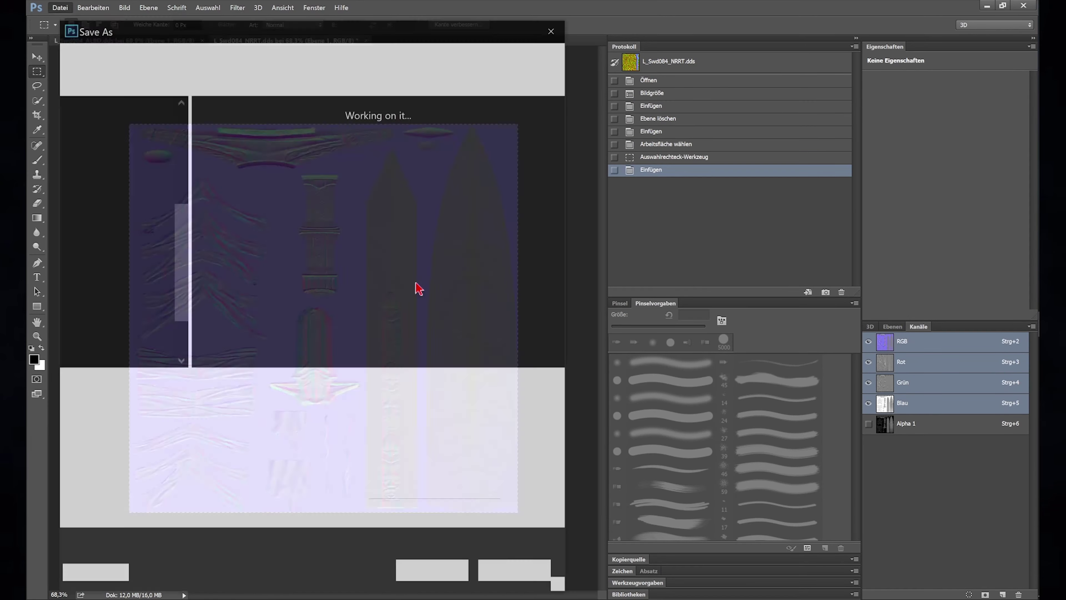
{"action": "left_click", "coordinate": [542, 111]}
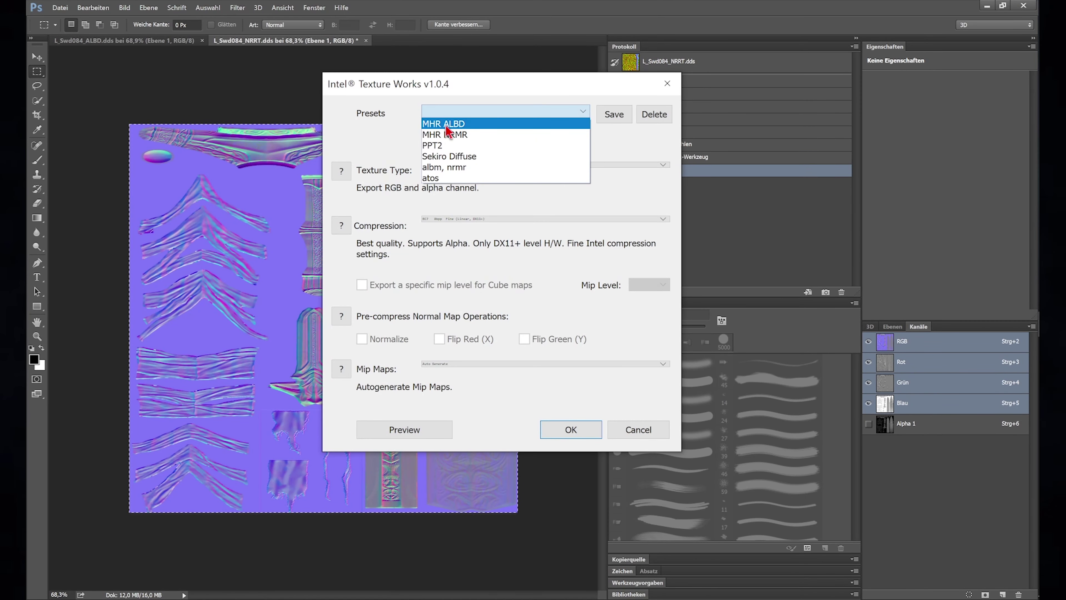
{"action": "left_click", "coordinate": [460, 136]}
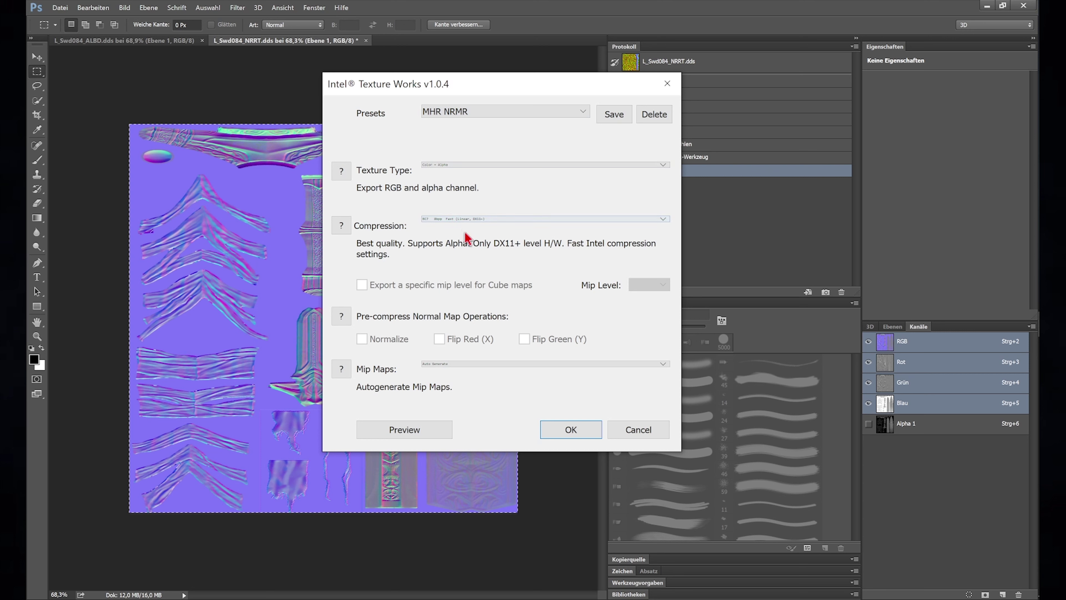
{"action": "left_click", "coordinate": [568, 423]}
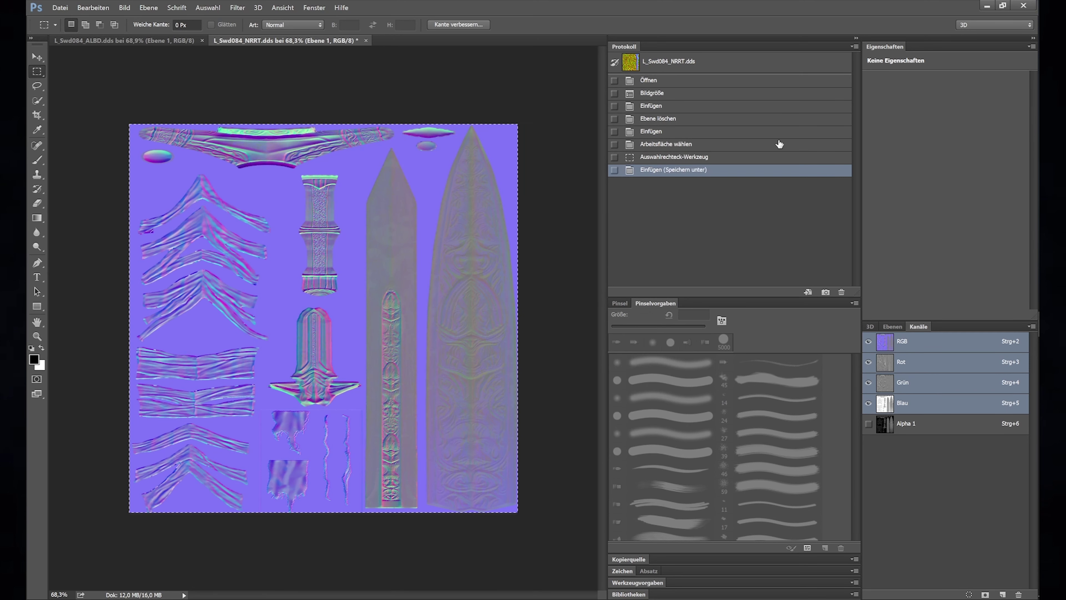
- Convert the six edited DDS files in the REtool folder to tex.28 with texture-conv-all-dds.bat
{"action": "left_click", "coordinate": [986, 6]}
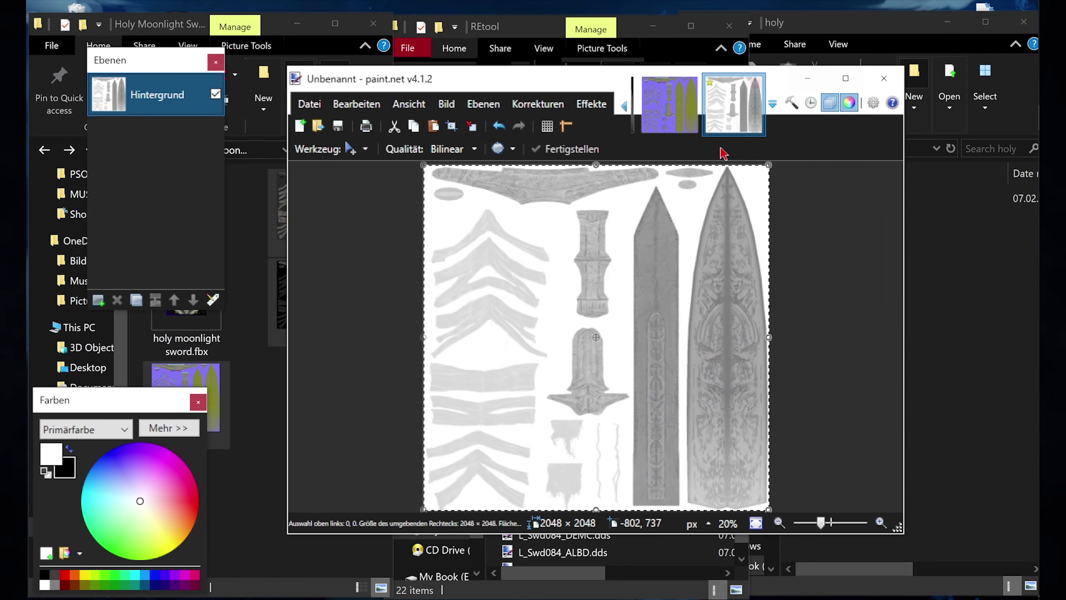
{"action": "left_click", "coordinate": [808, 79]}
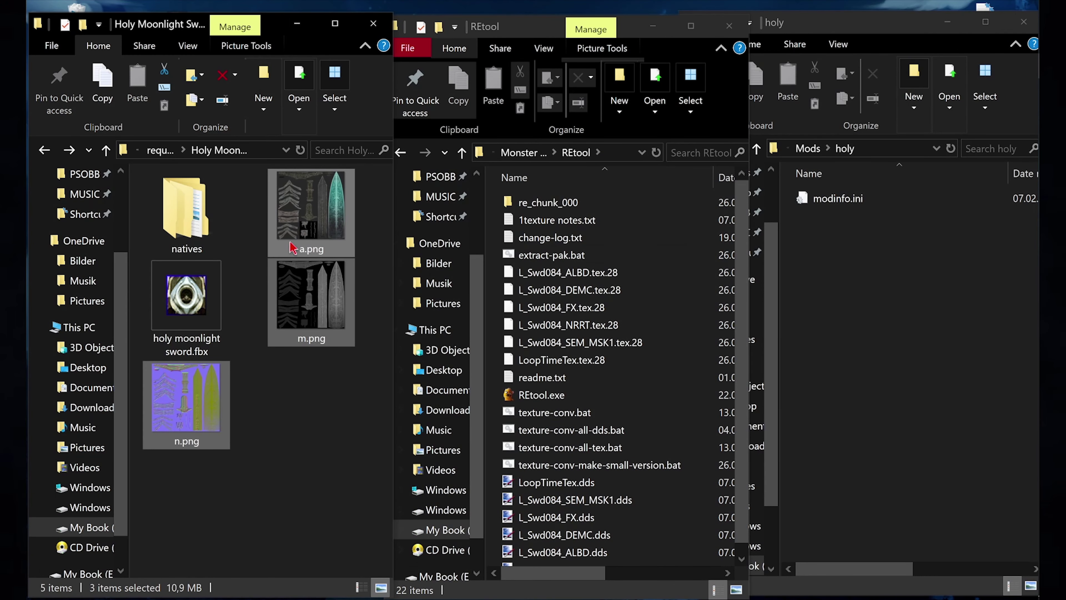
{"action": "scroll", "coordinate": [543, 414], "scroll_direction": "down", "scroll_amount": 1}
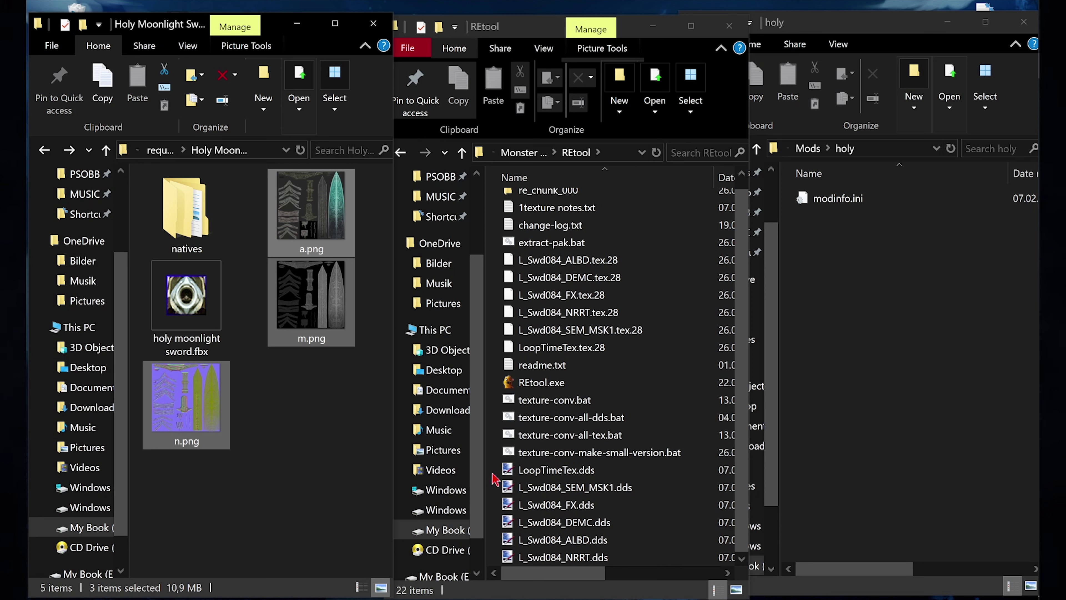
{"action": "left_click_drag", "start_coordinate": [493, 474], "coordinate": [570, 561]}
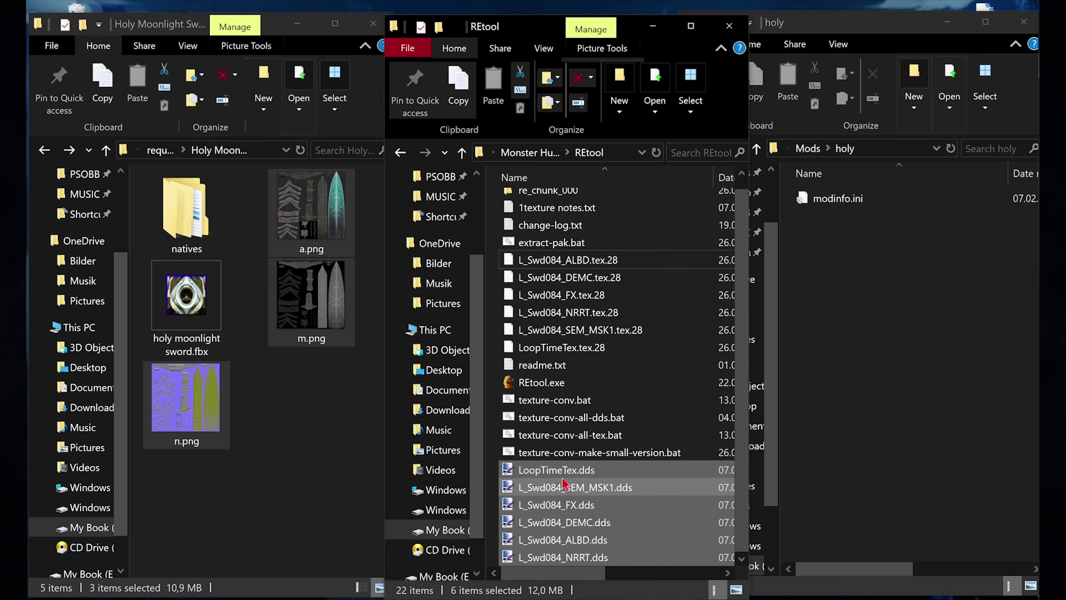
{"action": "left_click_drag", "start_coordinate": [560, 476], "coordinate": [564, 420]}
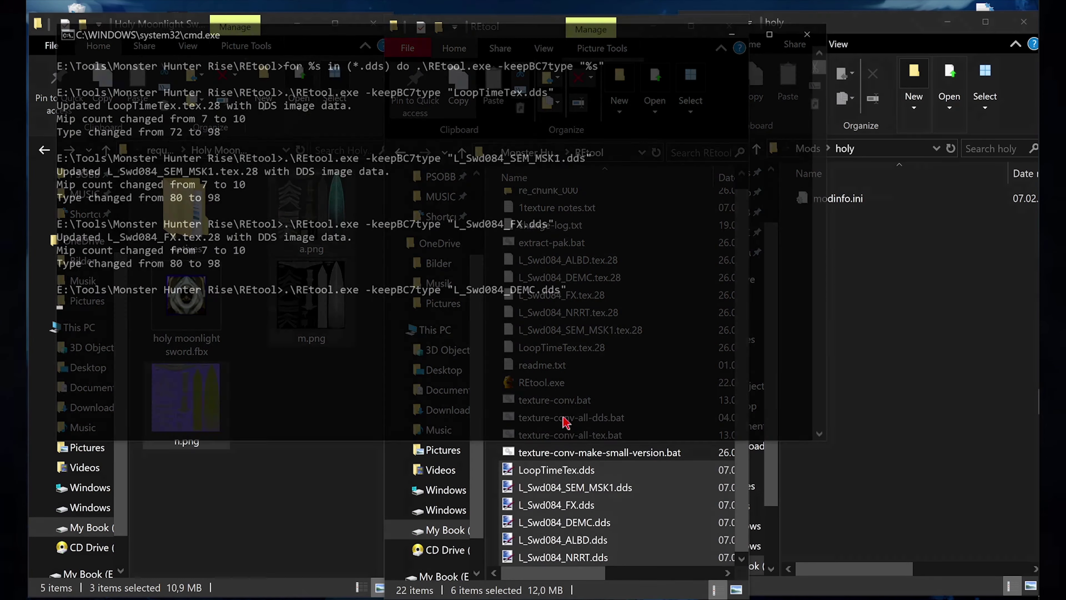
{"action": "key", "text": "Return"}
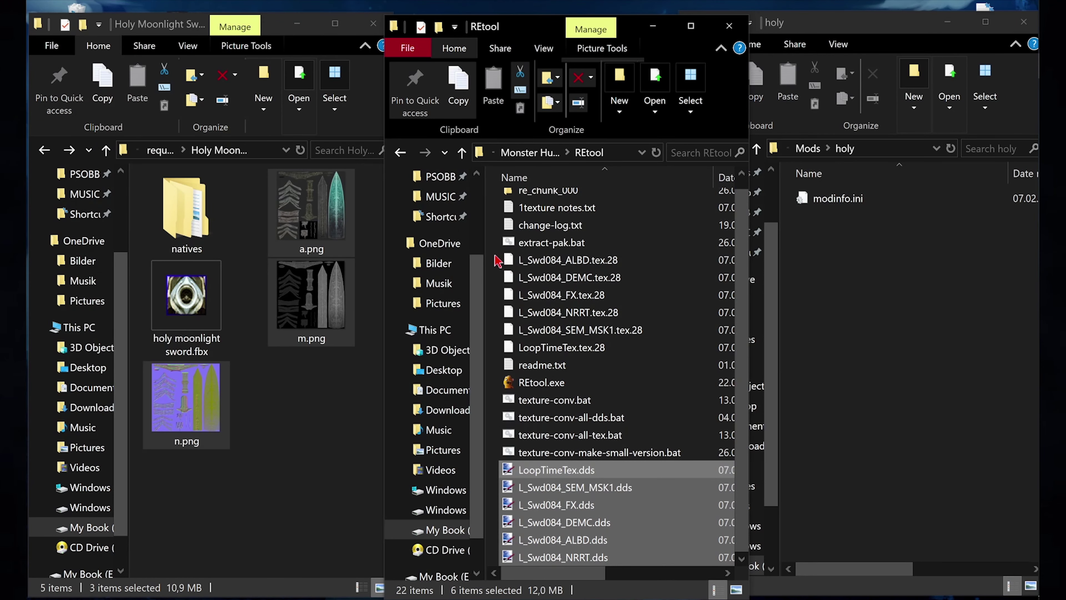
- Copy the six converted tex.28 files into the mod's streaming/weapon/LongSword/L_Swd084 folder, replacing the existing files
{"action": "left_click_drag", "start_coordinate": [495, 255], "coordinate": [557, 350]}
{"action": "double_click", "coordinate": [187, 214]}
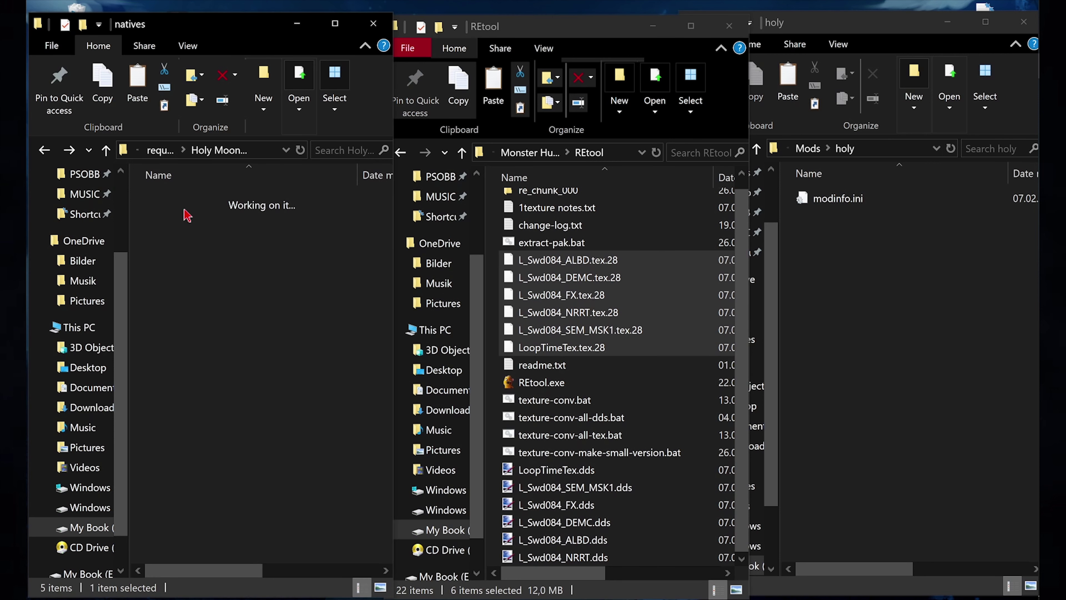
{"action": "double_click", "coordinate": [187, 210]}
{"action": "double_click", "coordinate": [187, 210]}
{"action": "double_click", "coordinate": [187, 209]}
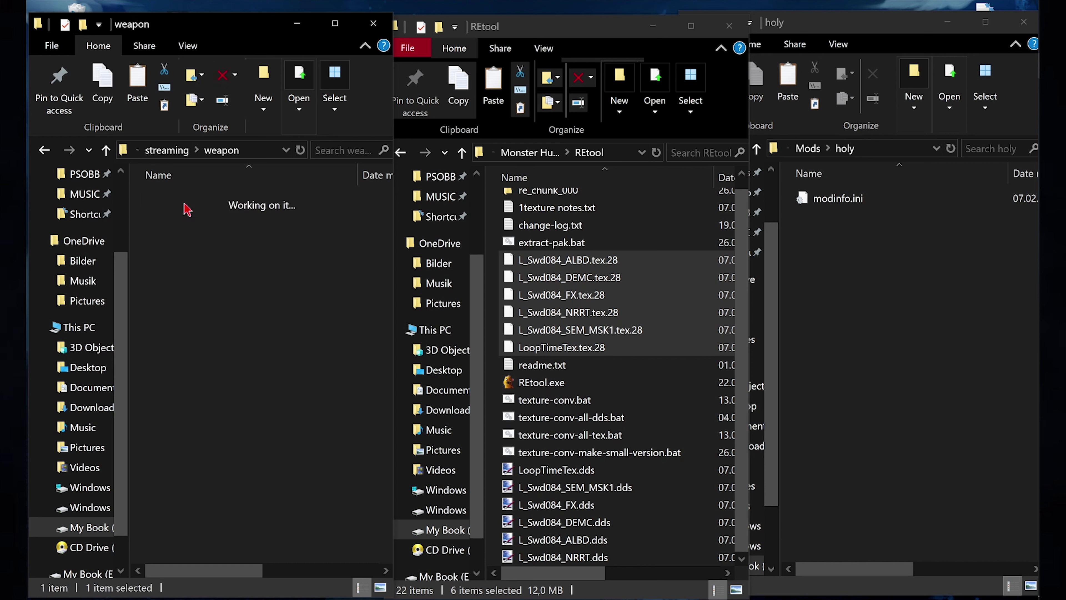
{"action": "double_click", "coordinate": [187, 208]}
{"action": "double_click", "coordinate": [187, 204]}
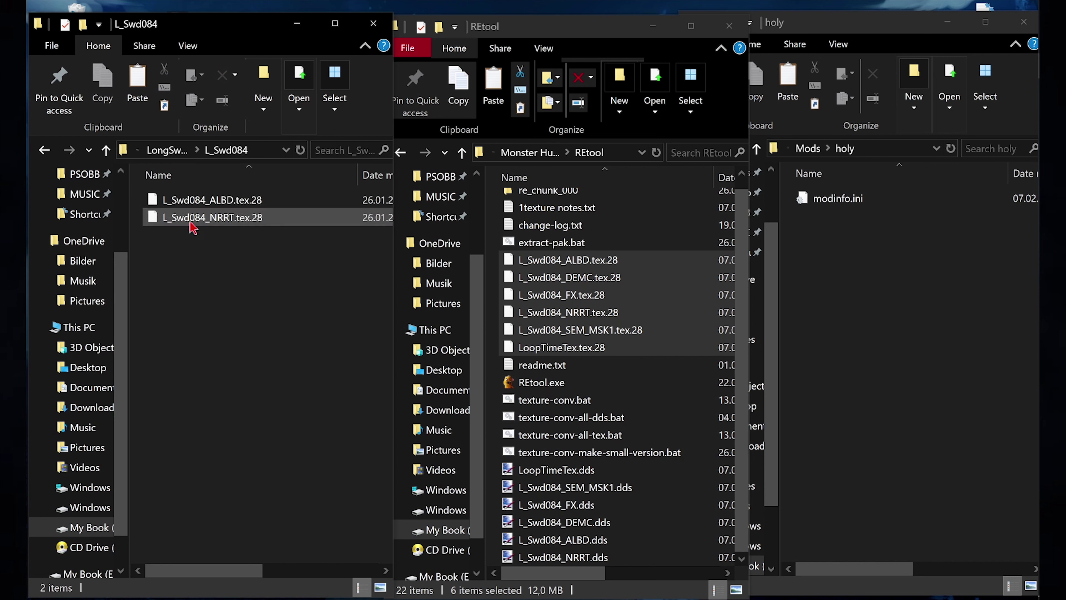
{"action": "left_click", "coordinate": [214, 296]}
{"action": "key", "text": "ctrl+v"}
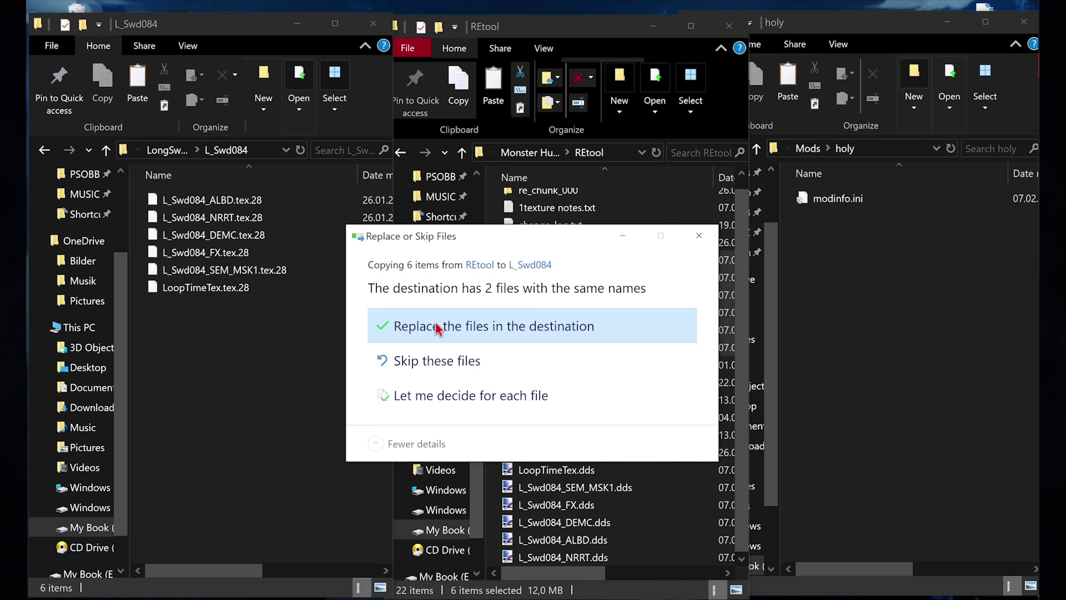
{"action": "left_click", "coordinate": [439, 327]}
- Paste the same six tex.28 files into the mod's STM/weapon/LongSword/L_Swd084 folder, replacing the existing files
{"action": "left_click", "coordinate": [106, 150]}
{"action": "left_click", "coordinate": [105, 150]}
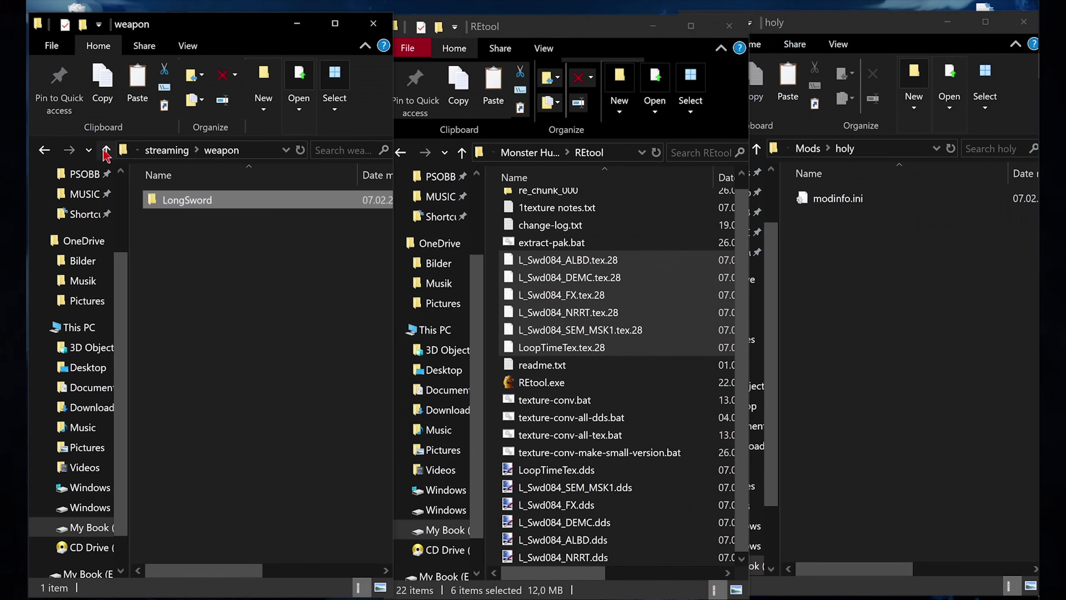
{"action": "left_click", "coordinate": [106, 150]}
{"action": "double_click", "coordinate": [179, 228]}
{"action": "double_click", "coordinate": [179, 204]}
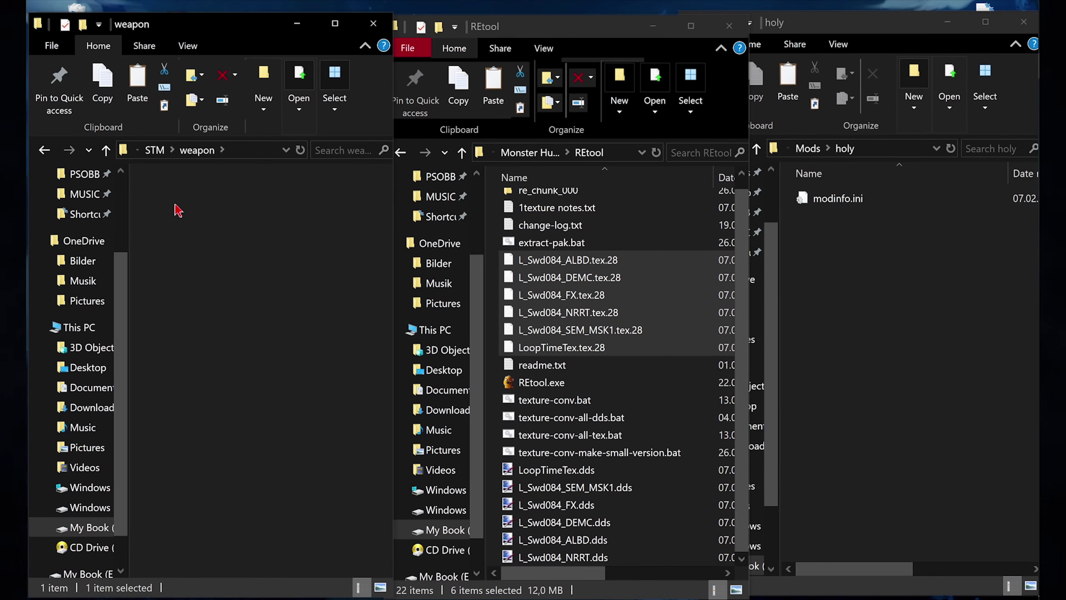
{"action": "double_click", "coordinate": [181, 201]}
{"action": "double_click", "coordinate": [207, 200]}
{"action": "key", "text": "ctrl+v"}
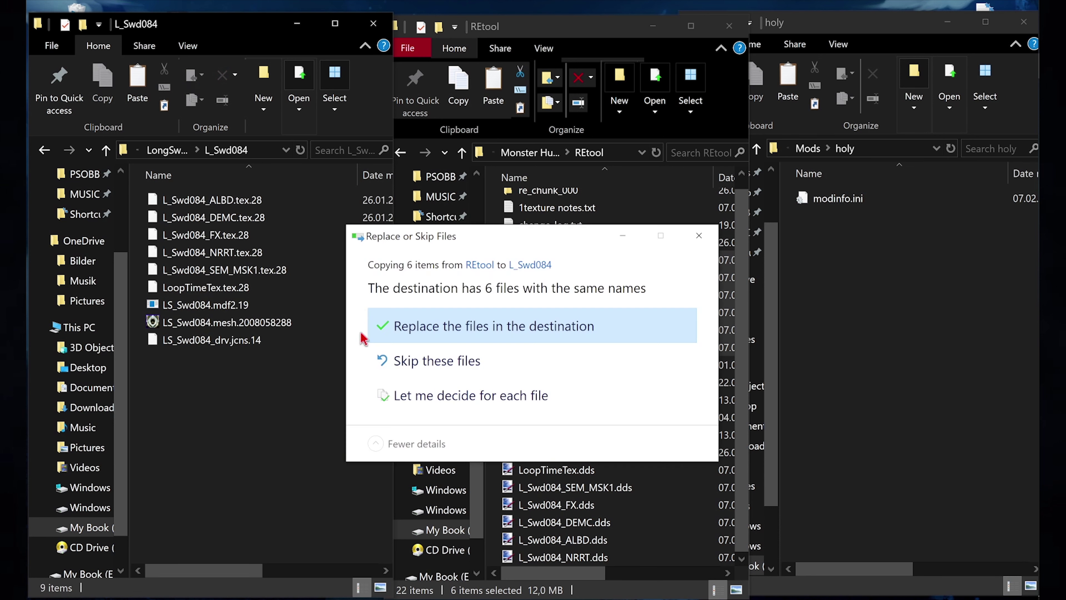
{"action": "left_click", "coordinate": [409, 326]}
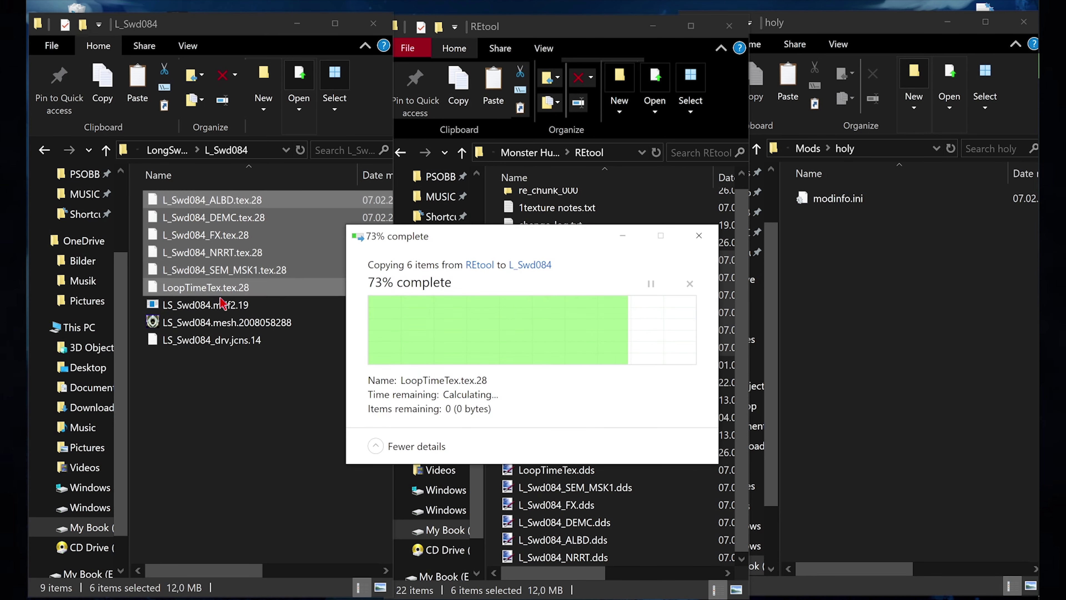
- Open LS_Swd084.mesh.2008058288 in Noesis and examine the retextured sword's handle, guard and blade
{"action": "left_click", "coordinate": [222, 324]}
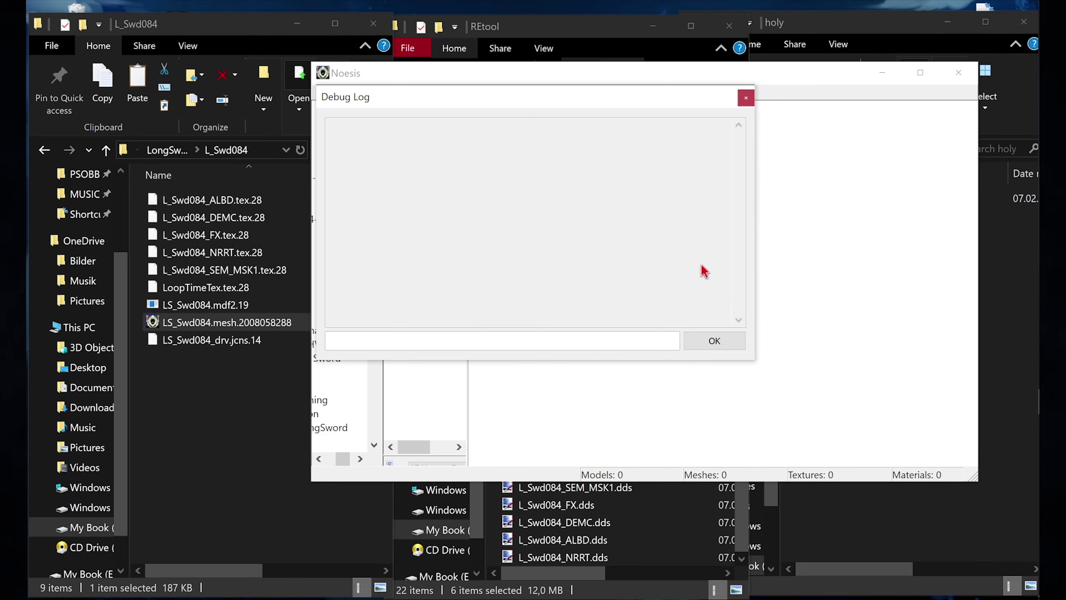
{"action": "left_click", "coordinate": [731, 302]}
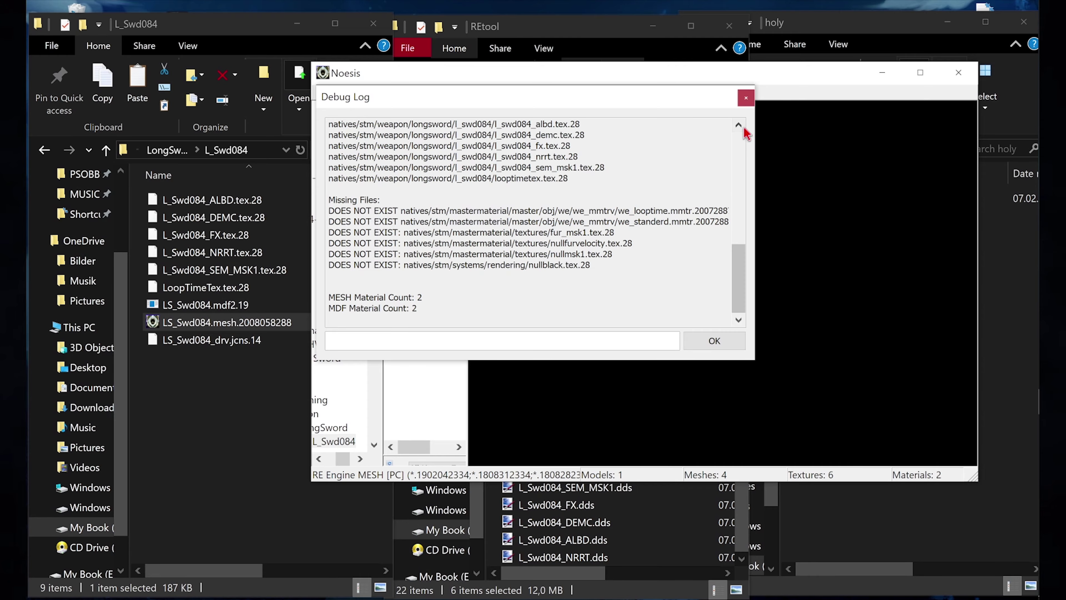
{"action": "left_click", "coordinate": [746, 97]}
{"action": "left_click_drag", "start_coordinate": [685, 235], "coordinate": [722, 285]}
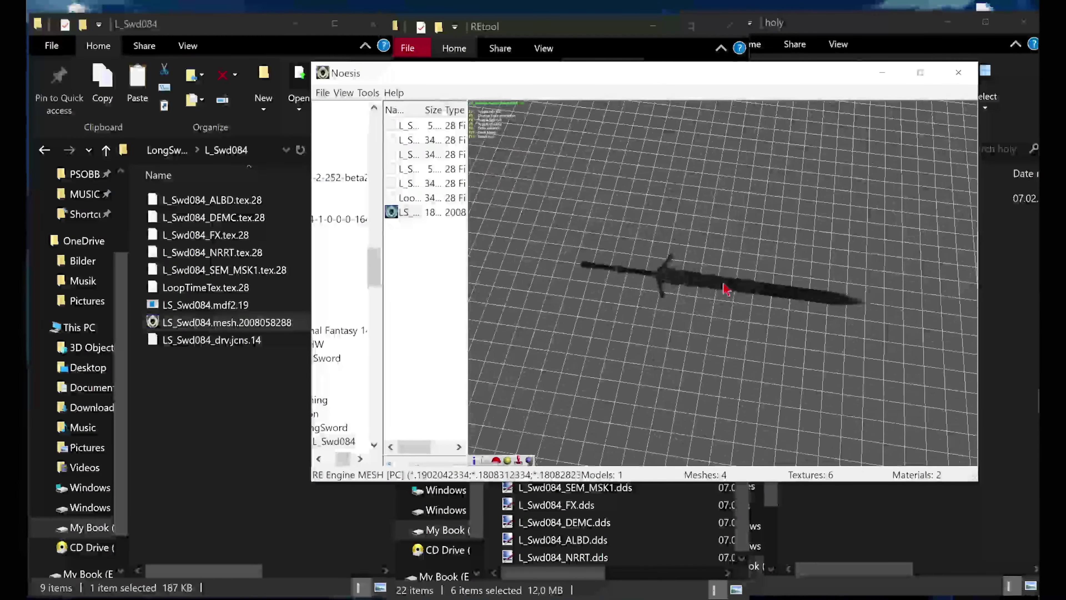
{"action": "scroll", "coordinate": [720, 268], "scroll_direction": "up", "scroll_amount": 3}
{"action": "scroll", "coordinate": [710, 272], "scroll_direction": "down", "scroll_amount": 1}
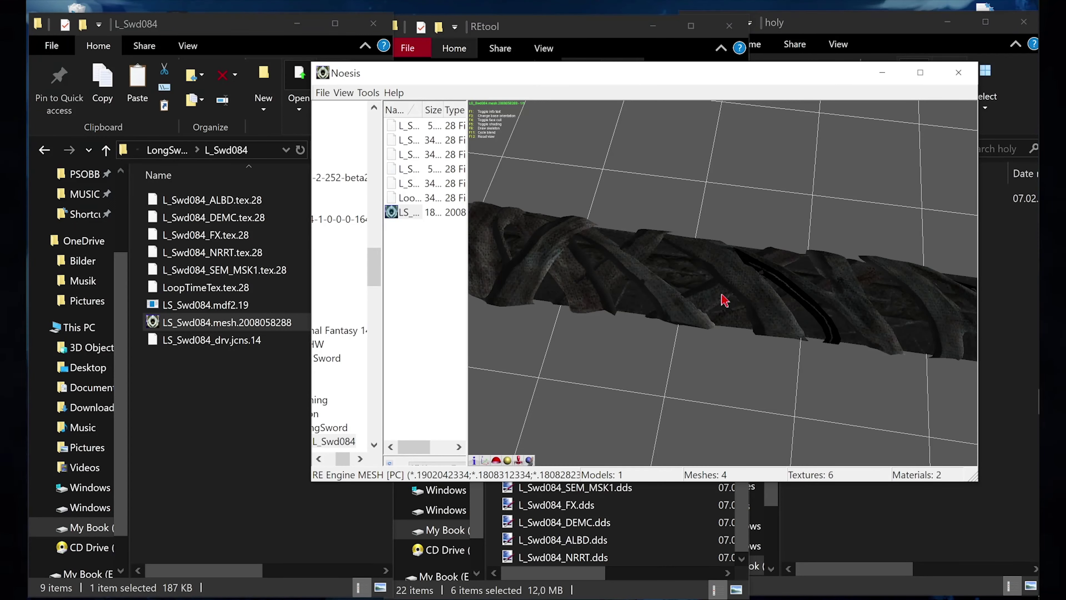
{"action": "mouse_move", "coordinate": [722, 295]}
{"action": "middle_mouse_down"}
{"action": "mouse_move", "coordinate": [546, 260]}
{"action": "mouse_move", "coordinate": [483, 227]}
{"action": "mouse_move", "coordinate": [673, 276]}
{"action": "middle_mouse_up"}
{"action": "middle_click_drag", "start_coordinate": [592, 268], "coordinate": [676, 273]}
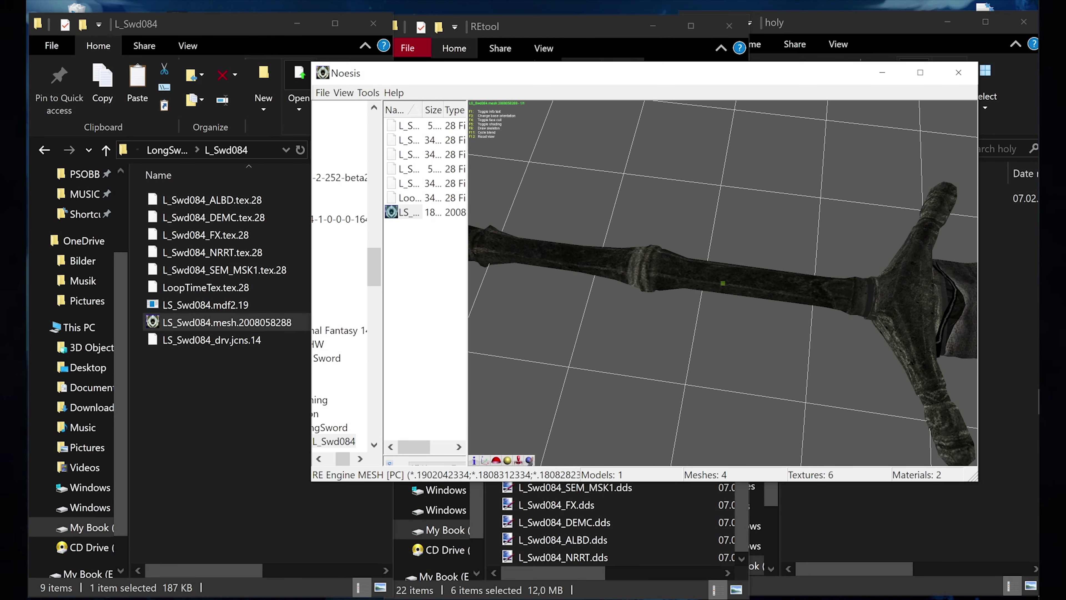
{"action": "right_click_drag", "start_coordinate": [723, 283], "coordinate": [723, 283]}
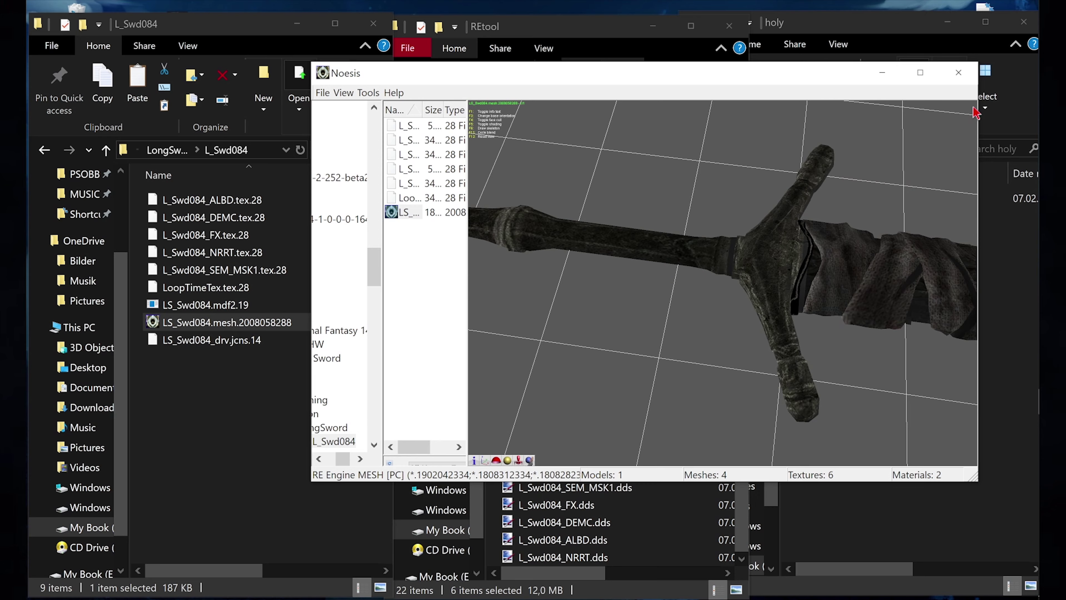
{"action": "left_click", "coordinate": [960, 74]}
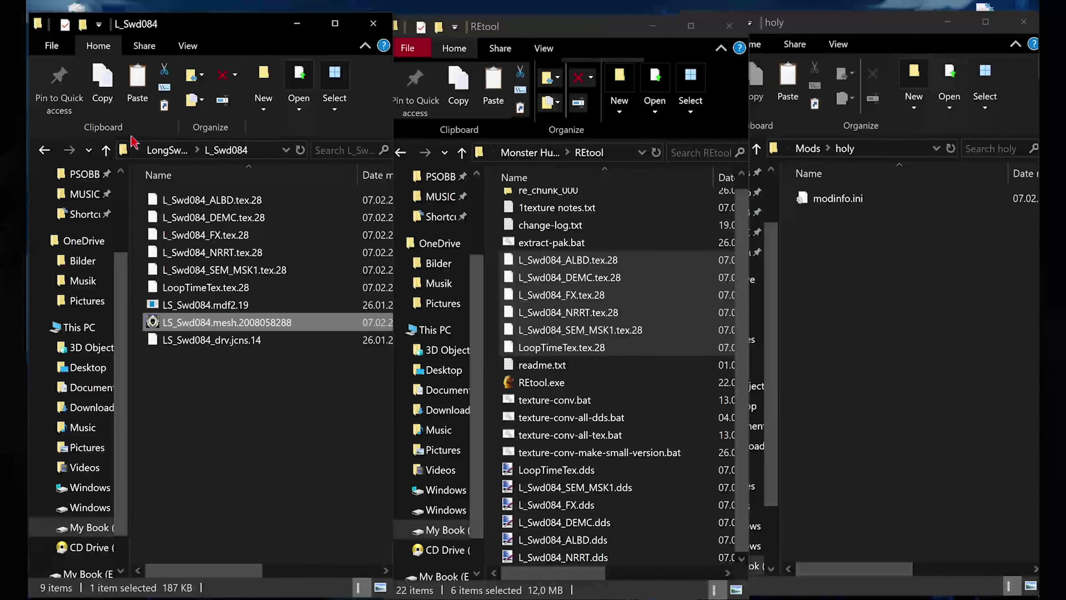
- Copy the natives folder from the Holy Moonlight Sword folder into the mod manager's Mods/holy folder
{"action": "left_click", "coordinate": [104, 154]}
{"action": "left_click", "coordinate": [104, 154]}
{"action": "left_click", "coordinate": [105, 154]}
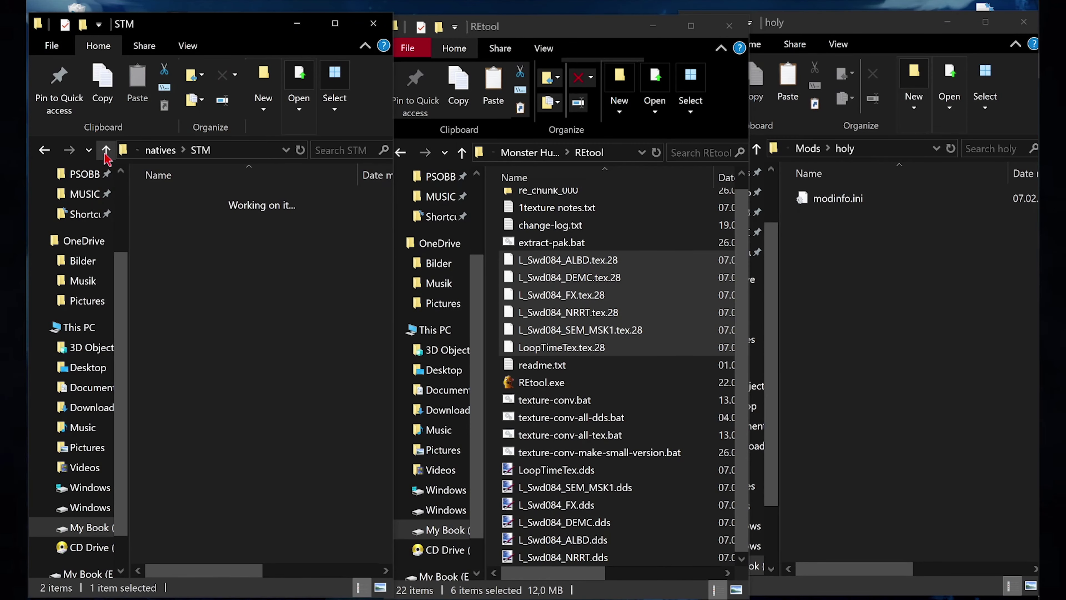
{"action": "left_click", "coordinate": [104, 154]}
{"action": "left_click", "coordinate": [105, 151]}
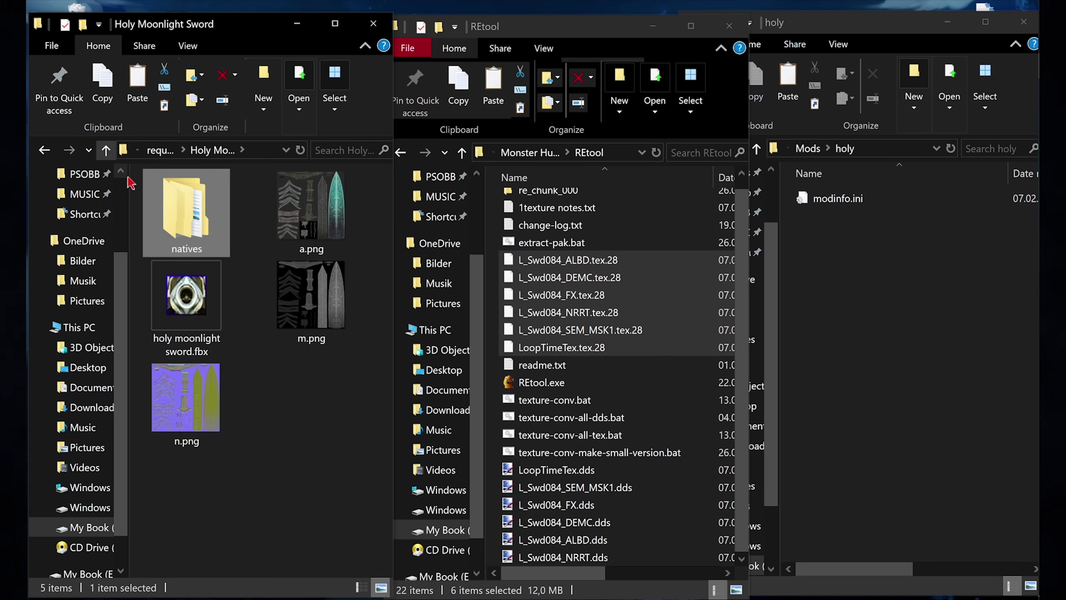
{"action": "left_click", "coordinate": [886, 281]}
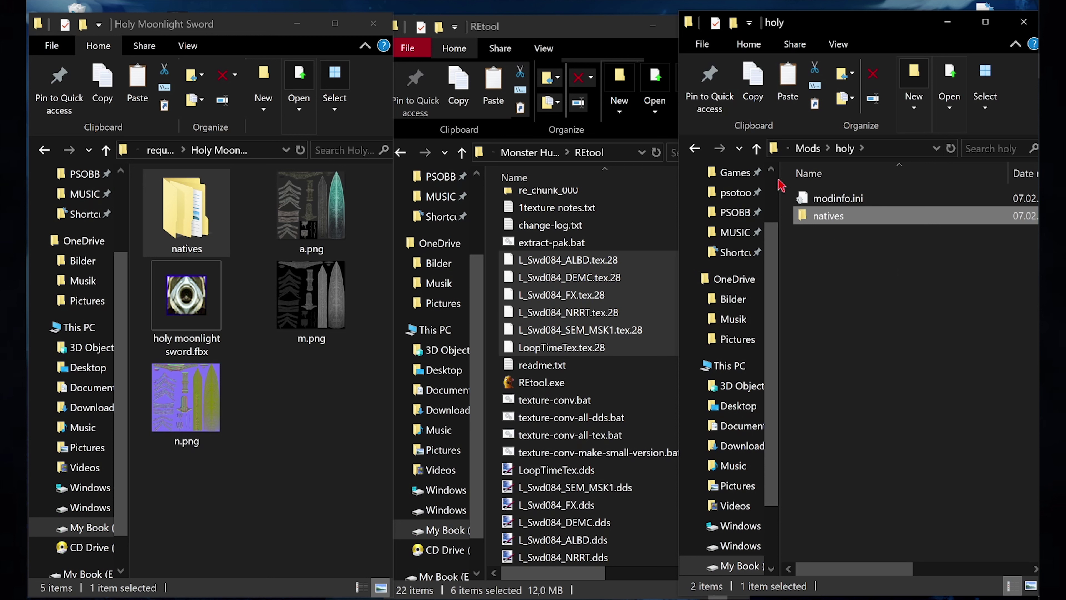
- Launch Fluffy Manager 5000 from its program folder and refresh the Monster Hunter Rise mod list
{"action": "left_click", "coordinate": [757, 149]}
{"action": "left_click", "coordinate": [757, 150]}
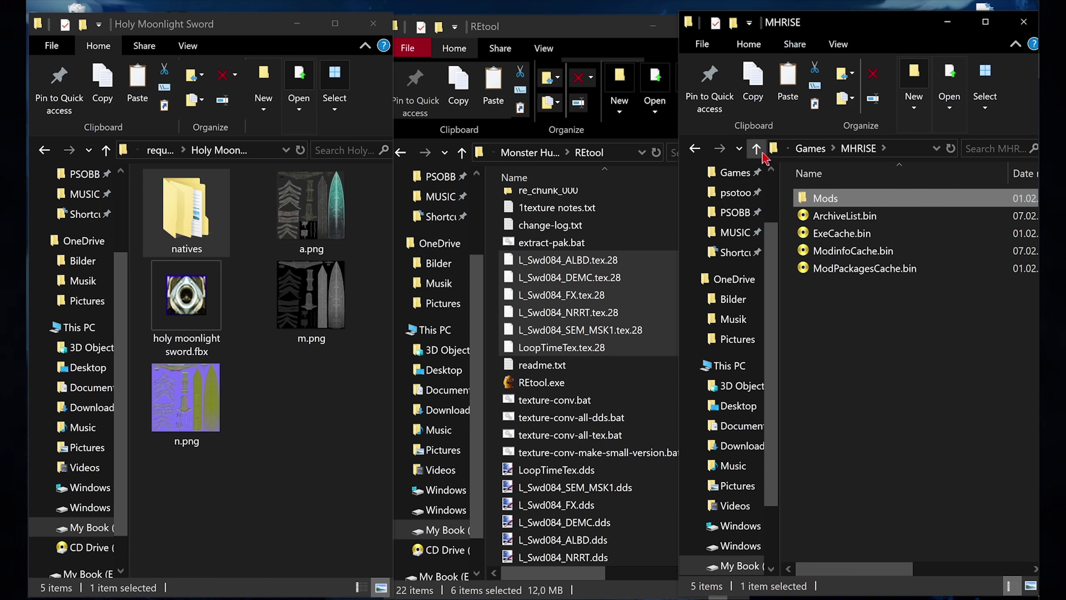
{"action": "left_click", "coordinate": [758, 149]}
{"action": "left_click", "coordinate": [762, 152]}
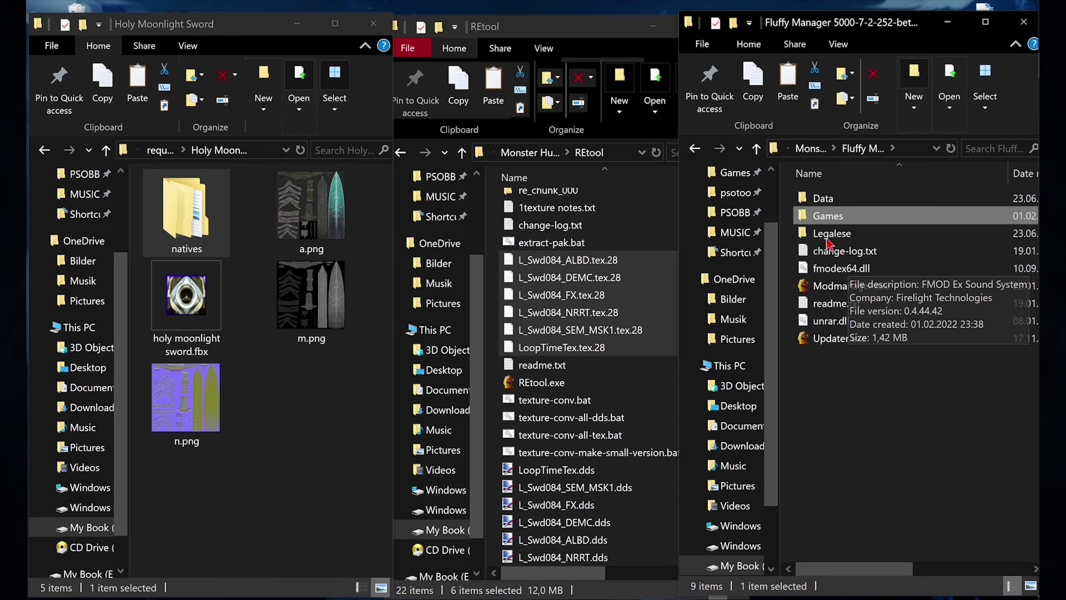
{"action": "double_click", "coordinate": [850, 287]}
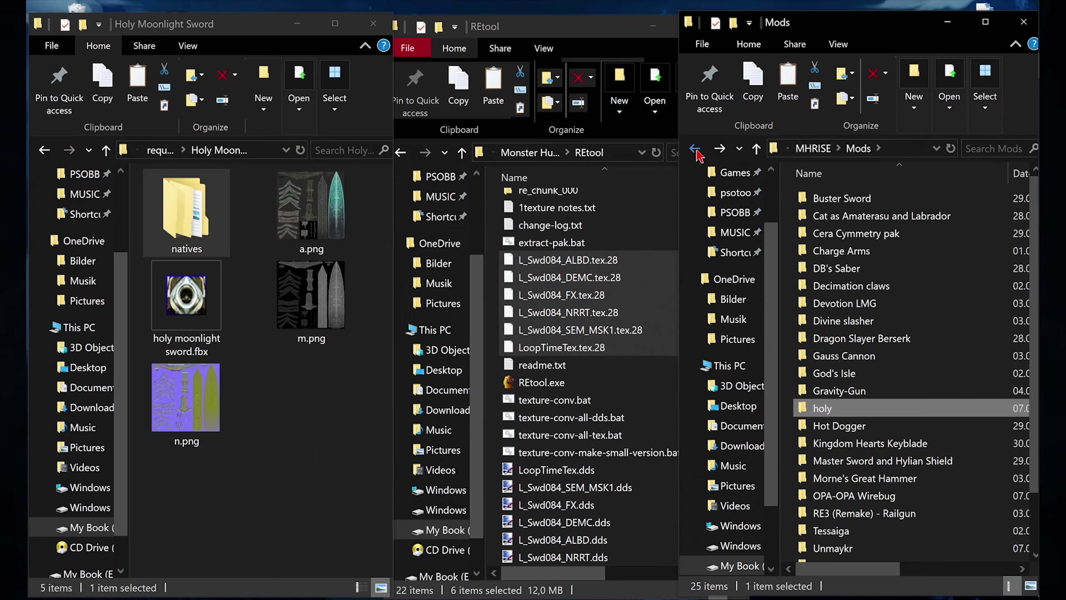
{"action": "double_click", "coordinate": [821, 405]}
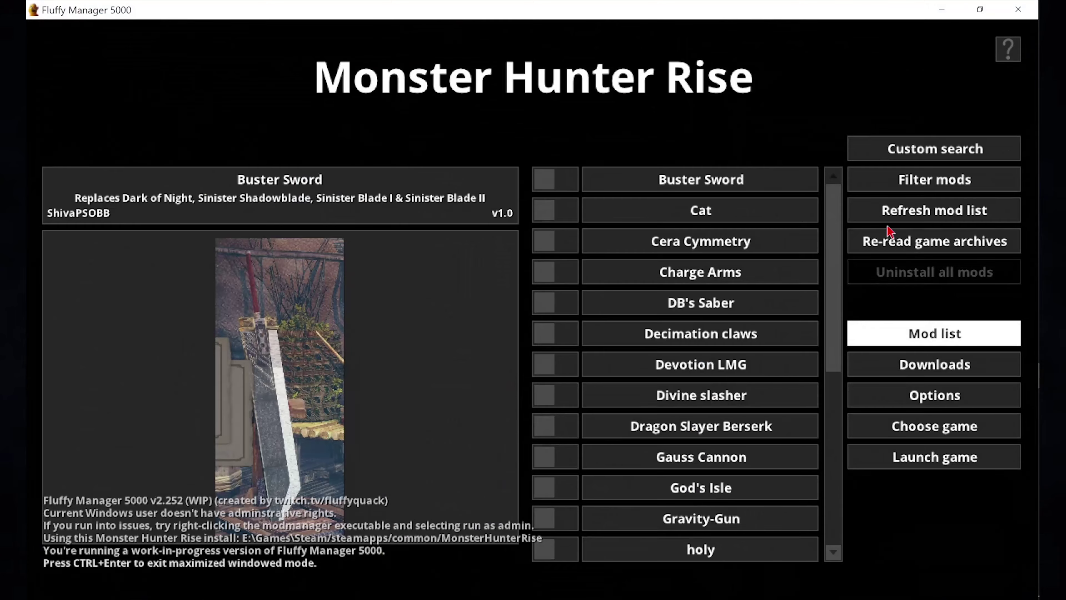
{"action": "left_click", "coordinate": [891, 210]}
{"action": "left_click", "coordinate": [891, 210]}
{"action": "scroll", "coordinate": [692, 397], "scroll_direction": "down", "scroll_amount": 5}
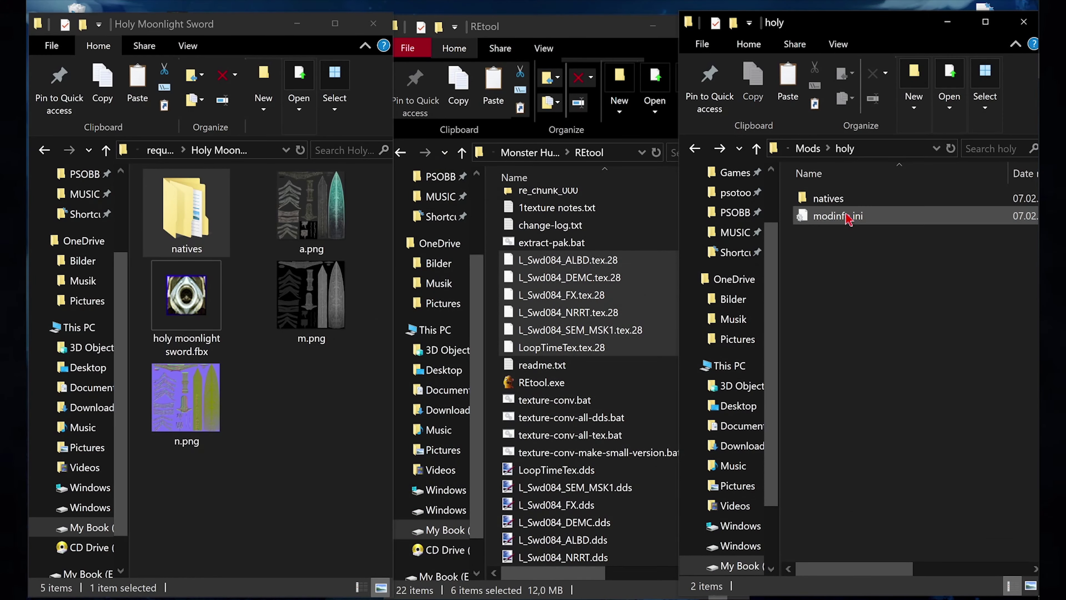
- Review the holy mod's modinfo.ini in Notepad and install the mod in Fluffy Manager 5000
{"action": "double_click", "coordinate": [847, 217]}
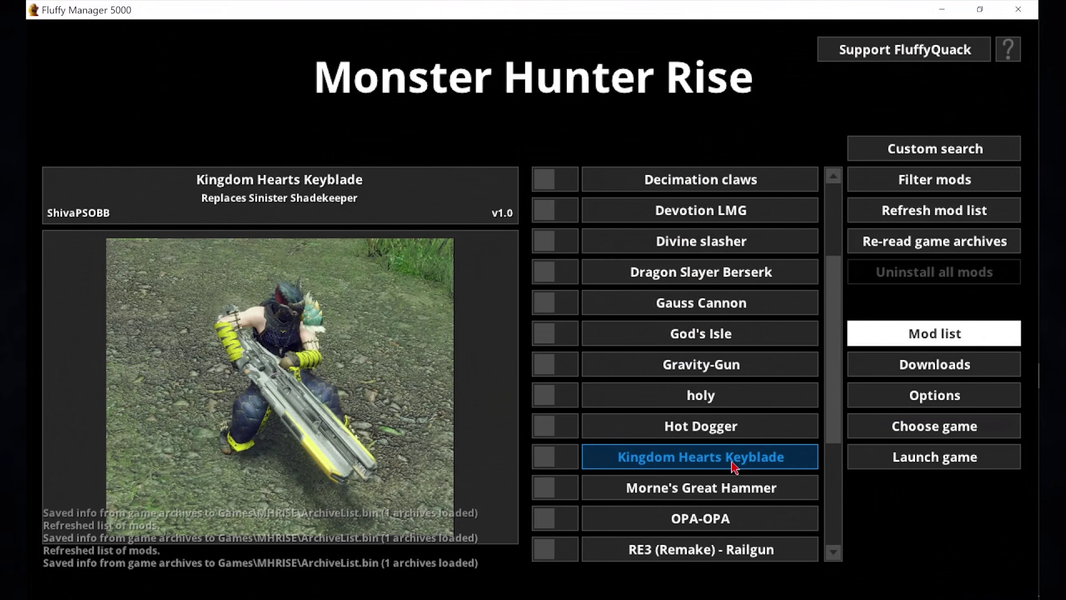
{"action": "left_click", "coordinate": [710, 397]}
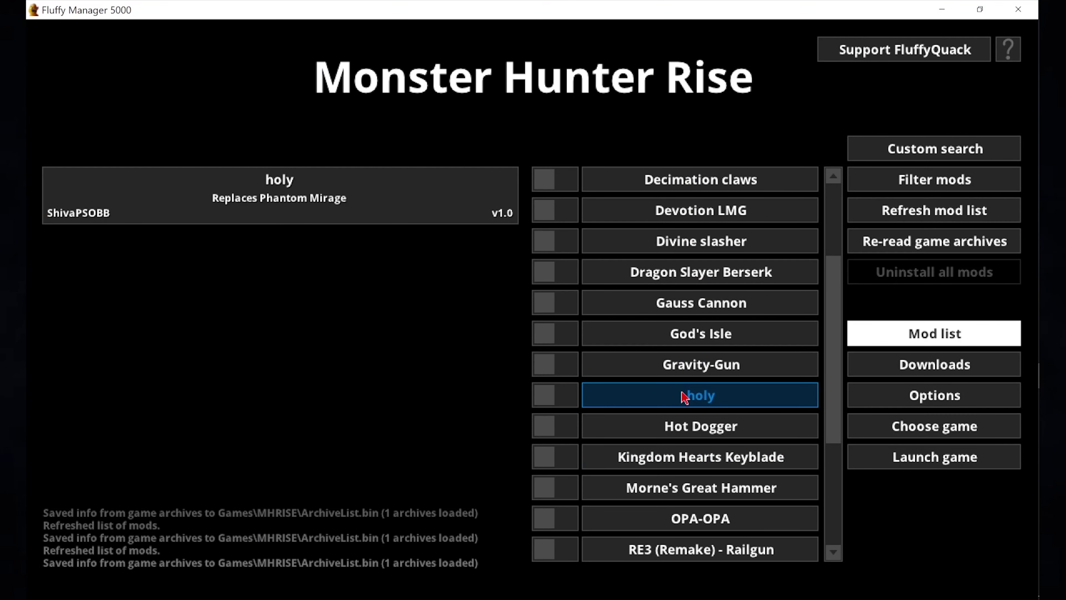
{"action": "double_click", "coordinate": [684, 397]}
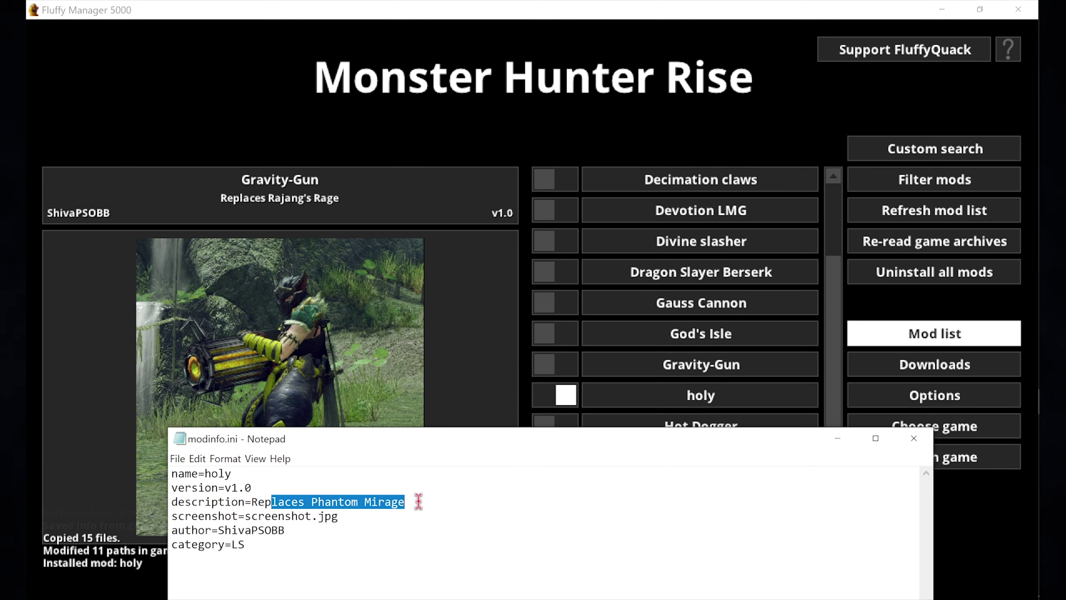
{"action": "left_click", "coordinate": [399, 205]}
{"action": "left_click", "coordinate": [735, 397]}
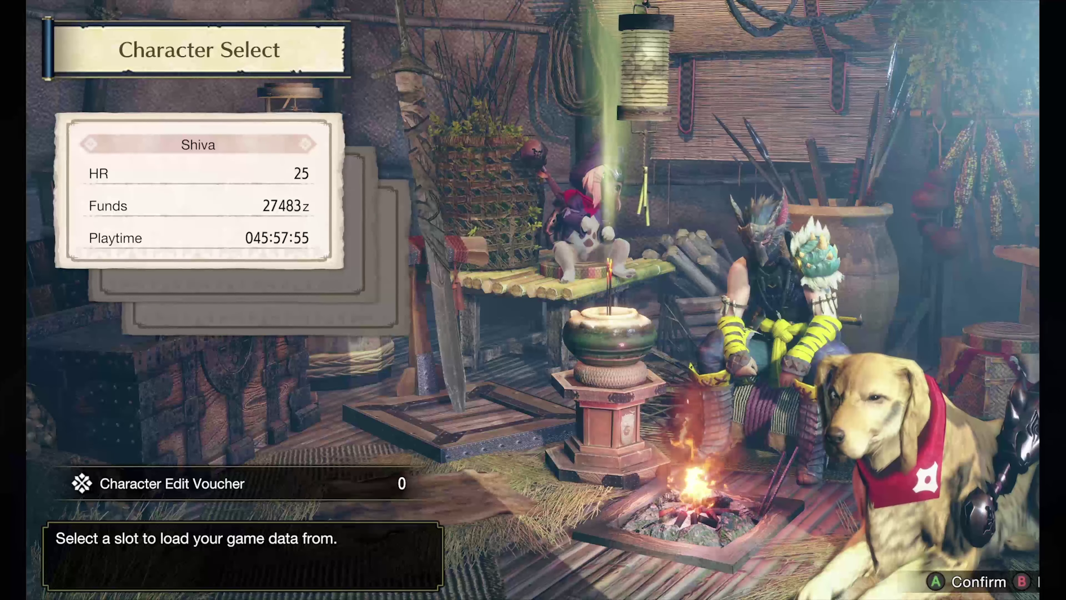
{"action": "key", "text": "Return"}
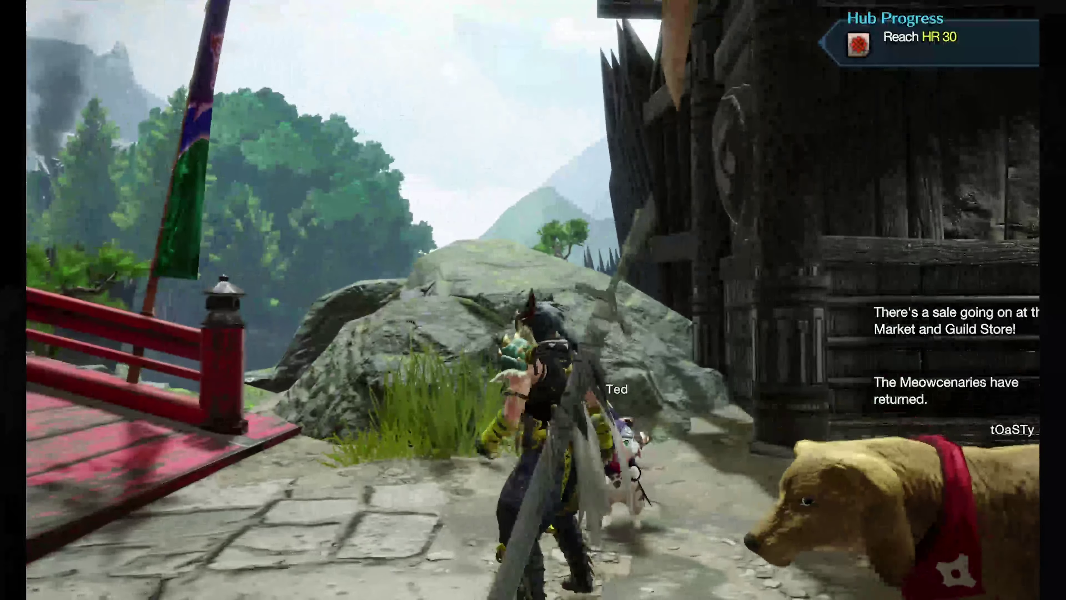
{"action": "key", "text": "w"}
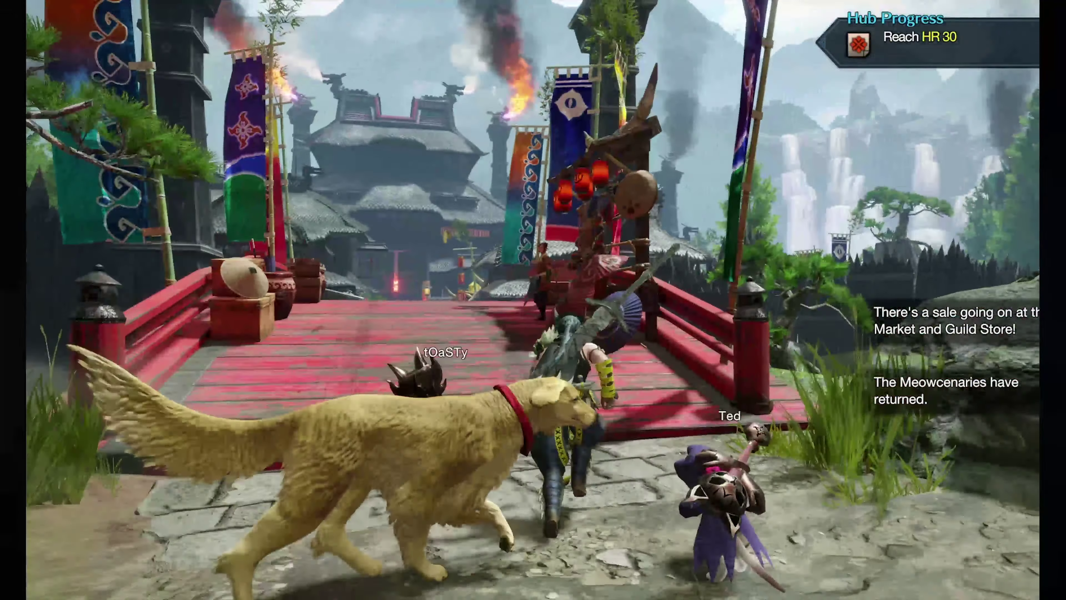
{"action": "key", "text": "w"}
{"action": "key", "text": "q"}
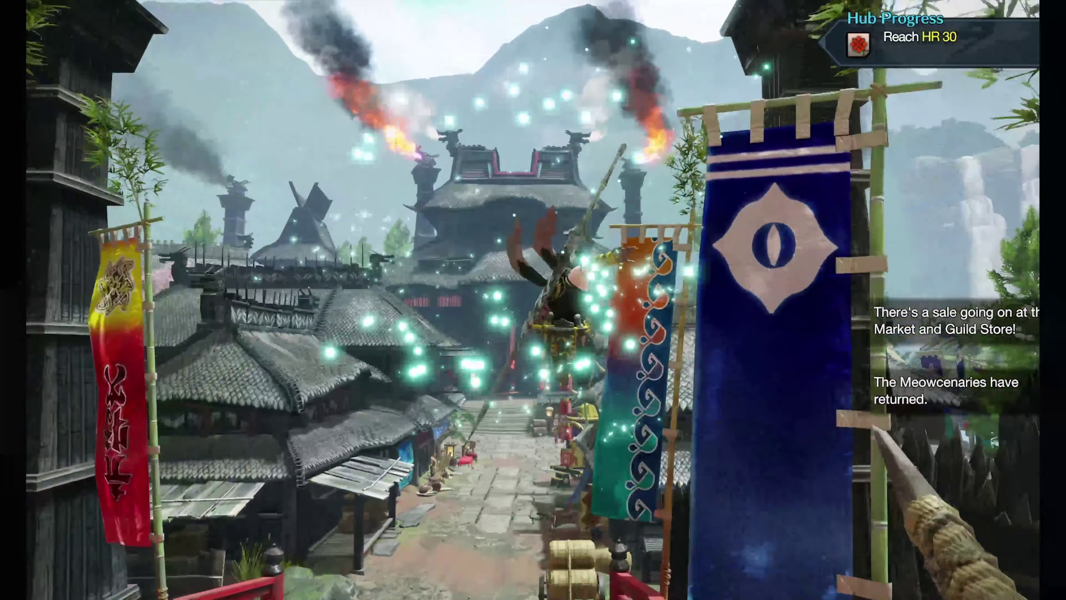
{"action": "key", "text": "w"}
{"action": "key", "text": "q"}
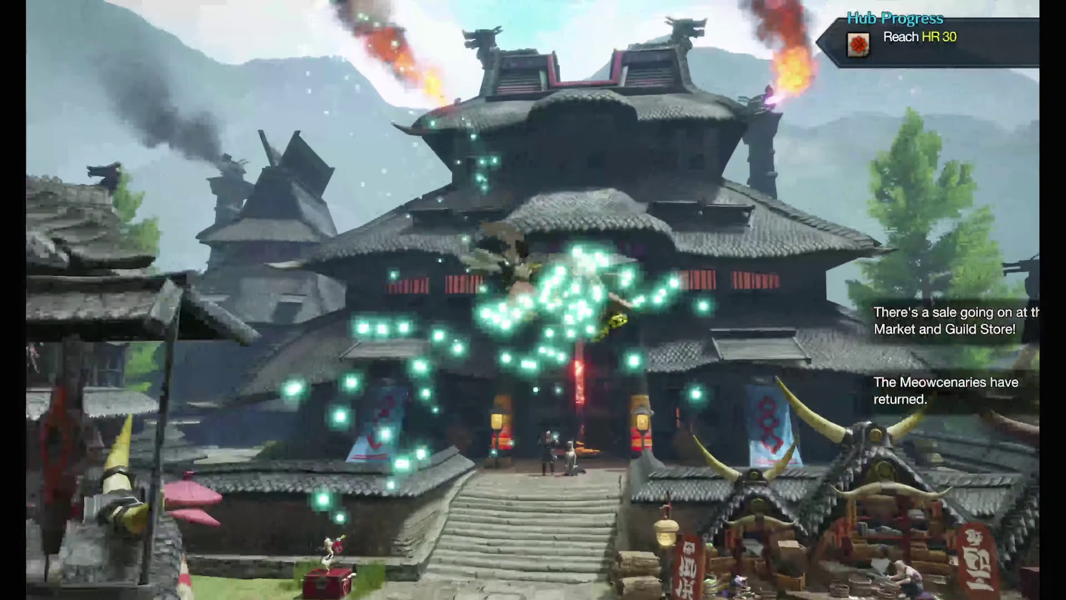
{"action": "key", "text": "w"}
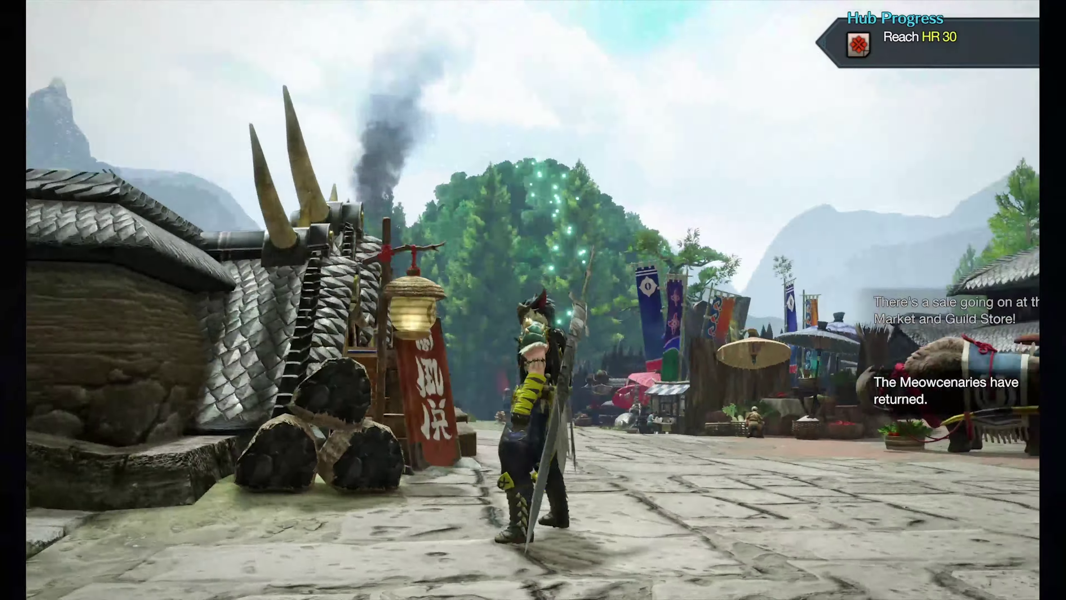
{"action": "key", "text": "w"}
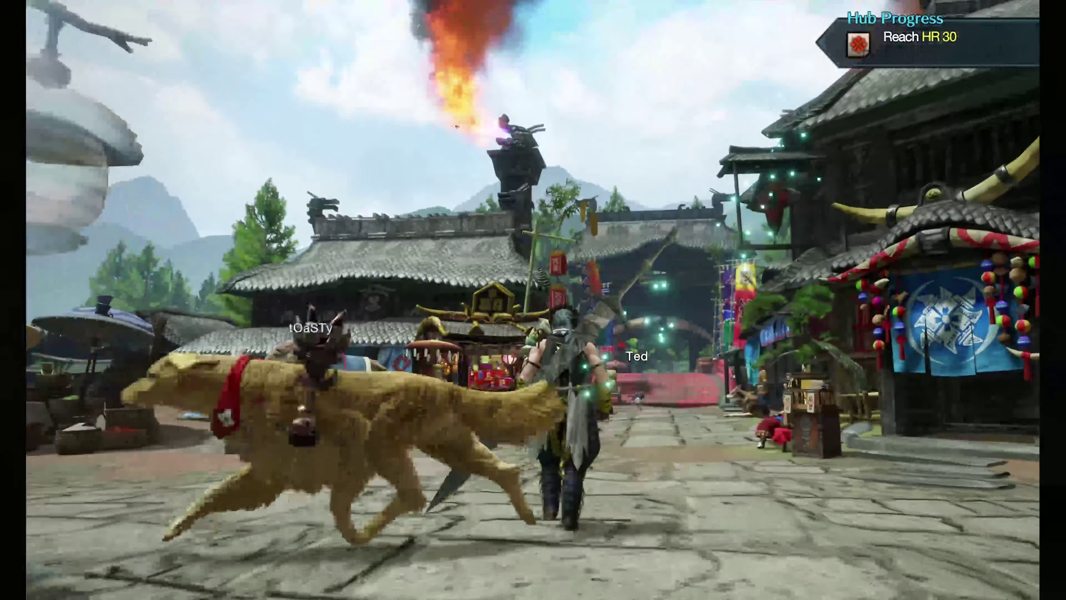
{"action": "key", "text": "w"}
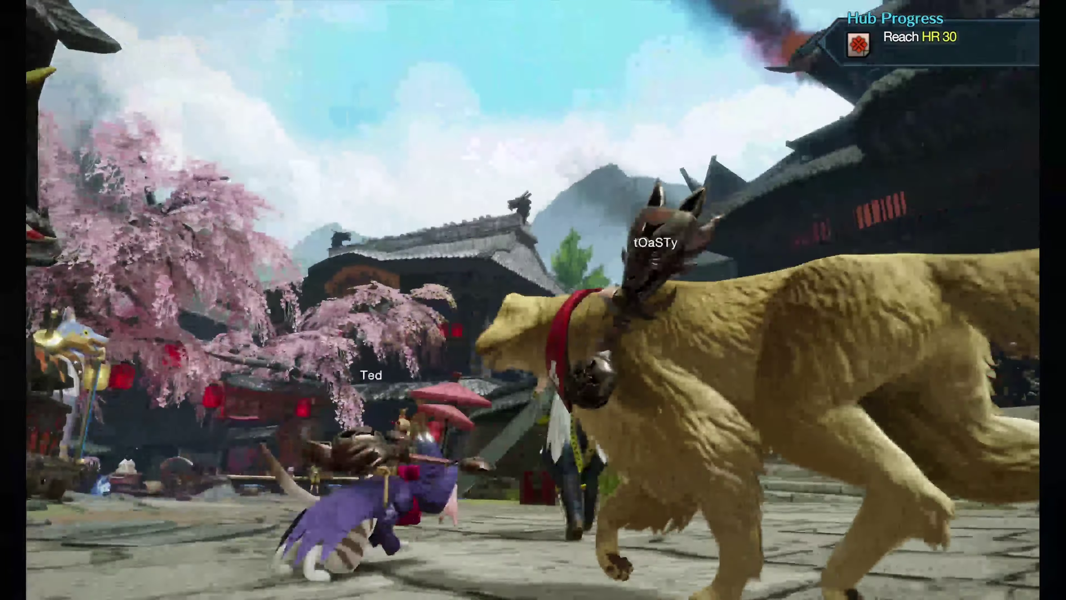
{"action": "key", "text": "w"}
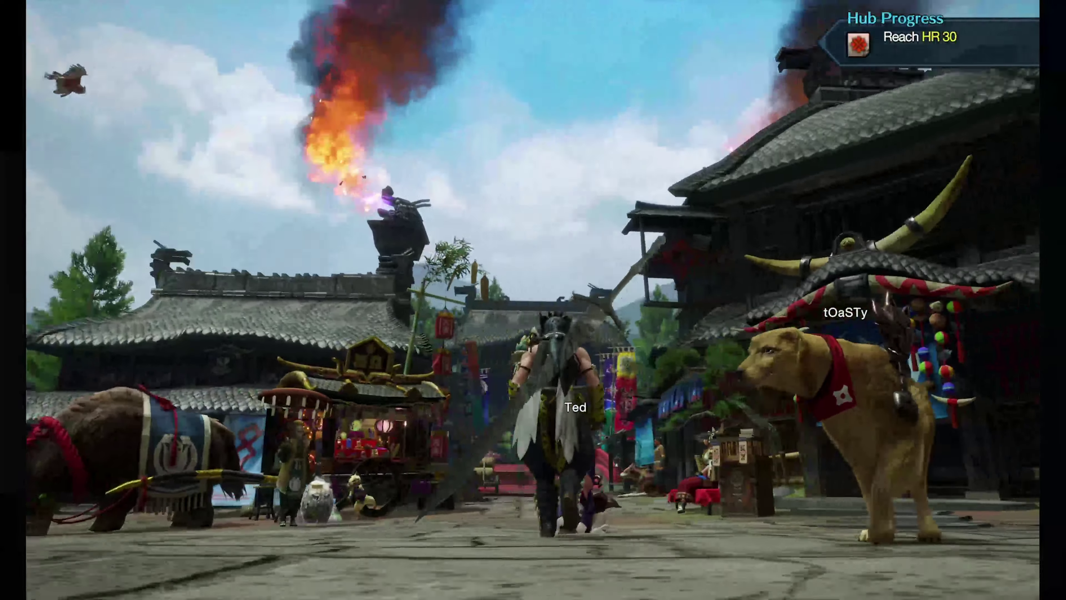
{"action": "key", "text": "w"}
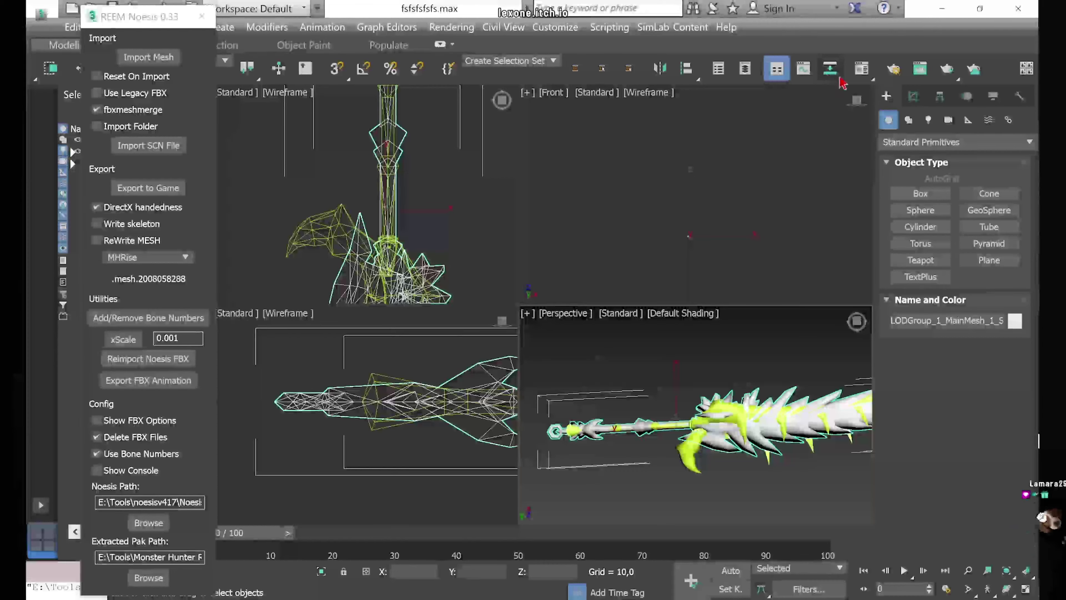
- Show the sword's hierarchy in 3ds Max's Schematic View and set REEM Noesis's xScale value to 0.5
{"action": "left_click", "coordinate": [830, 69]}
{"action": "middle_click_drag", "start_coordinate": [425, 143], "coordinate": [511, 154]}
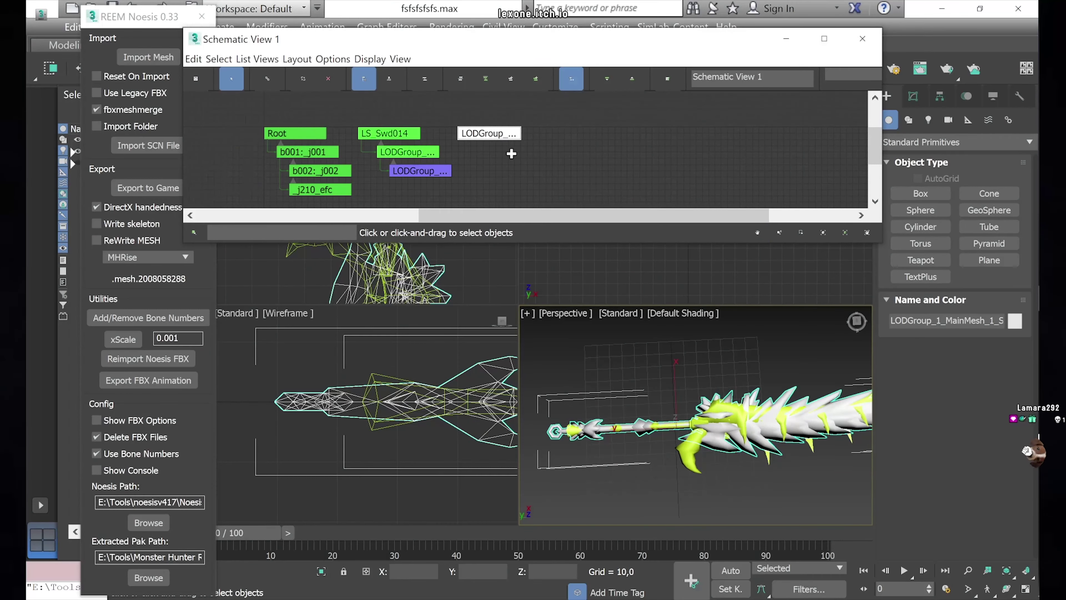
{"action": "left_click", "coordinate": [185, 338]}
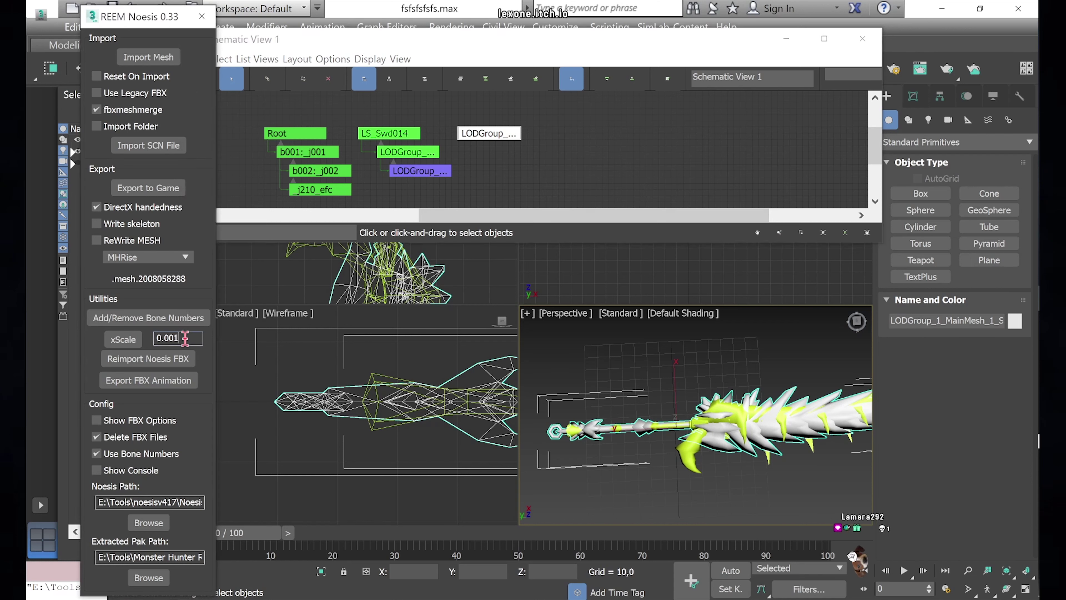
{"action": "key", "text": "BackSpace"}
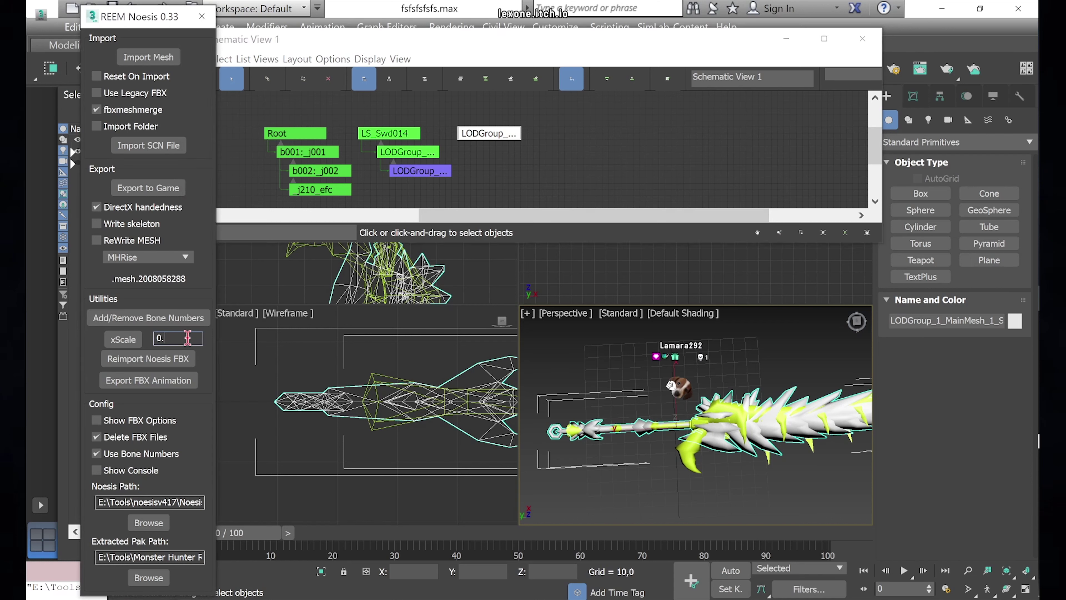
{"action": "left_click", "coordinate": [123, 340]}
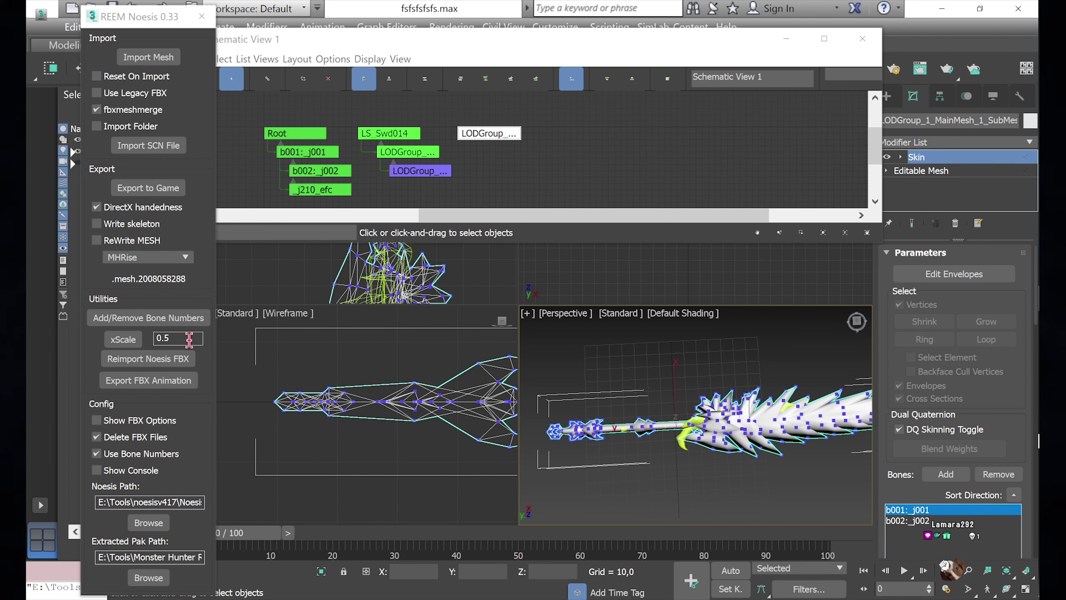
- Export the sword to the game with REEM Noesis, choosing LS_Swd014.mesh.2008058288 in the L_Swd014 folder
{"action": "left_click", "coordinate": [42, 14]}
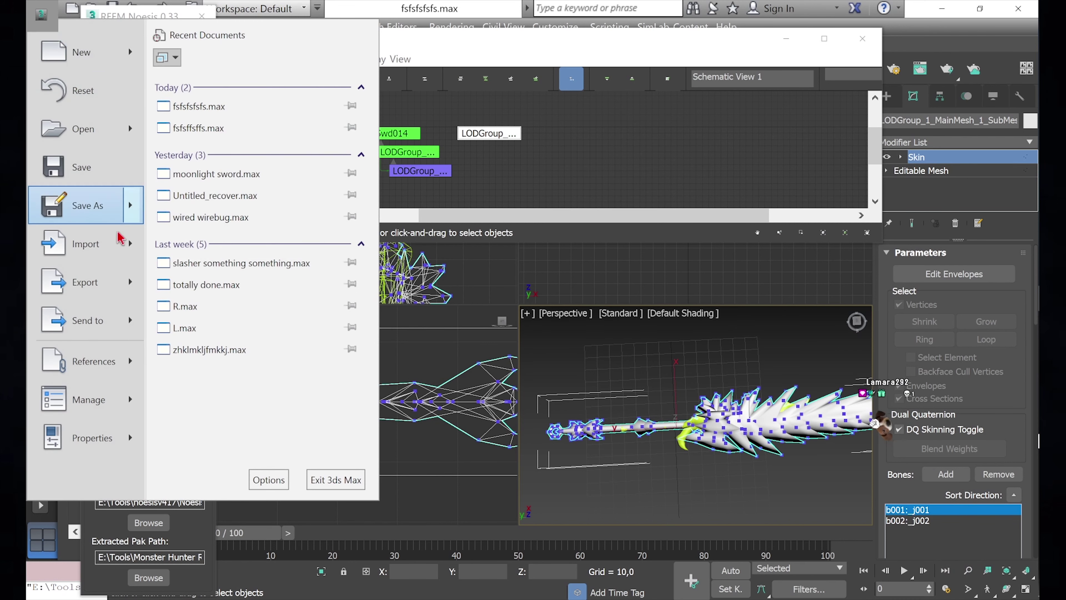
{"action": "middle_click_drag", "start_coordinate": [252, 258], "coordinate": [244, 249]}
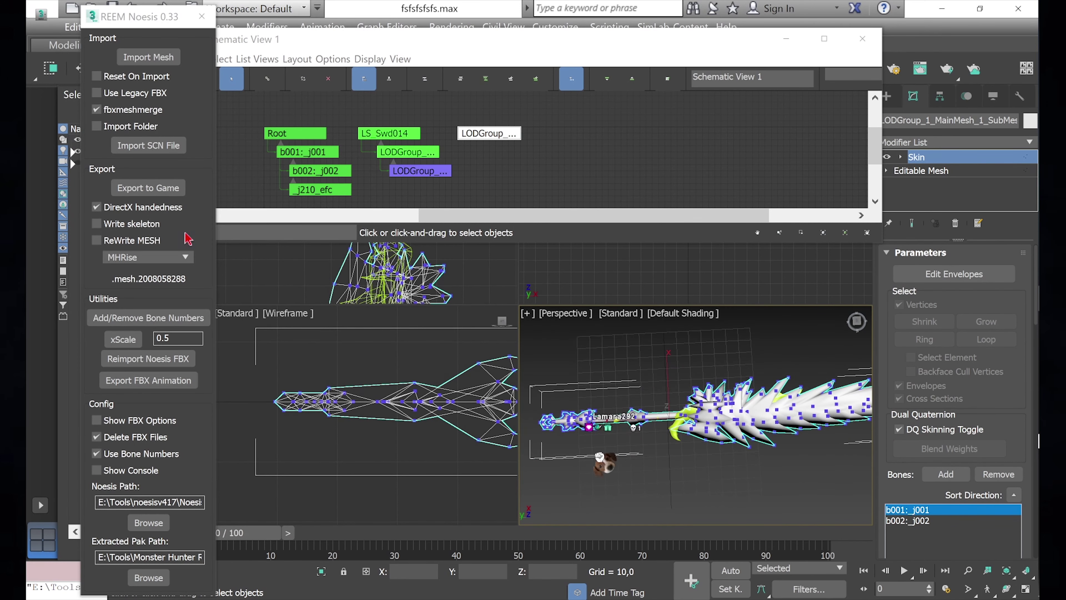
{"action": "left_click", "coordinate": [170, 190]}
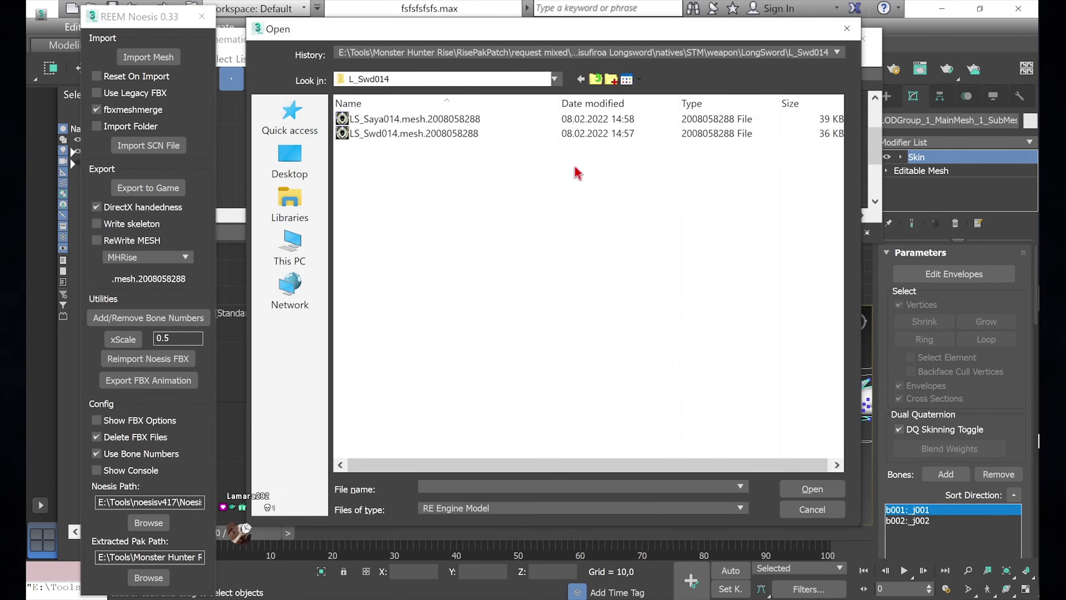
{"action": "double_click", "coordinate": [380, 133]}
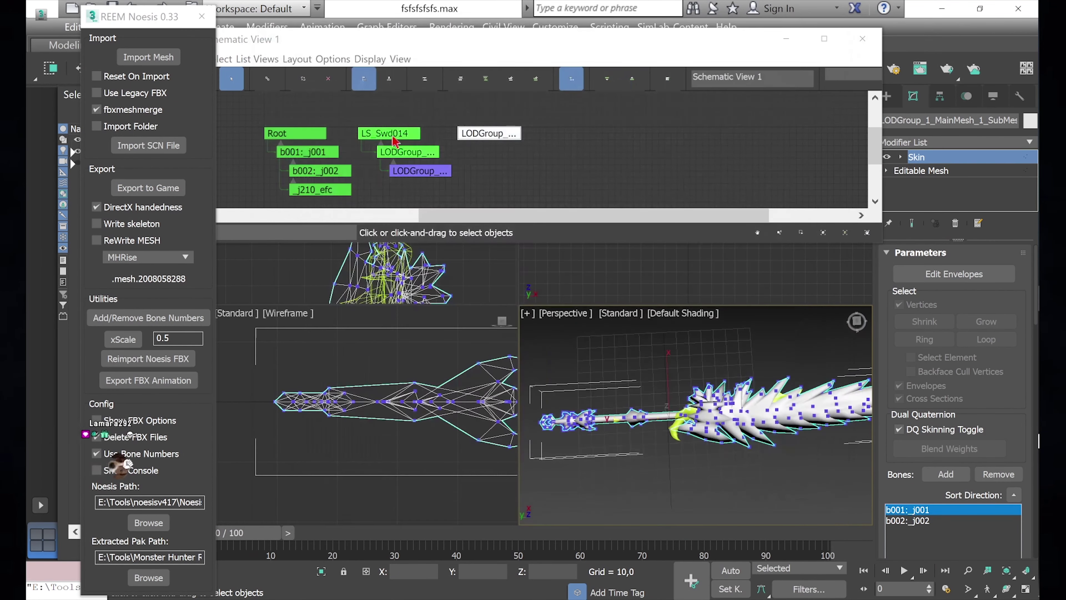